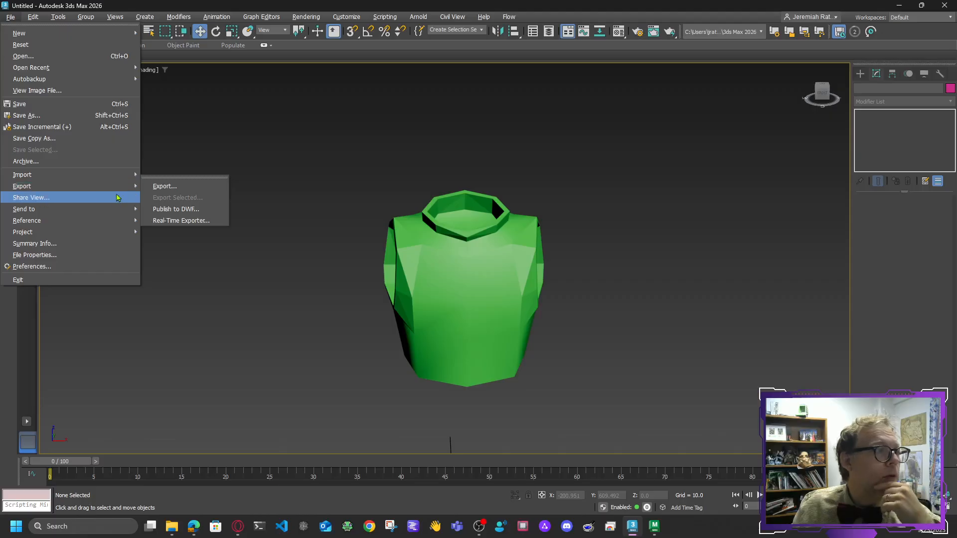
- Send the entire scene to Mudbox as a new scene
{"action": "mouse_move", "coordinate": [54, 214]}
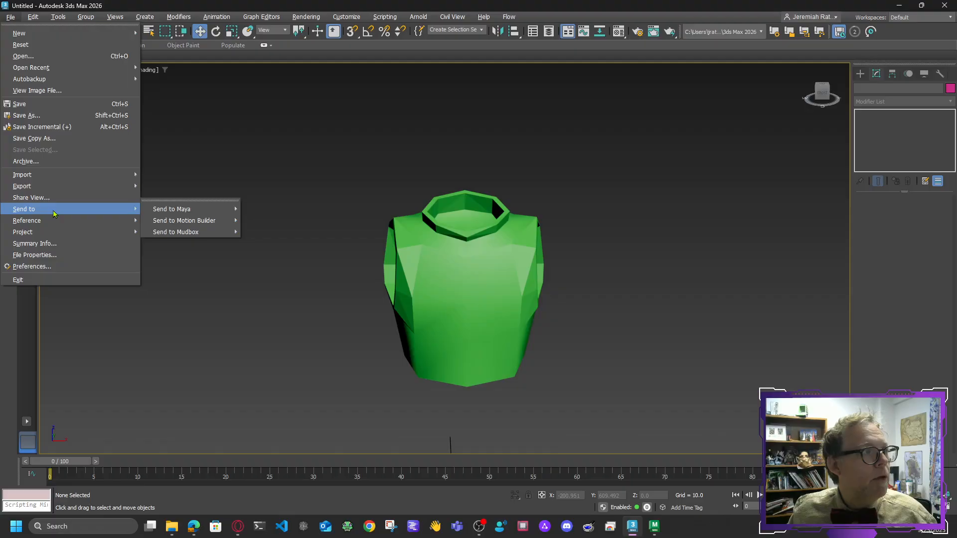
{"action": "mouse_move", "coordinate": [189, 235]}
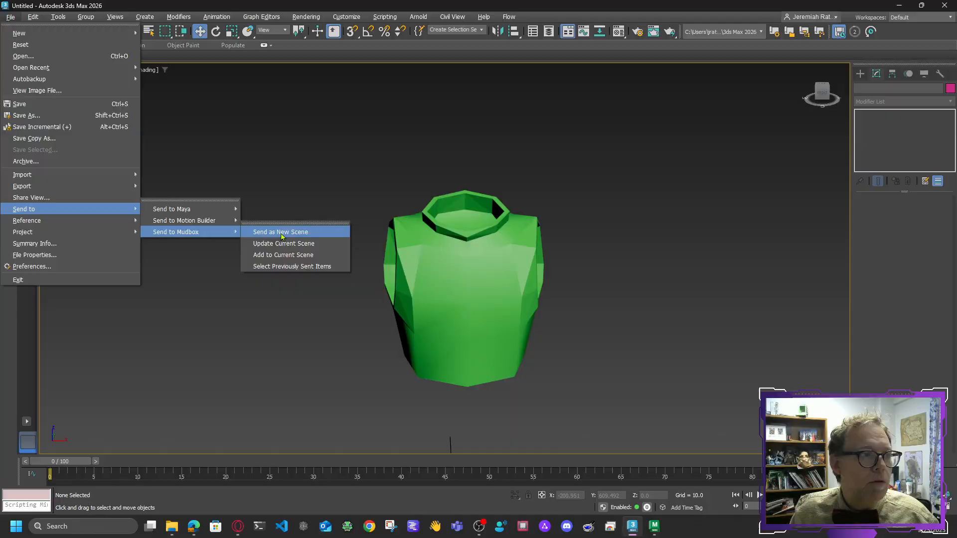
{"action": "left_click", "coordinate": [281, 234]}
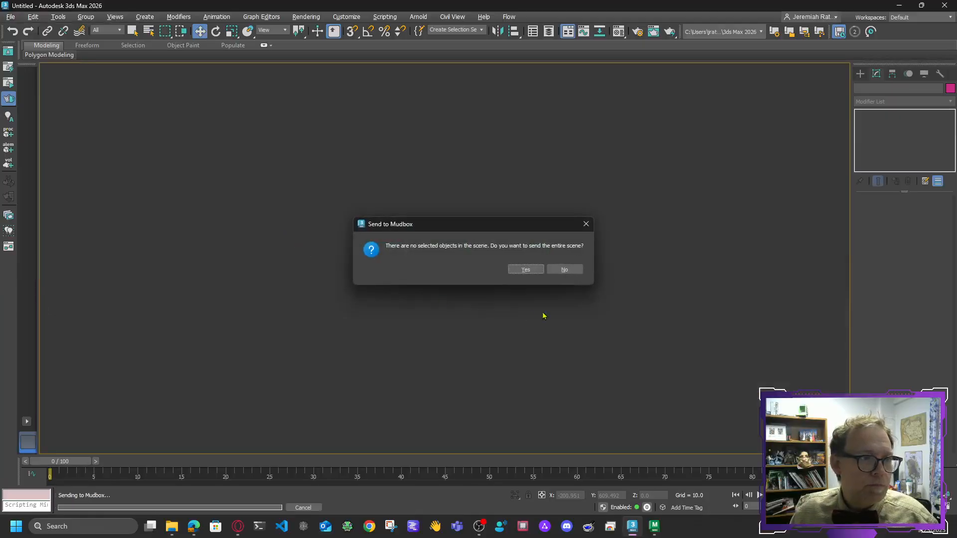
{"action": "left_click", "coordinate": [533, 269]}
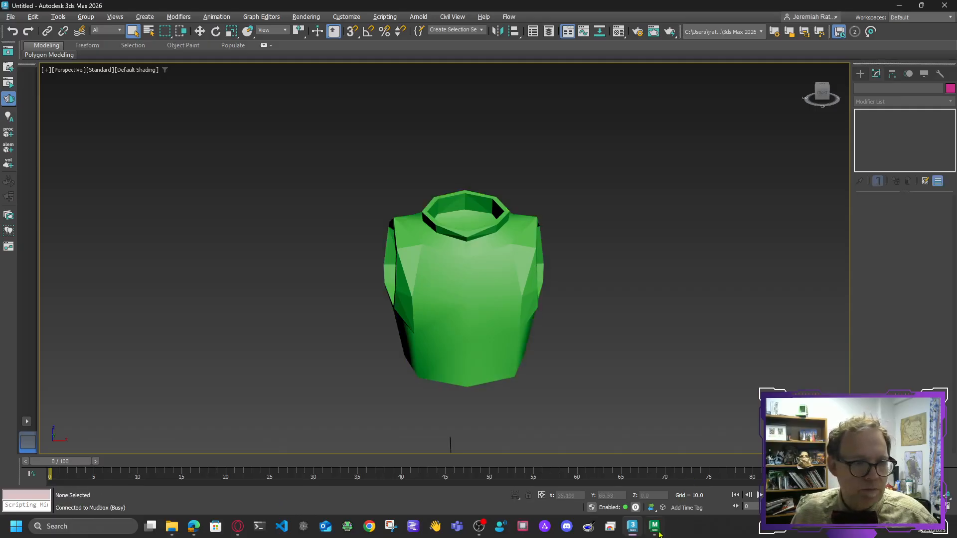
- Switch to Mudbox, review the problems listed for the imported mesh, and keep all meshes
{"action": "left_click", "coordinate": [657, 532]}
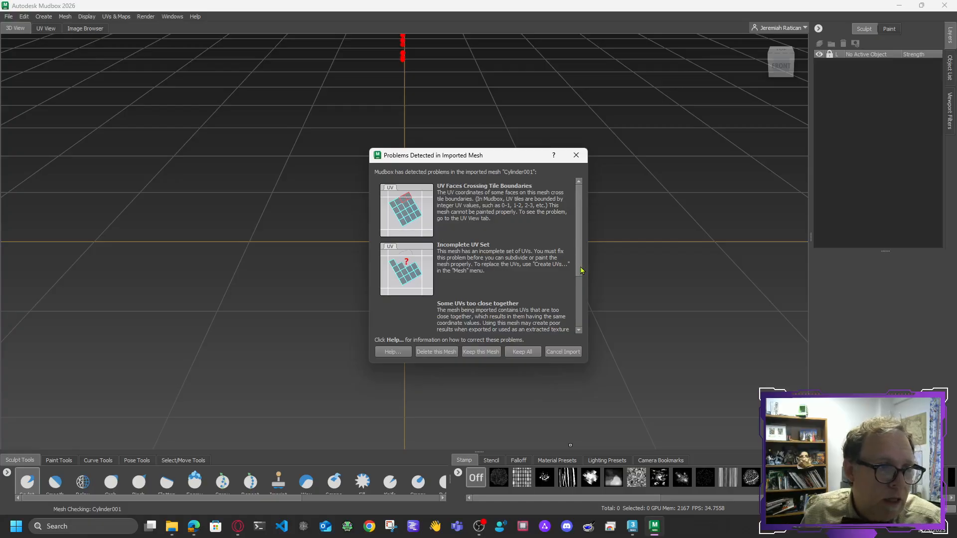
{"action": "left_click_drag", "start_coordinate": [580, 263], "coordinate": [584, 331]}
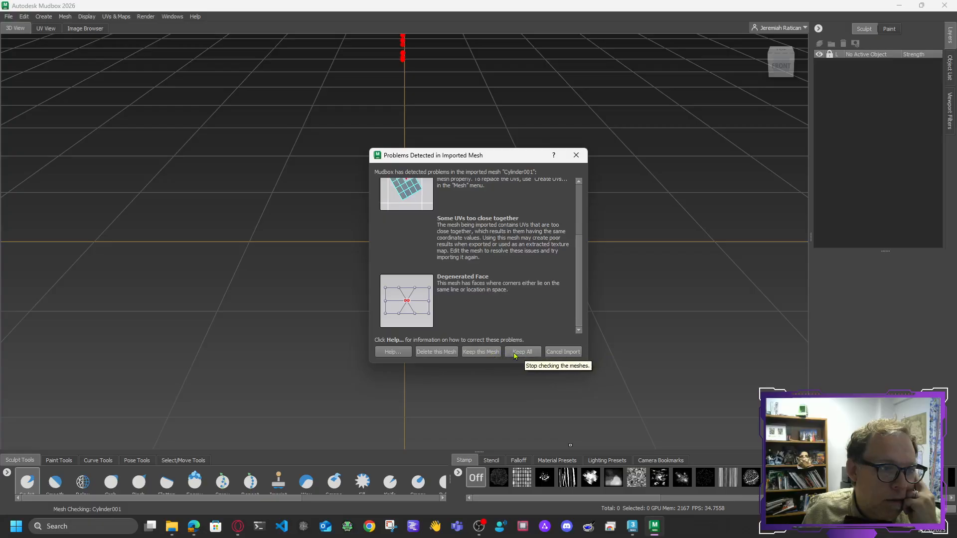
{"action": "left_click", "coordinate": [517, 352]}
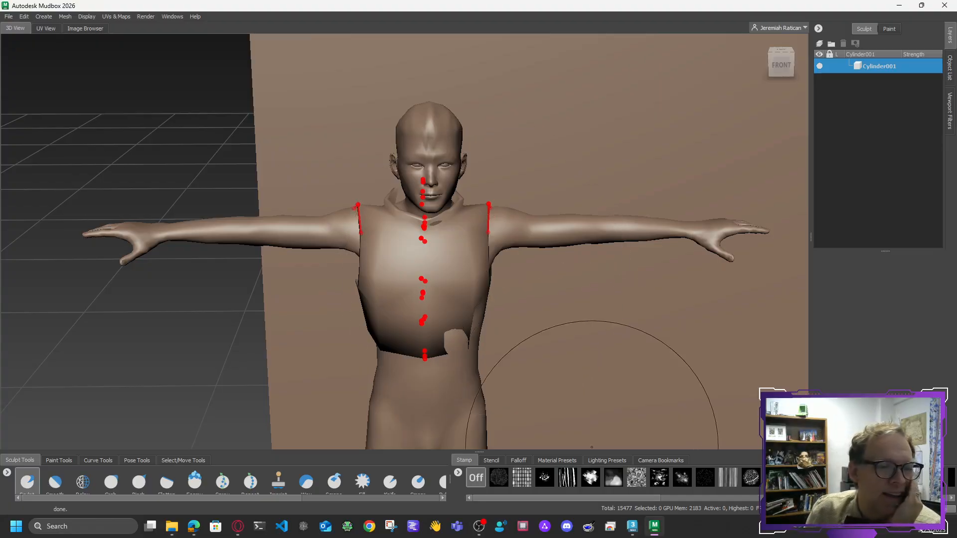
- Start a new empty scene in Mudbox, clearing out the imported character, reference plane and armor
{"action": "mouse_move", "coordinate": [633, 532]}
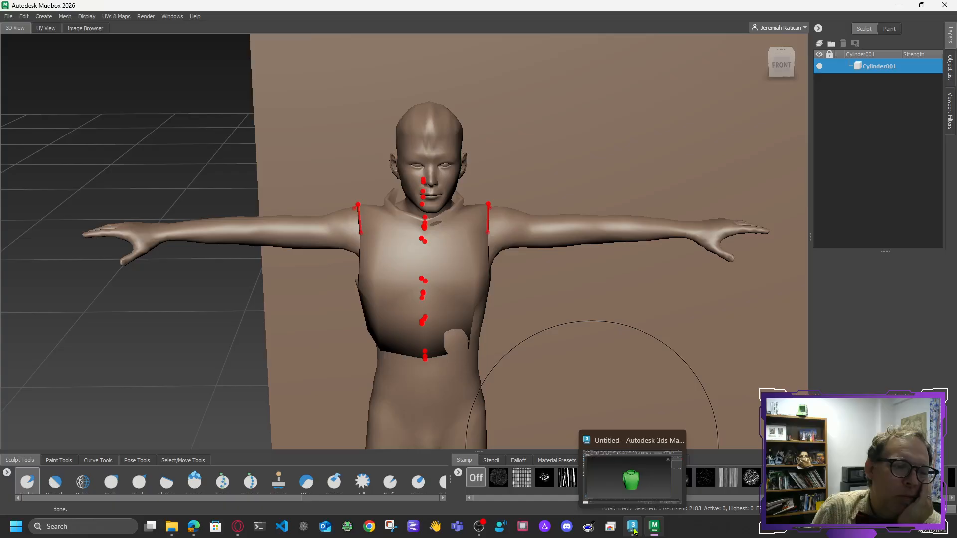
{"action": "left_click", "coordinate": [9, 16]}
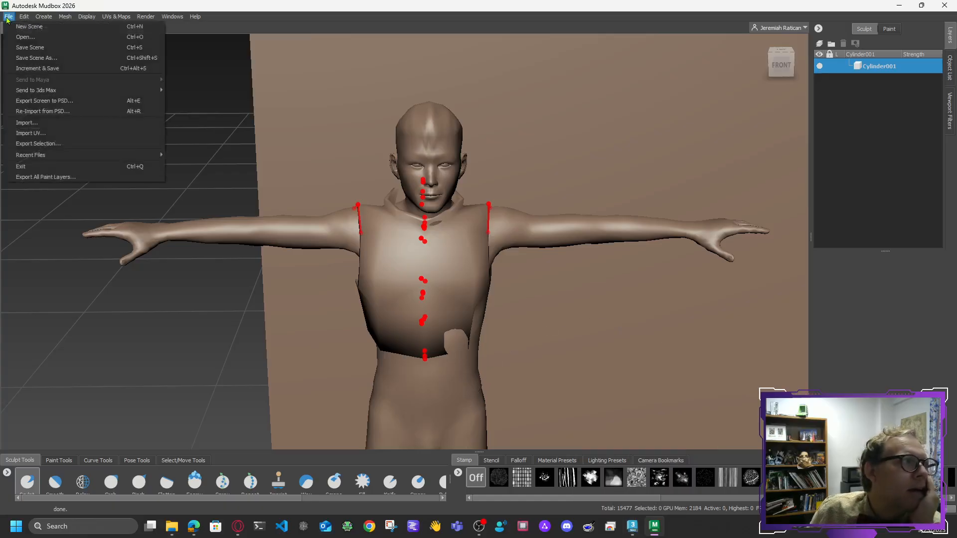
{"action": "left_click", "coordinate": [44, 27]}
{"action": "left_click", "coordinate": [485, 273]}
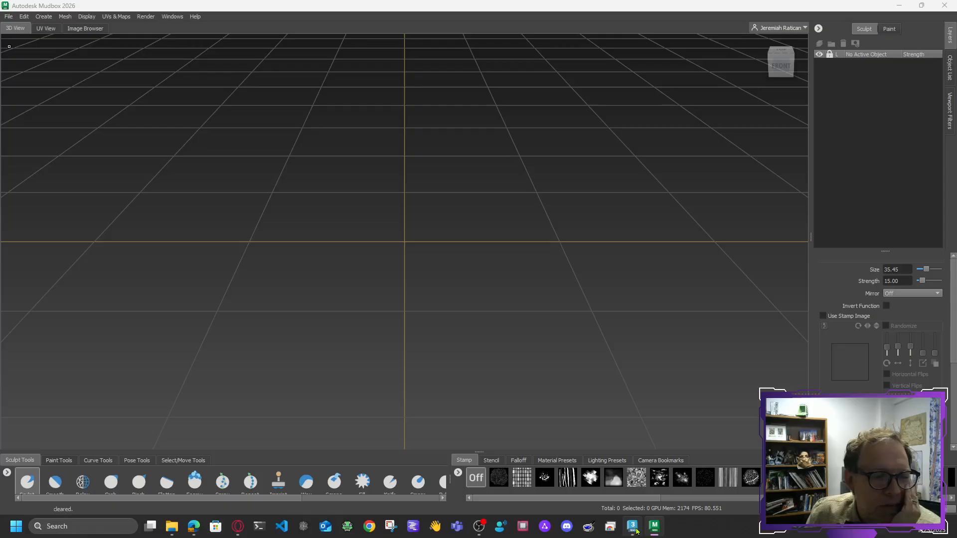
- Switch back to 3ds Max and select the green torso armor
{"action": "left_click", "coordinate": [631, 527]}
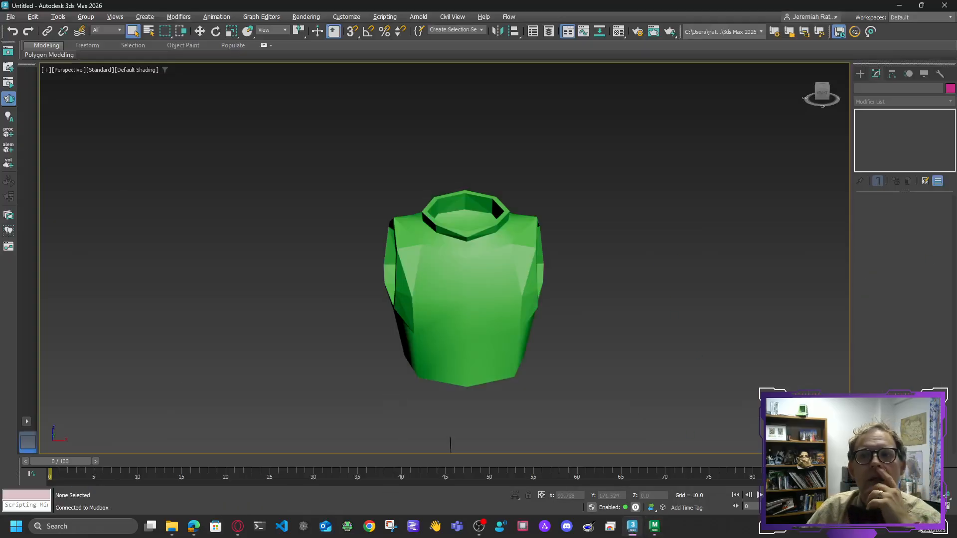
{"action": "key", "text": "alt+Tab"}
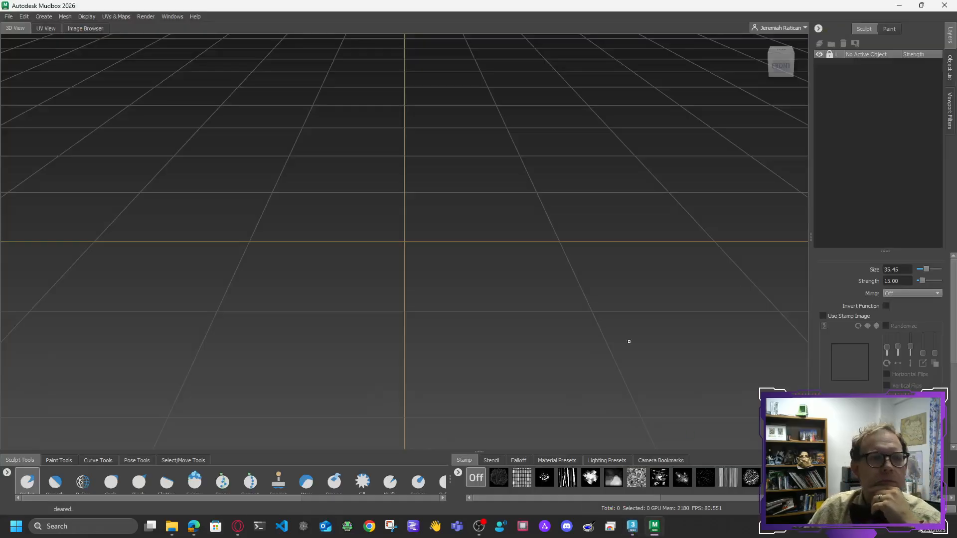
{"action": "left_click", "coordinate": [631, 527]}
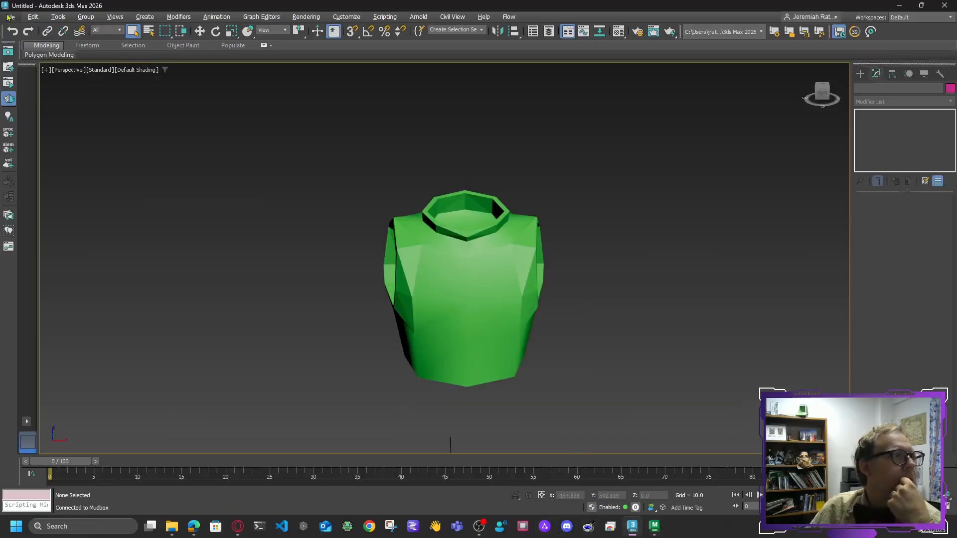
{"action": "left_click", "coordinate": [438, 243]}
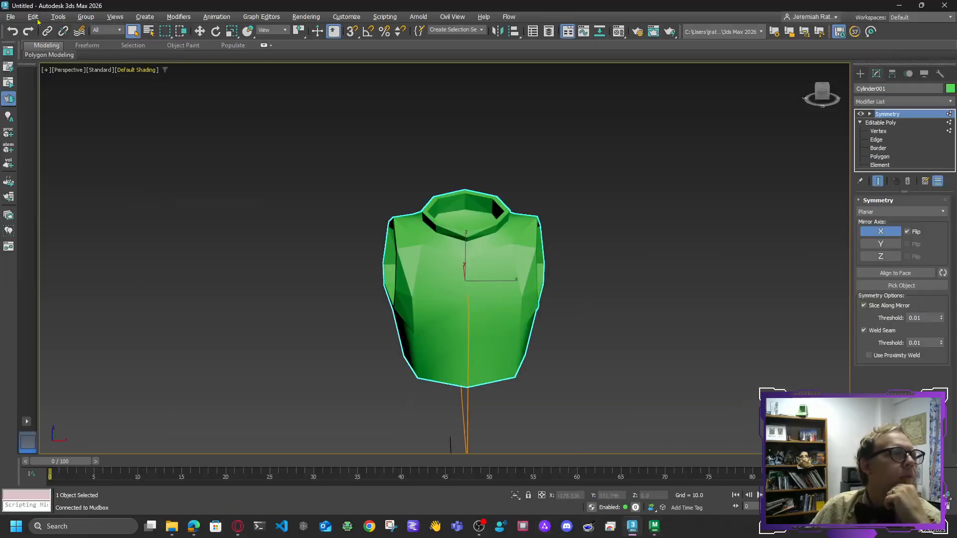
{"action": "left_click", "coordinate": [10, 18]}
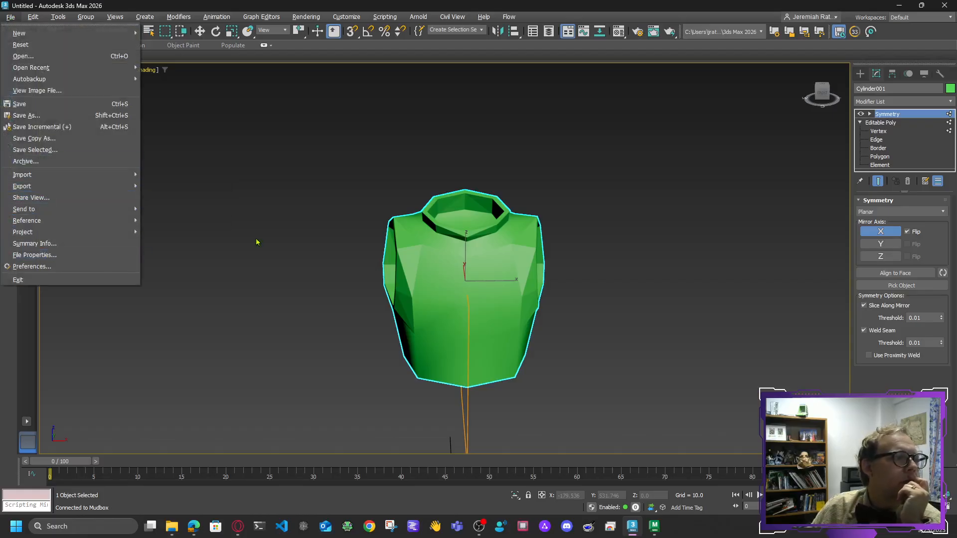
{"action": "mouse_move", "coordinate": [54, 210]}
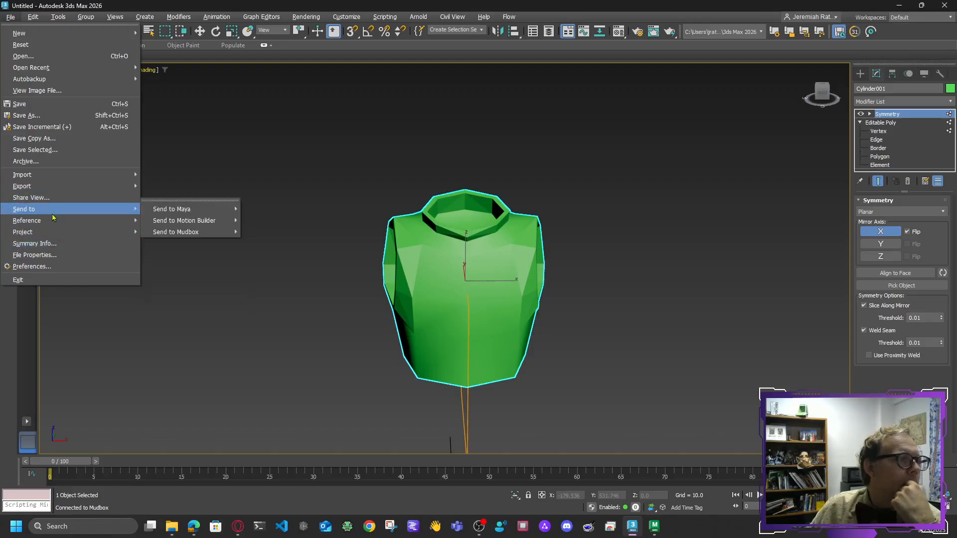
{"action": "mouse_move", "coordinate": [199, 234]}
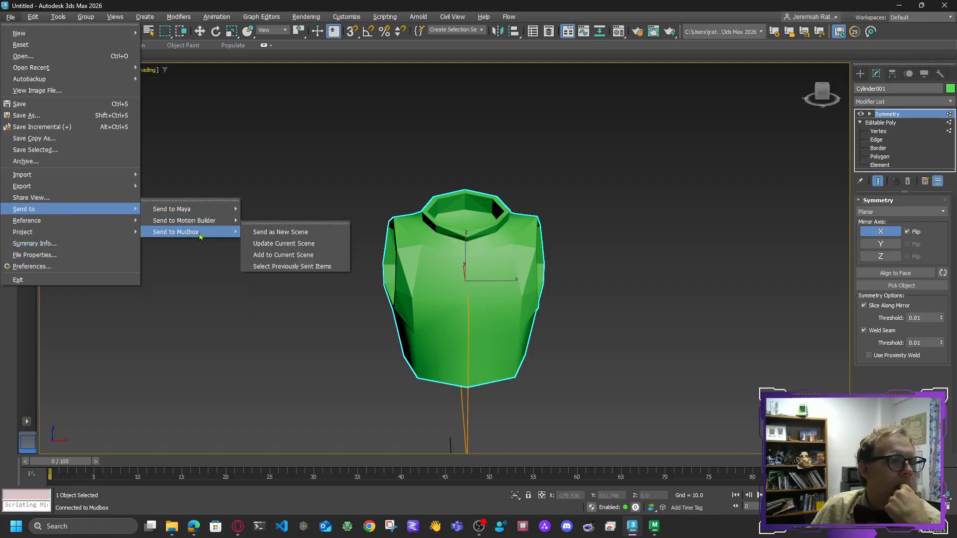
{"action": "left_click", "coordinate": [209, 282]}
{"action": "right_click", "coordinate": [729, 214]}
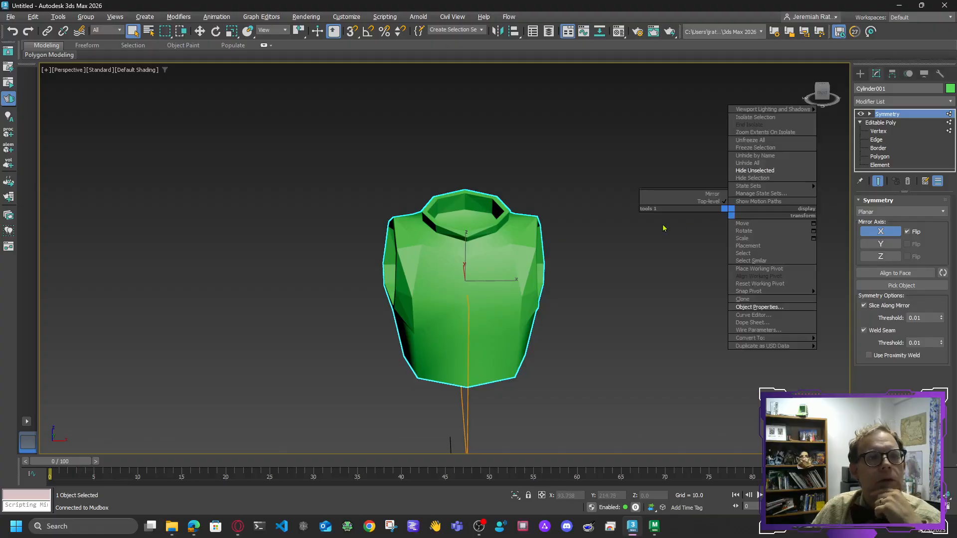
{"action": "left_click", "coordinate": [6, 23]}
- Save the scene under the name torsoarmor as a 3ds Max file in the scenes folder
{"action": "left_click", "coordinate": [10, 17]}
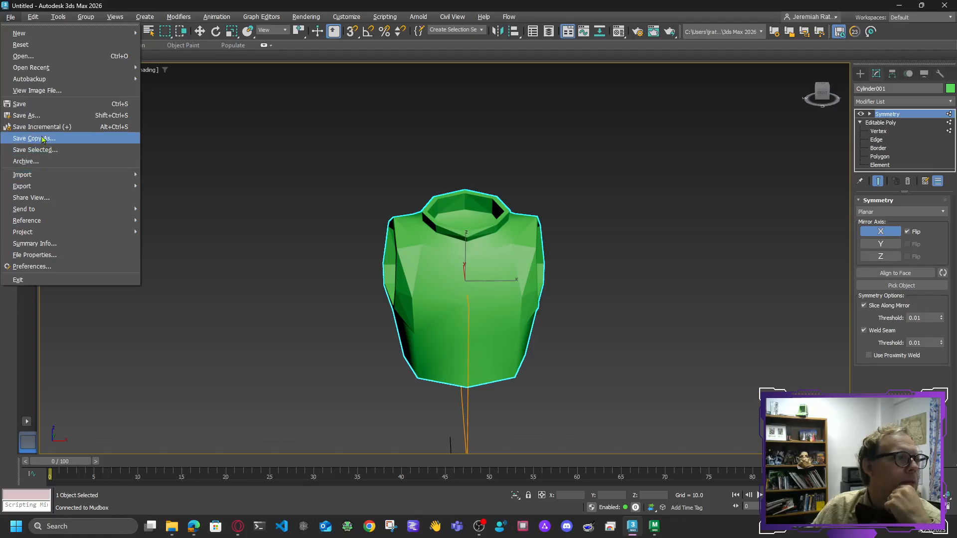
{"action": "left_click", "coordinate": [26, 115]}
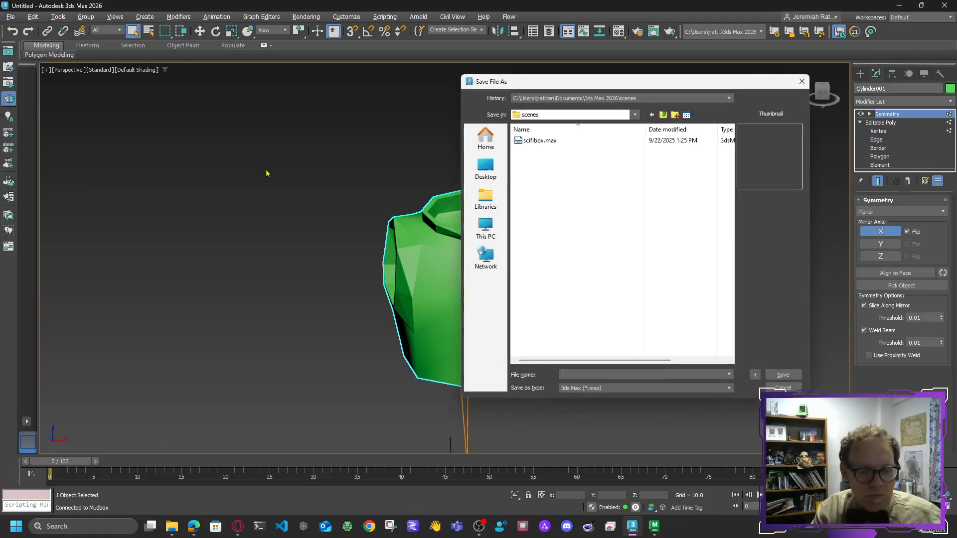
{"action": "type", "text": "torso"}
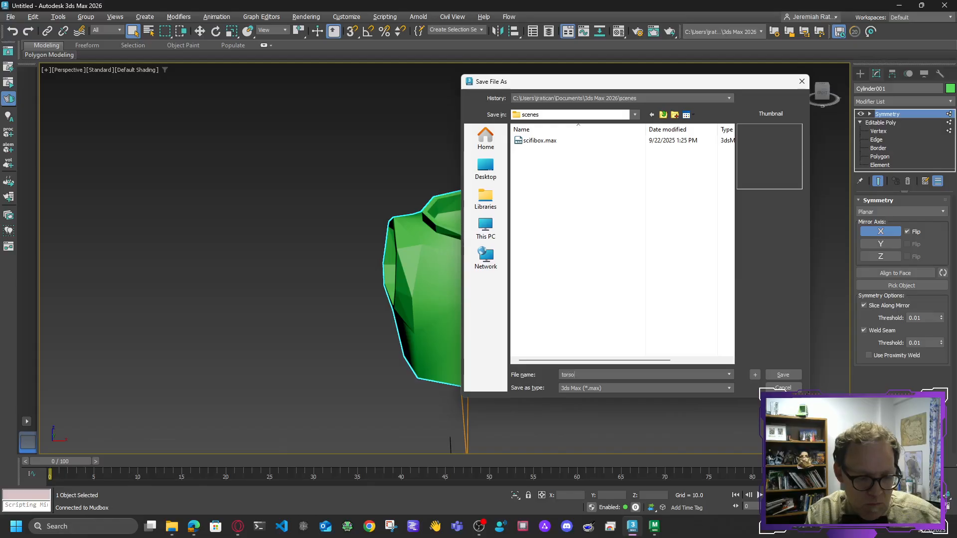
{"action": "type", "text": "armor"}
{"action": "key", "text": "Return"}
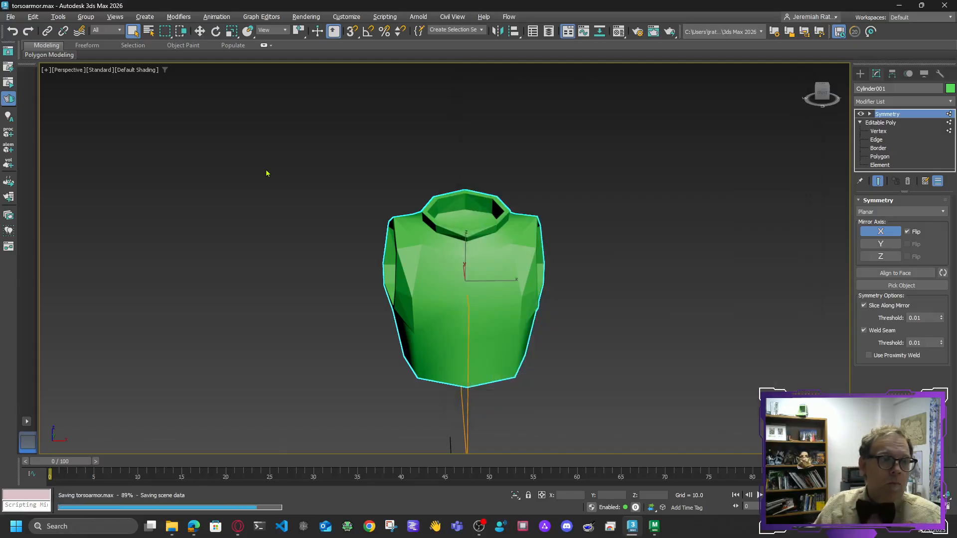
- Unhide all objects in the scene
{"action": "right_click", "coordinate": [500, 272]}
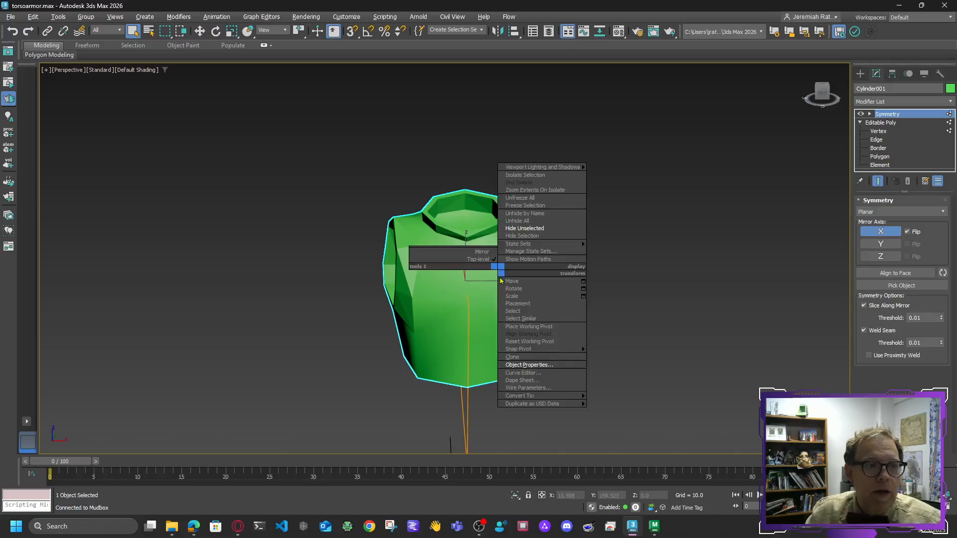
{"action": "right_click", "coordinate": [623, 367]}
{"action": "right_click", "coordinate": [633, 310]}
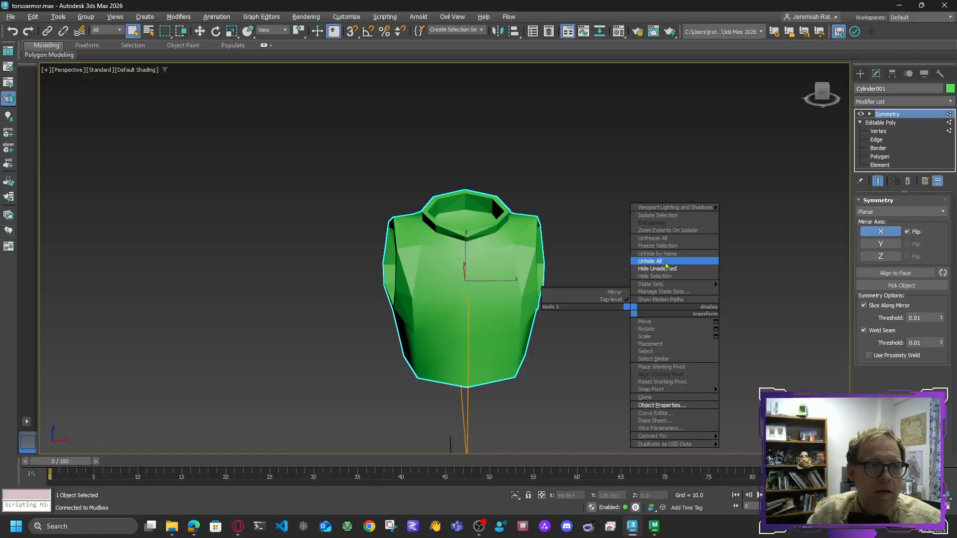
{"action": "left_click", "coordinate": [665, 262]}
- Unfreeze all objects and hide the selected torso armor
{"action": "right_click", "coordinate": [284, 155]}
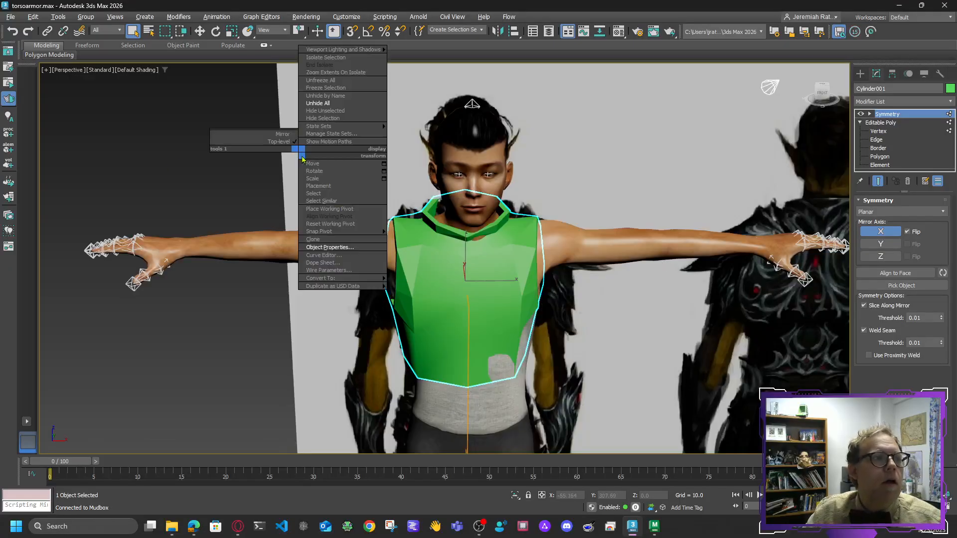
{"action": "left_click", "coordinate": [325, 81]}
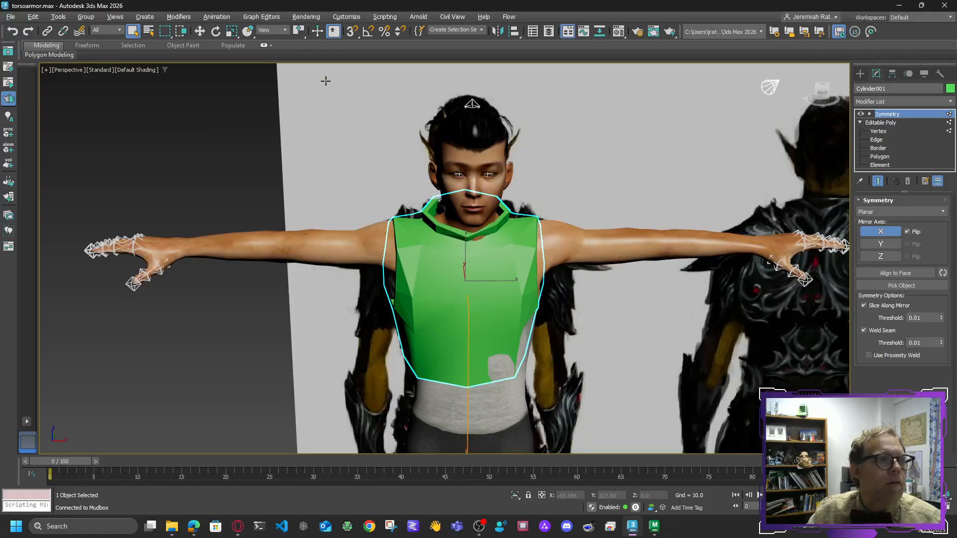
{"action": "right_click", "coordinate": [494, 260]}
{"action": "left_click", "coordinate": [531, 222]}
- Select everything that remains visible, including the character, its rig and the reference plane, and delete it
{"action": "scroll", "coordinate": [274, 172], "scroll_direction": "down", "scroll_amount": 5}
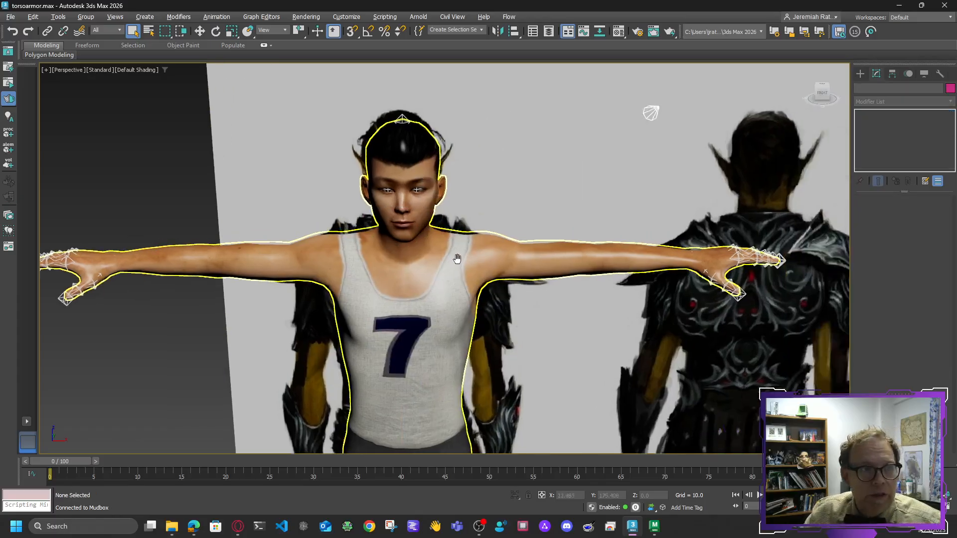
{"action": "middle_click_drag", "start_coordinate": [274, 173], "coordinate": [250, 123]}
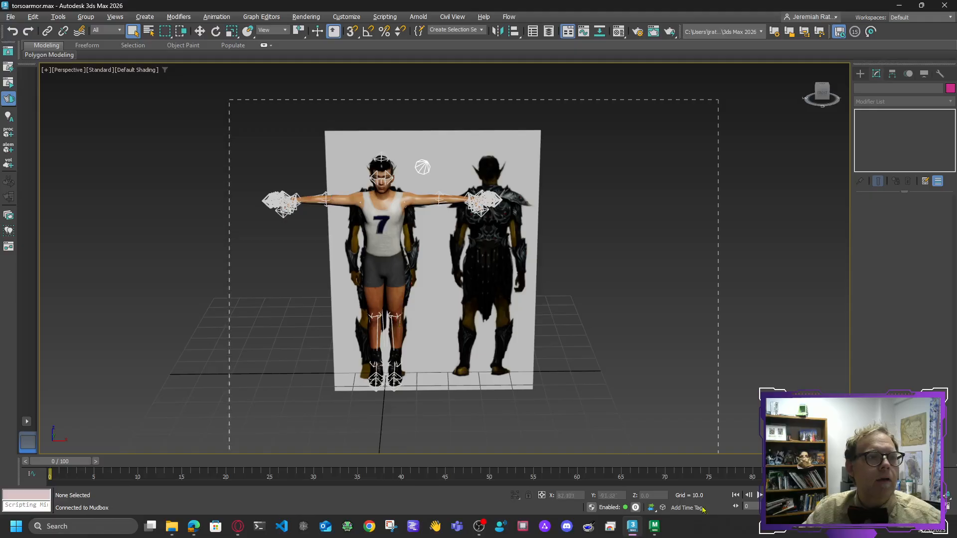
{"action": "key", "text": "ctrl+a"}
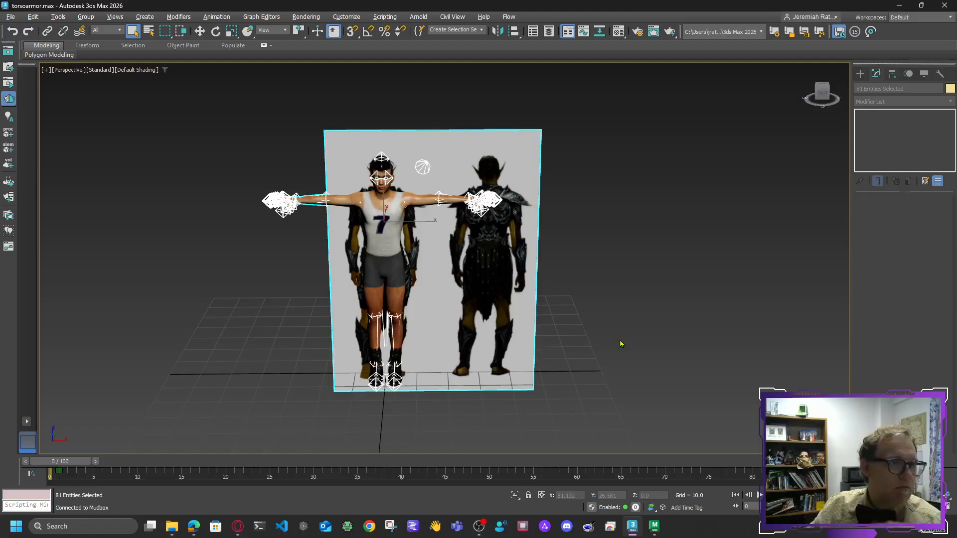
{"action": "left_click", "coordinate": [611, 315]}
{"action": "key", "text": "ctrl+a"}
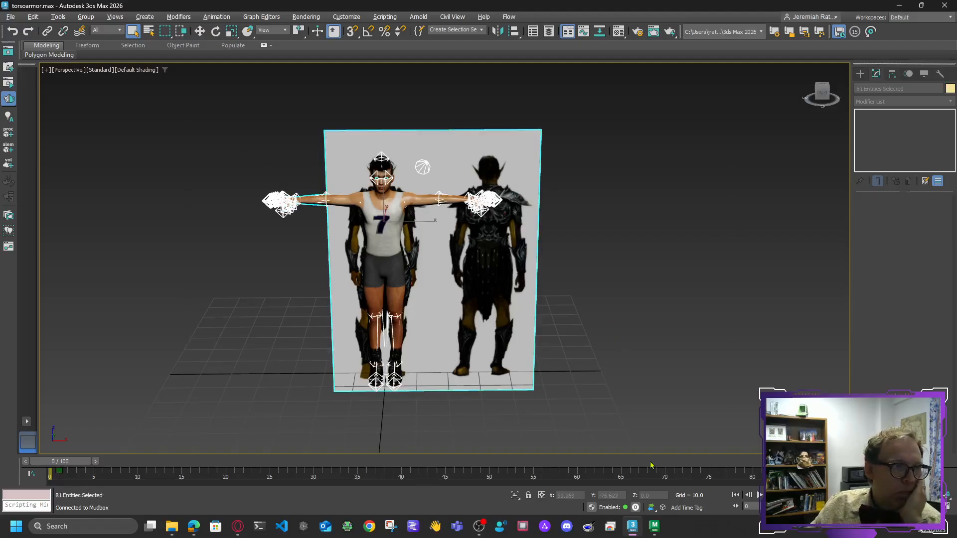
{"action": "left_click", "coordinate": [27, 17]}
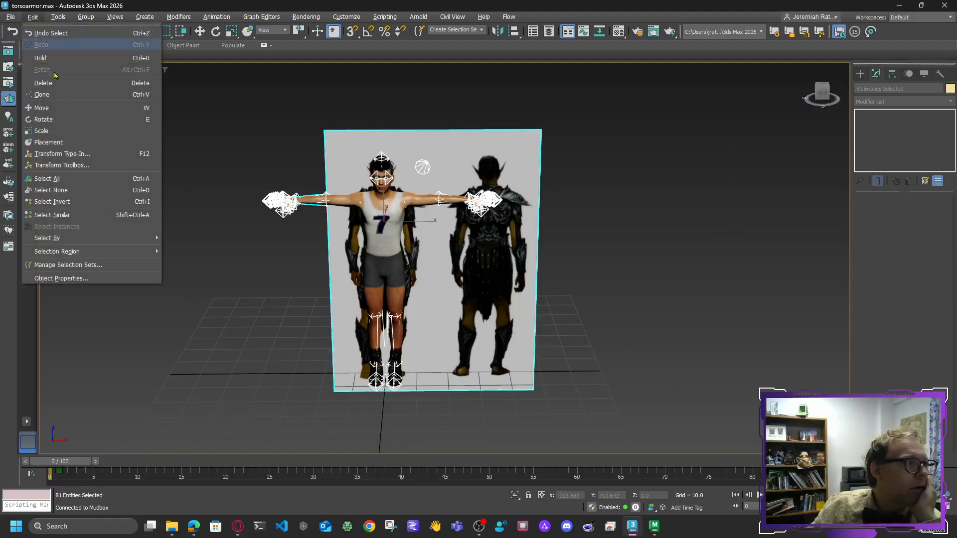
{"action": "left_click", "coordinate": [44, 83]}
- Unhide the torso armor, select it and frame it in the viewport
{"action": "right_click", "coordinate": [523, 282]}
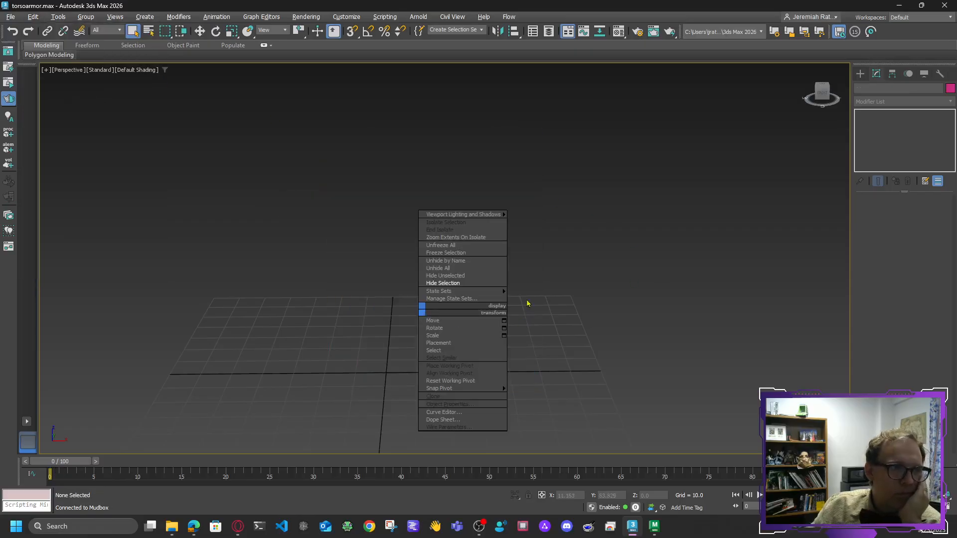
{"action": "left_click", "coordinate": [465, 272]}
{"action": "left_click", "coordinate": [433, 304]}
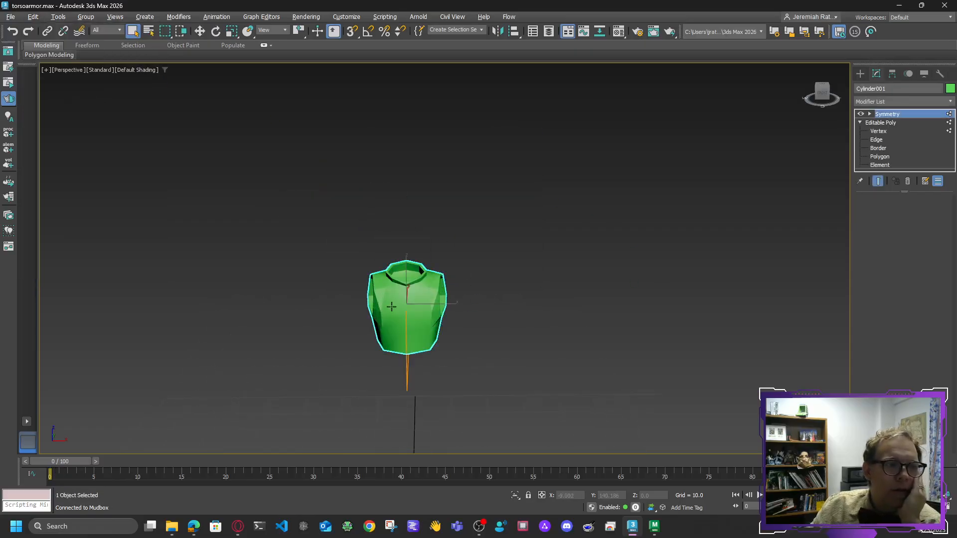
{"action": "key", "text": "z"}
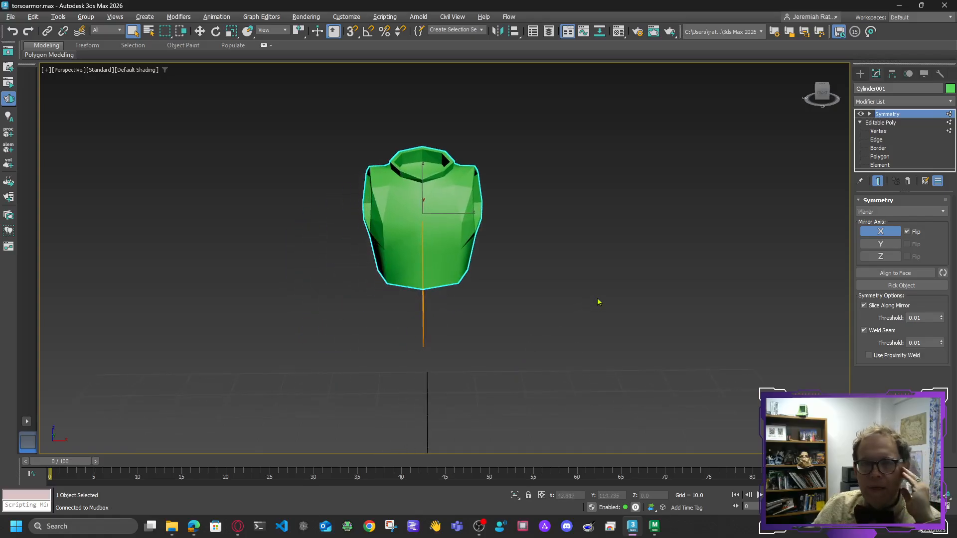
{"action": "middle_click_drag", "start_coordinate": [475, 157], "coordinate": [476, 158], "text": "alt"}
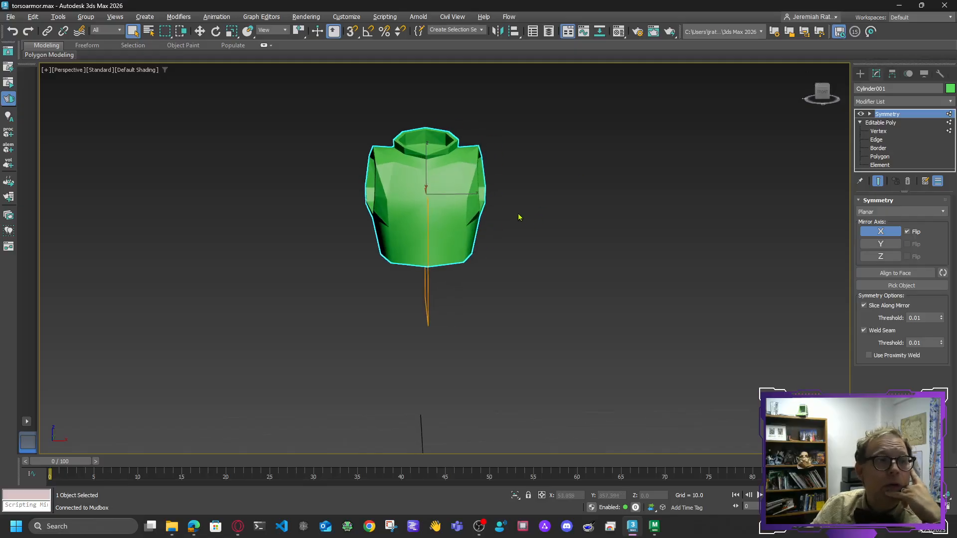
- Send the torso armor to Mudbox and keep all of its meshes on import despite the detected problems
{"action": "scroll", "coordinate": [516, 234], "scroll_direction": "up", "scroll_amount": 3}
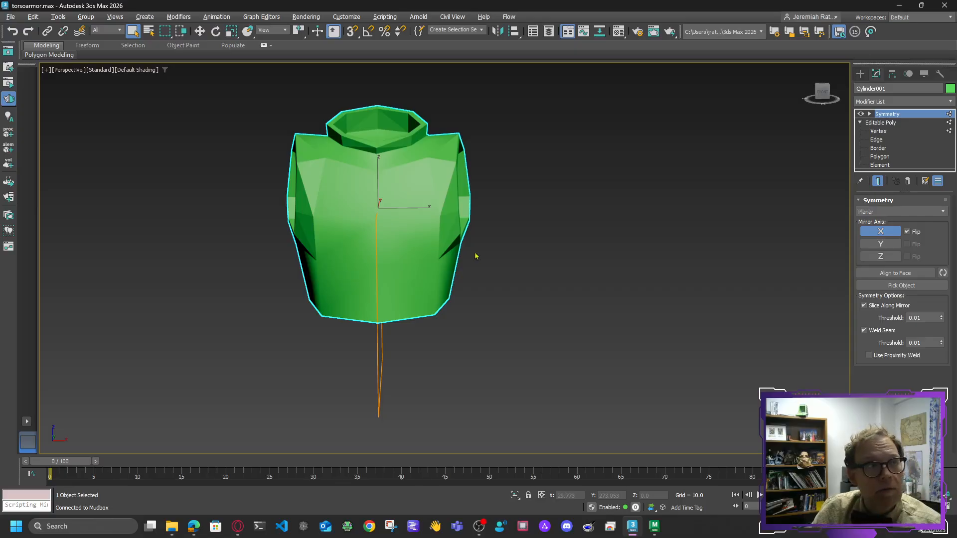
{"action": "left_click", "coordinate": [11, 18]}
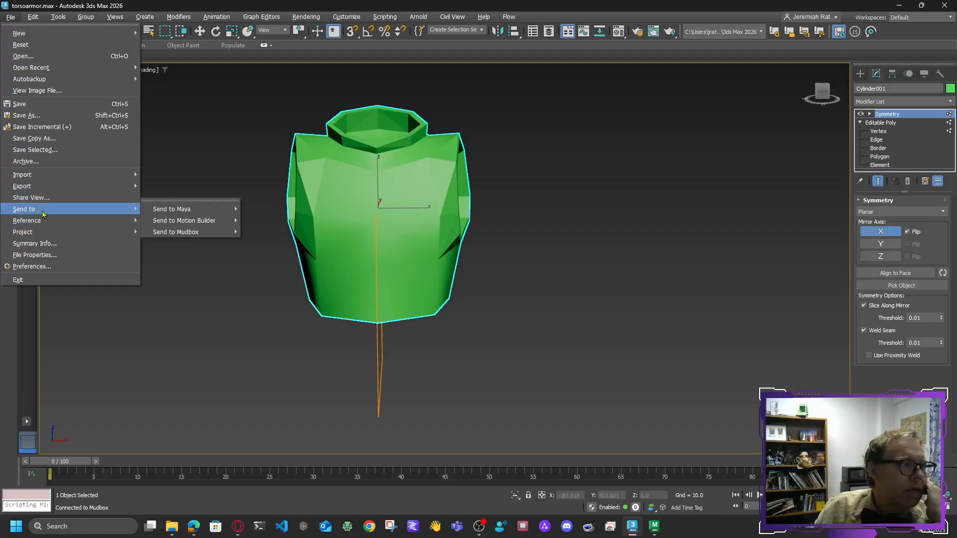
{"action": "mouse_move", "coordinate": [209, 232]}
{"action": "left_click", "coordinate": [305, 233]}
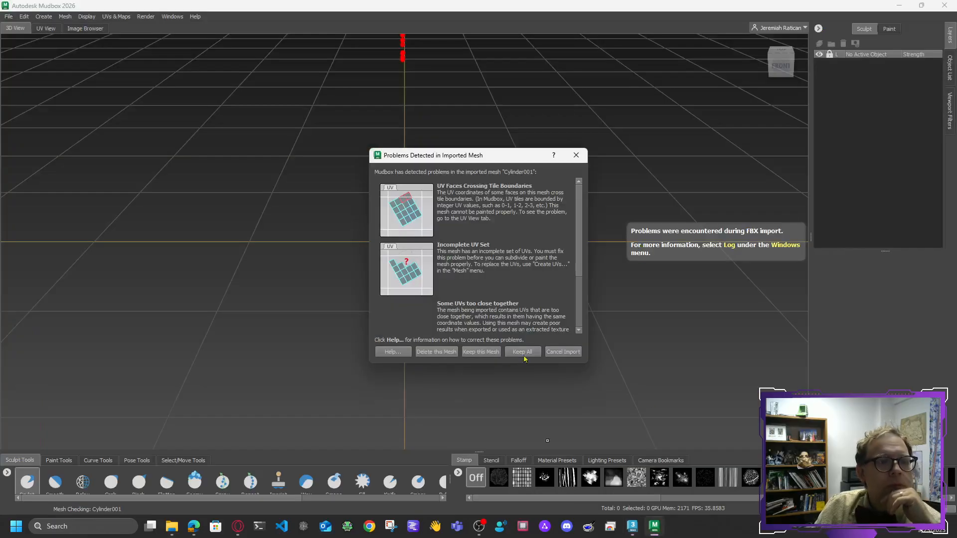
{"action": "left_click", "coordinate": [523, 353]}
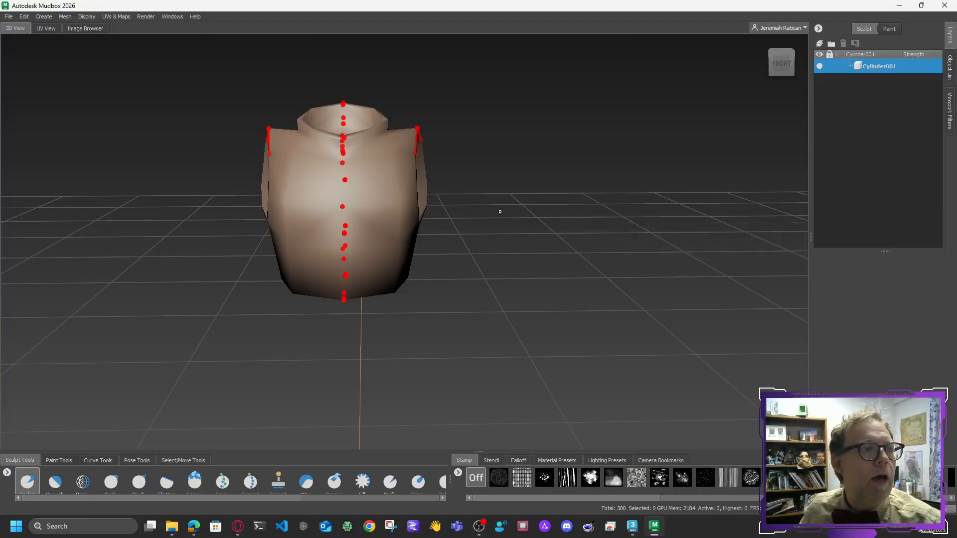
{"action": "scroll", "coordinate": [477, 188], "scroll_direction": "up", "scroll_amount": 5}
{"action": "key", "text": "f"}
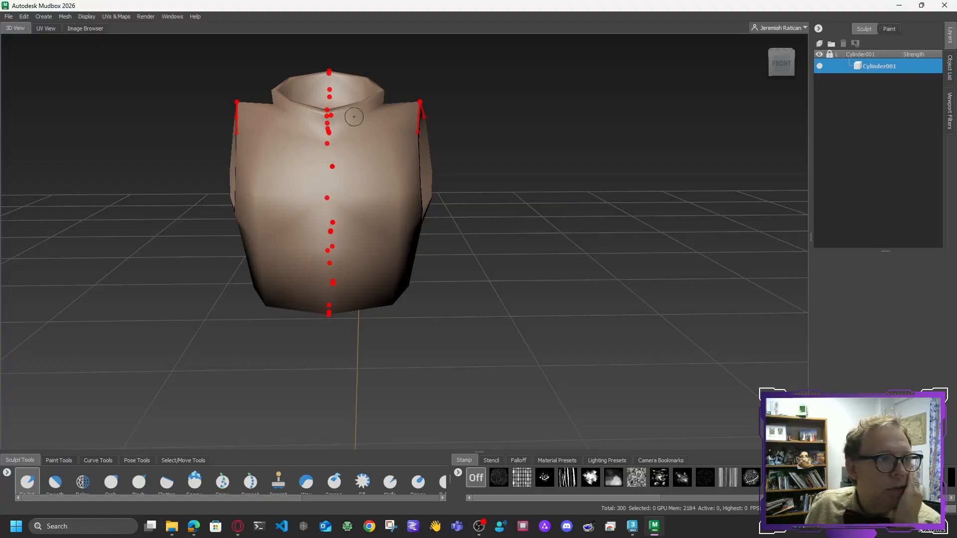
{"action": "left_click", "coordinate": [773, 64]}
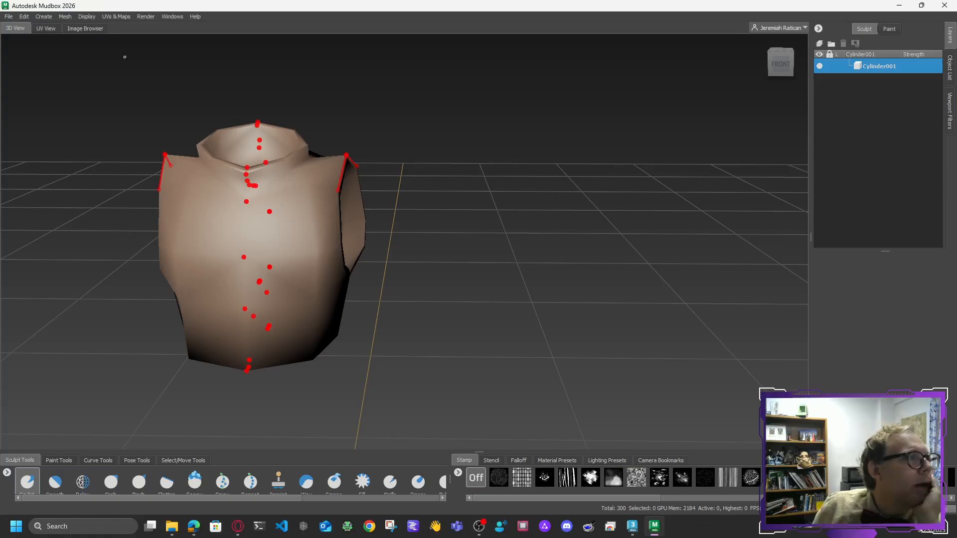
{"action": "left_click", "coordinate": [65, 17]}
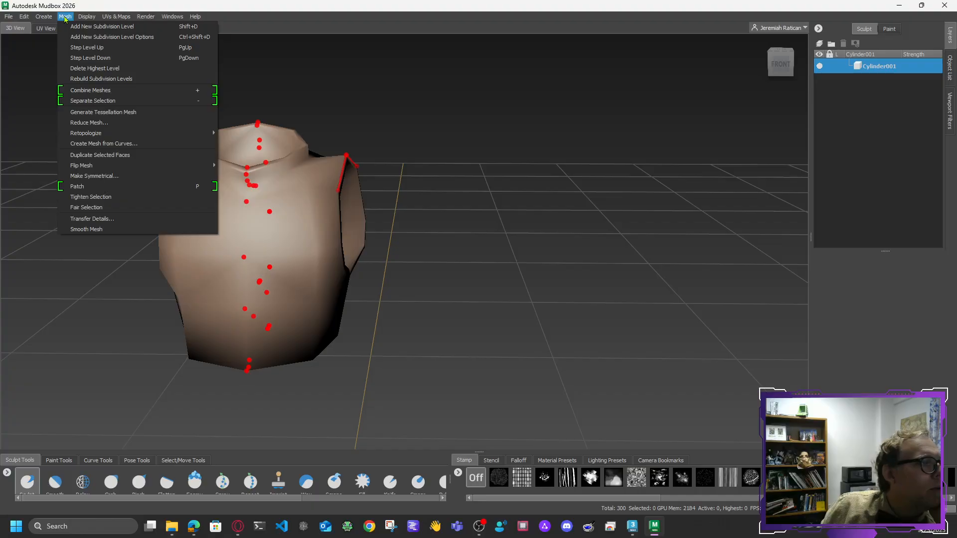
{"action": "mouse_move", "coordinate": [99, 134]}
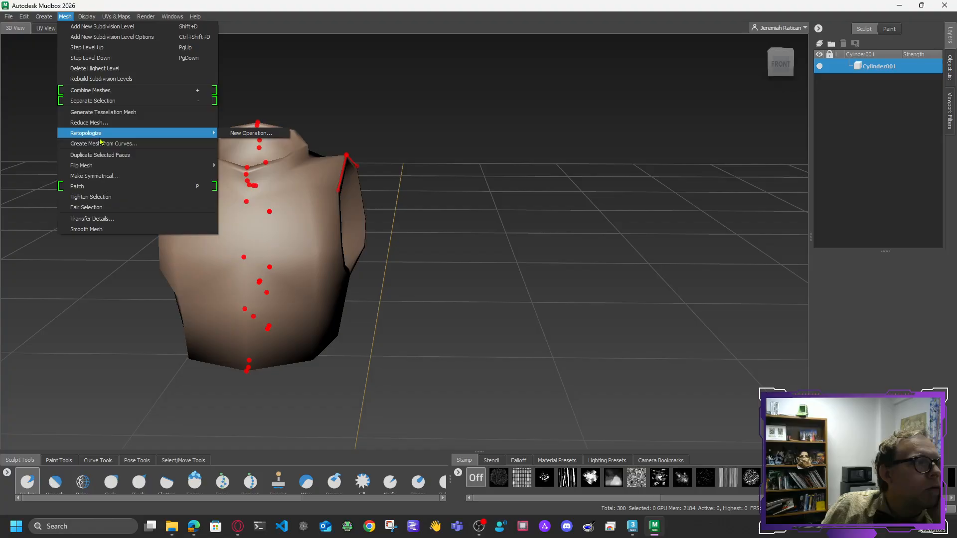
{"action": "left_click", "coordinate": [417, 151]}
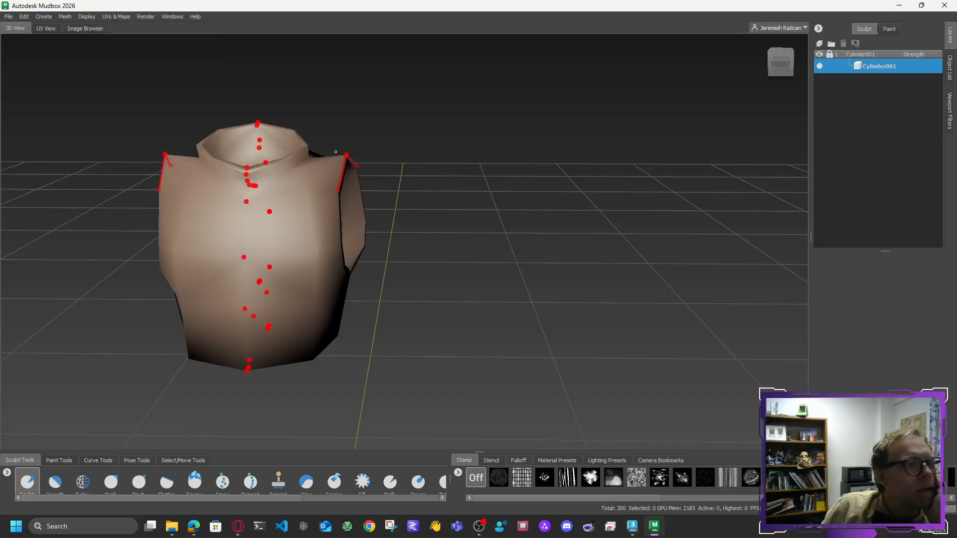
- Make the torso armor mesh symmetrical with X symmetry set to Mirror Left to Right
{"action": "left_click", "coordinate": [65, 16]}
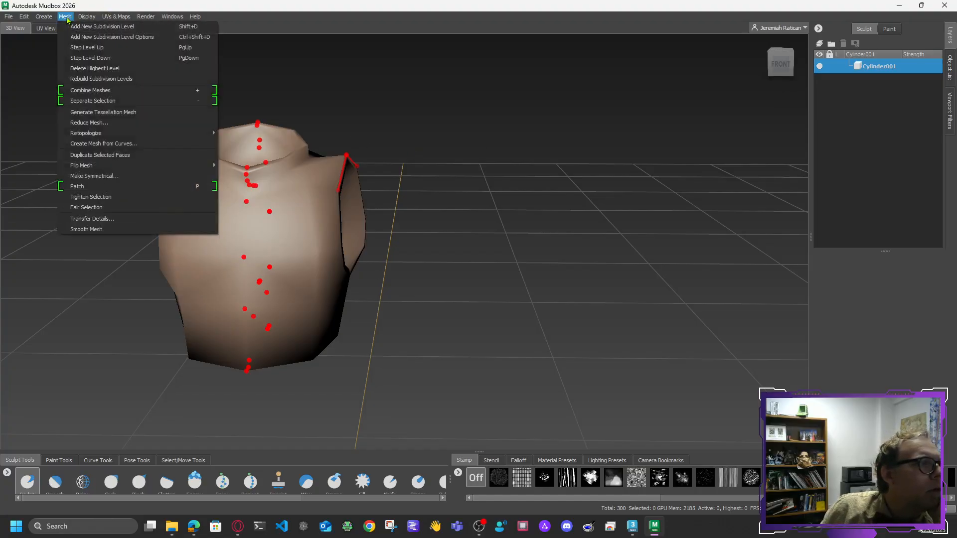
{"action": "left_click", "coordinate": [95, 176]}
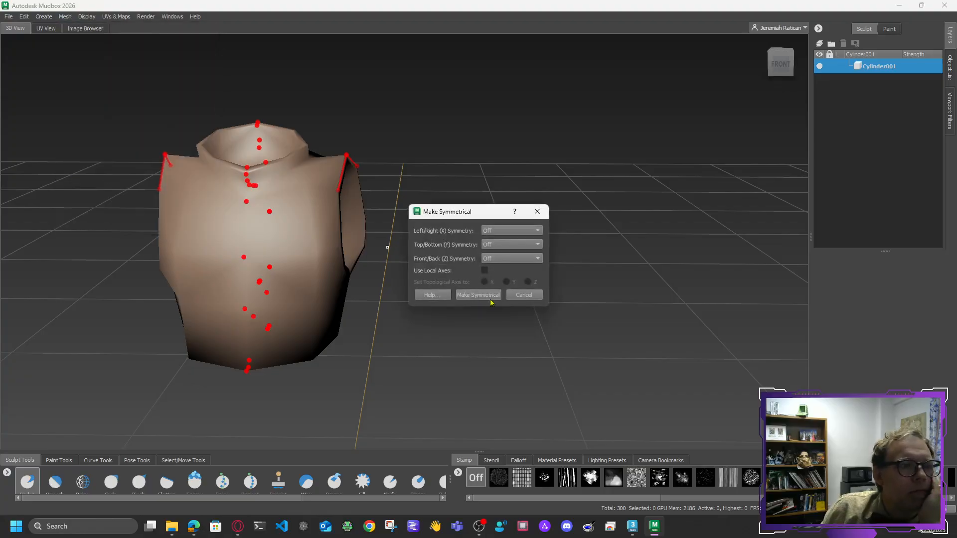
{"action": "left_click", "coordinate": [506, 231]}
{"action": "left_click", "coordinate": [511, 245]}
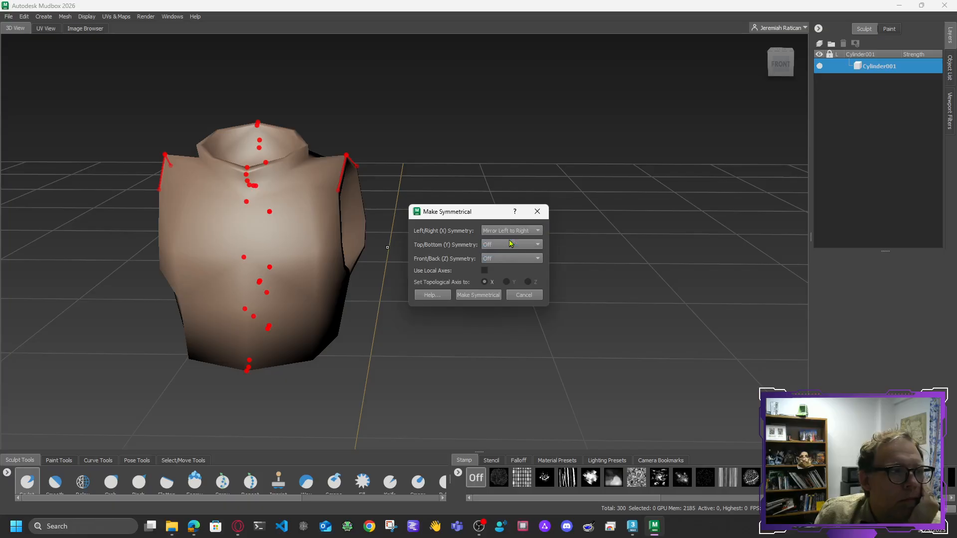
{"action": "left_click", "coordinate": [478, 295]}
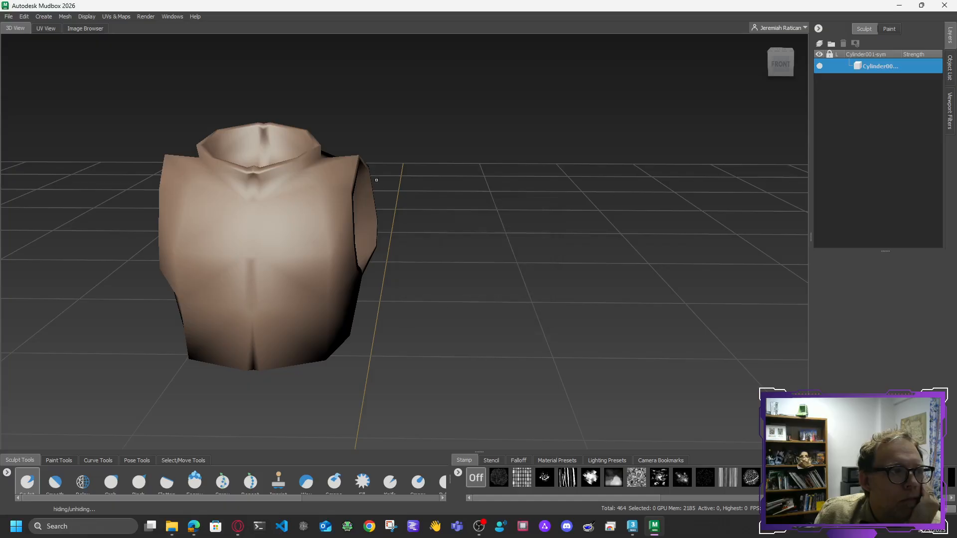
- Try the Sculpt brush on the front center of the collar, and undo the stroke
{"action": "mouse_move", "coordinate": [777, 70]}
{"action": "left_mouse_down"}
{"action": "mouse_move", "coordinate": [683, 71]}
{"action": "mouse_move", "coordinate": [784, 69]}
{"action": "mouse_move", "coordinate": [774, 75]}
{"action": "left_mouse_up"}
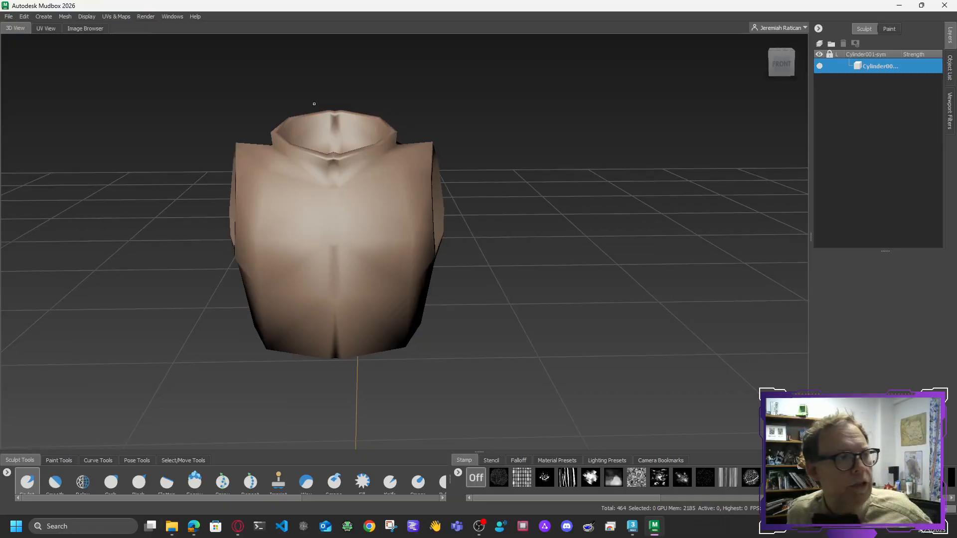
{"action": "left_click", "coordinate": [332, 169]}
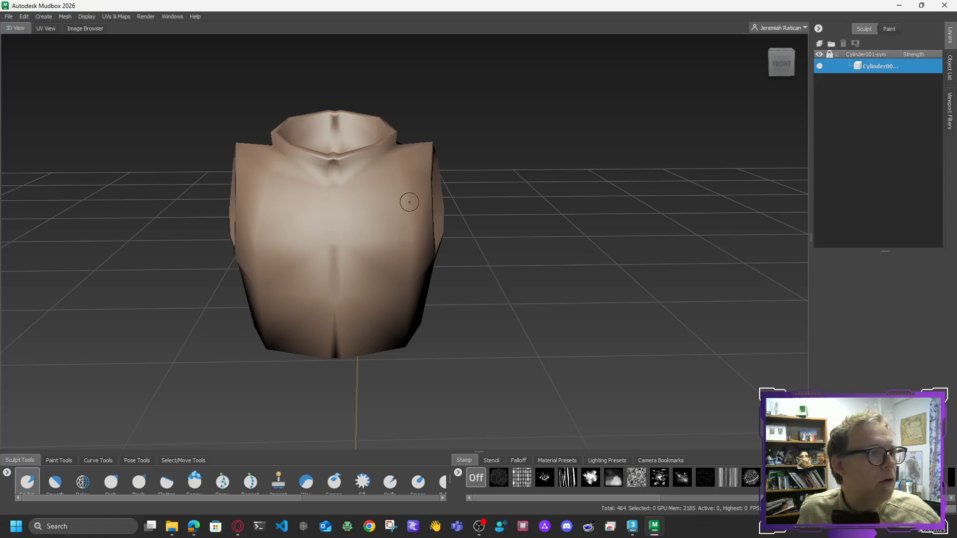
{"action": "left_click", "coordinate": [333, 151]}
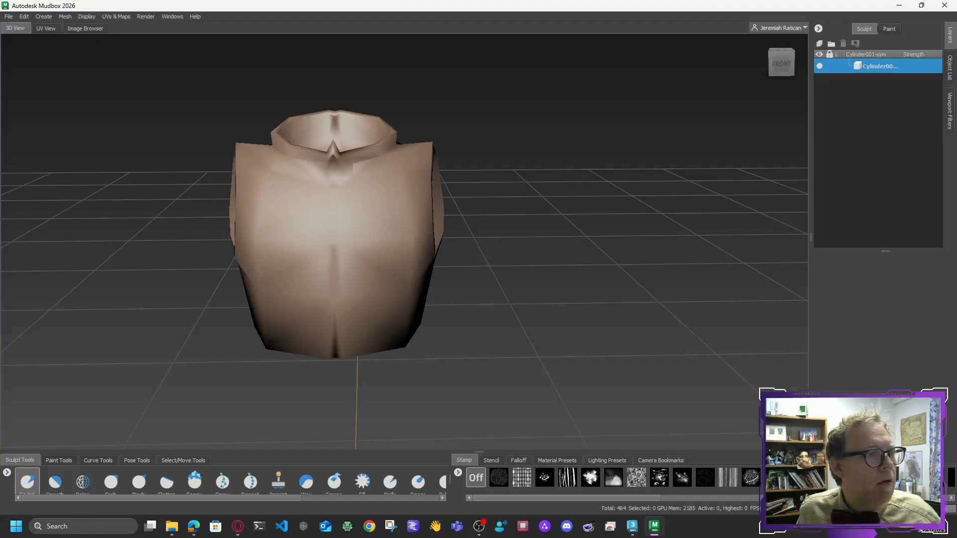
{"action": "key", "text": "ctrl+z"}
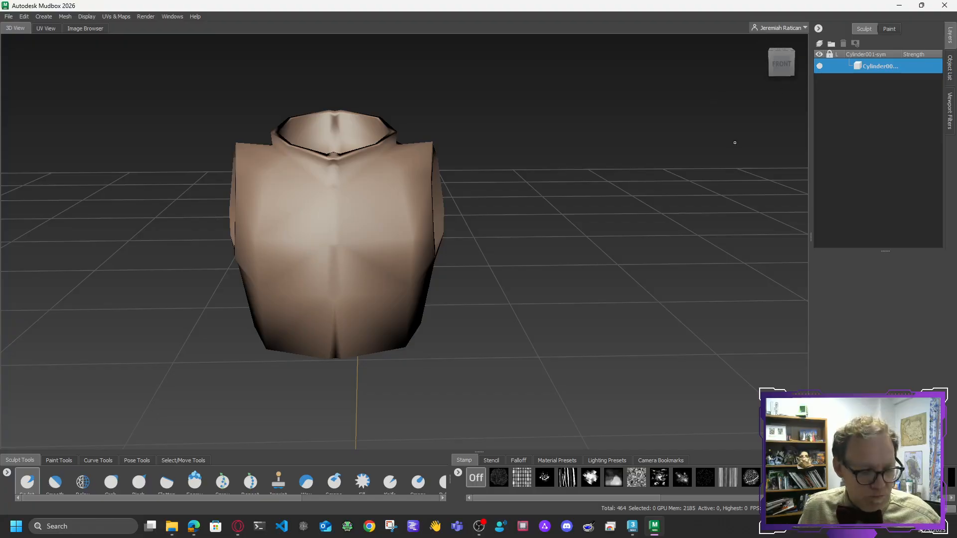
- Center the armor in a front view and enlarge the sculpt tool tray to show the brush names
{"action": "left_click_drag", "start_coordinate": [665, 151], "coordinate": [623, 152], "text": "alt"}
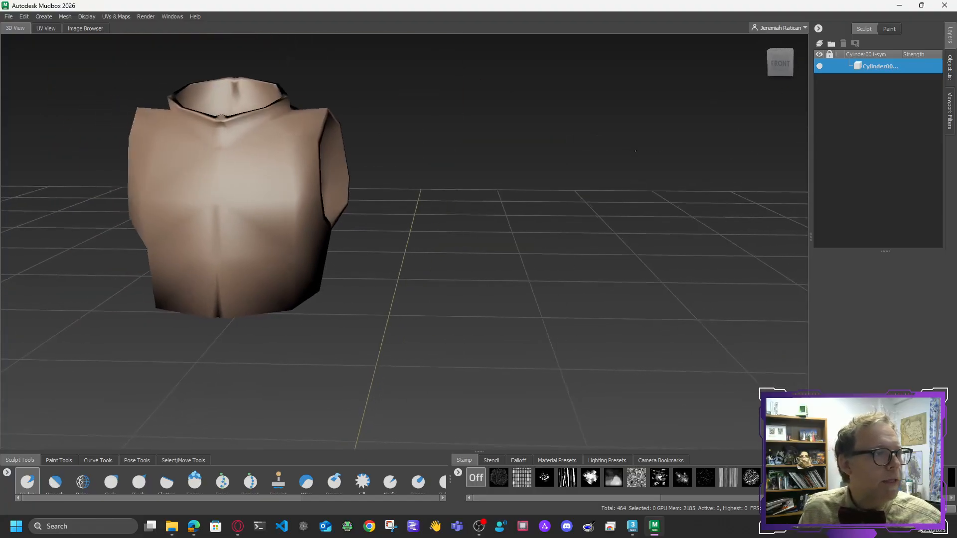
{"action": "middle_click_drag", "start_coordinate": [473, 152], "coordinate": [571, 188], "text": "alt"}
{"action": "left_click_drag", "start_coordinate": [571, 187], "coordinate": [511, 173], "text": "alt"}
{"action": "left_click_drag", "start_coordinate": [536, 175], "coordinate": [547, 176], "text": "alt"}
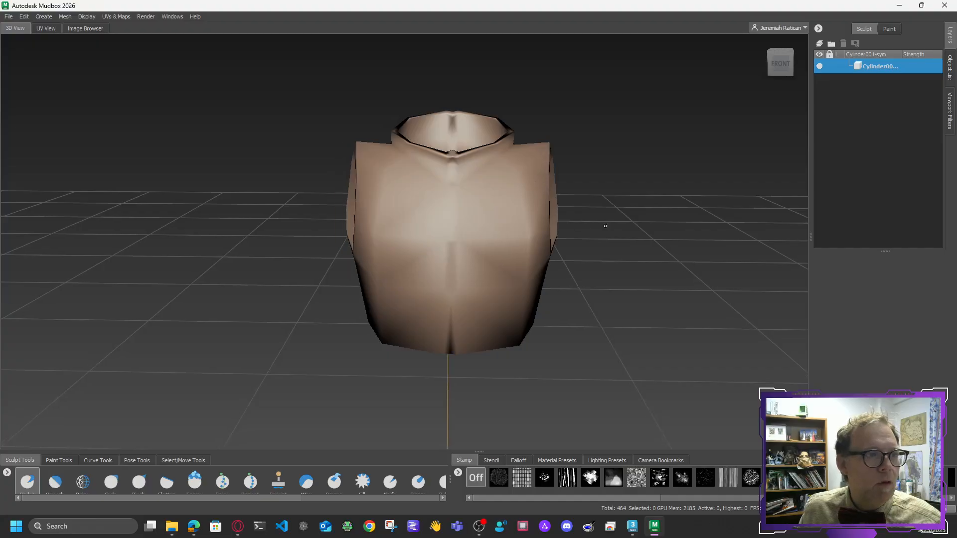
{"action": "mouse_move", "coordinate": [605, 224]}
{"action": "left_mouse_down", "text": "alt"}
{"action": "mouse_move", "coordinate": [568, 169]}
{"action": "mouse_move", "coordinate": [617, 223]}
{"action": "left_mouse_up", "text": "alt"}
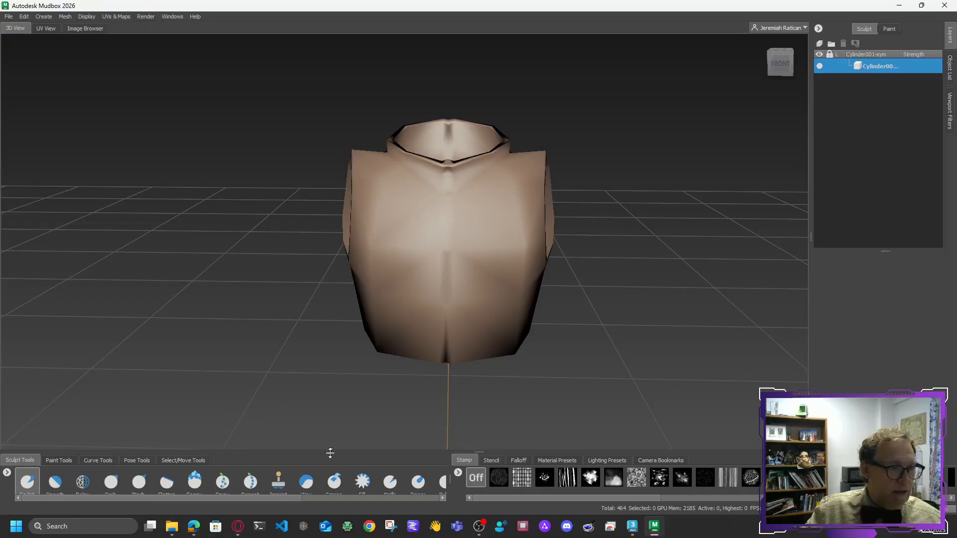
{"action": "left_click_drag", "start_coordinate": [330, 453], "coordinate": [330, 431]}
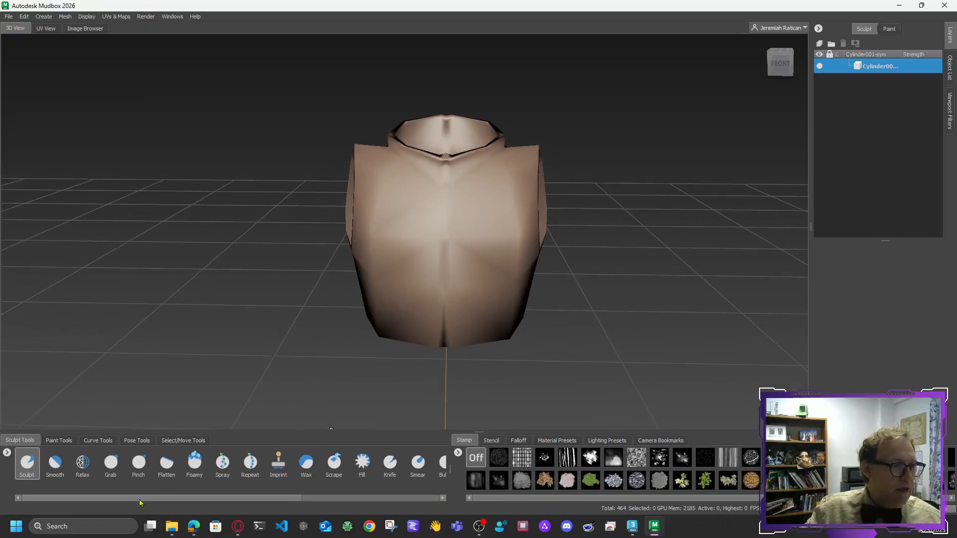
- Adjust the front center point of the collar rim with the Grab brush
{"action": "left_click", "coordinate": [111, 469]}
{"action": "scroll", "coordinate": [472, 127], "scroll_direction": "up", "scroll_amount": 5}
{"action": "scroll", "coordinate": [438, 182], "scroll_direction": "down", "scroll_amount": 6}
{"action": "scroll", "coordinate": [478, 135], "scroll_direction": "up", "scroll_amount": 5}
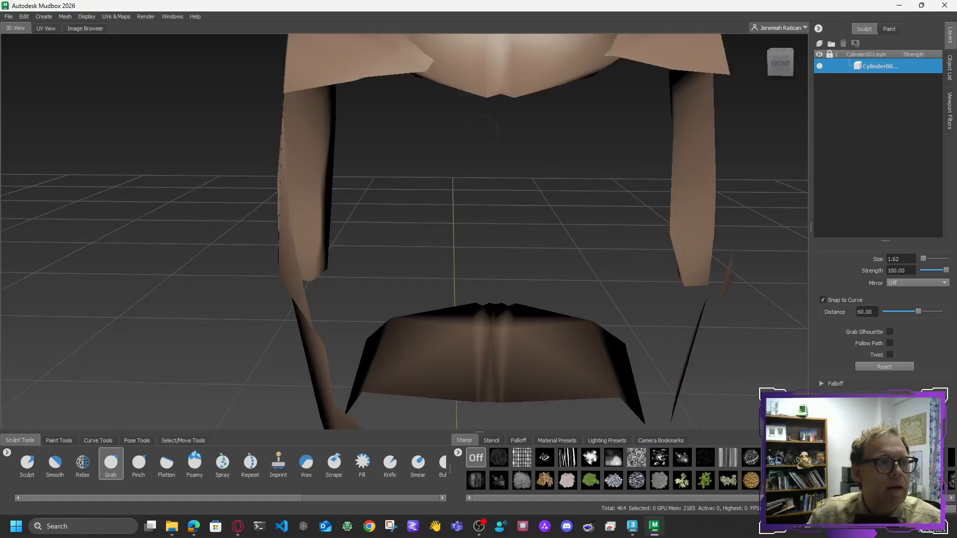
{"action": "scroll", "coordinate": [482, 131], "scroll_direction": "down", "scroll_amount": 5}
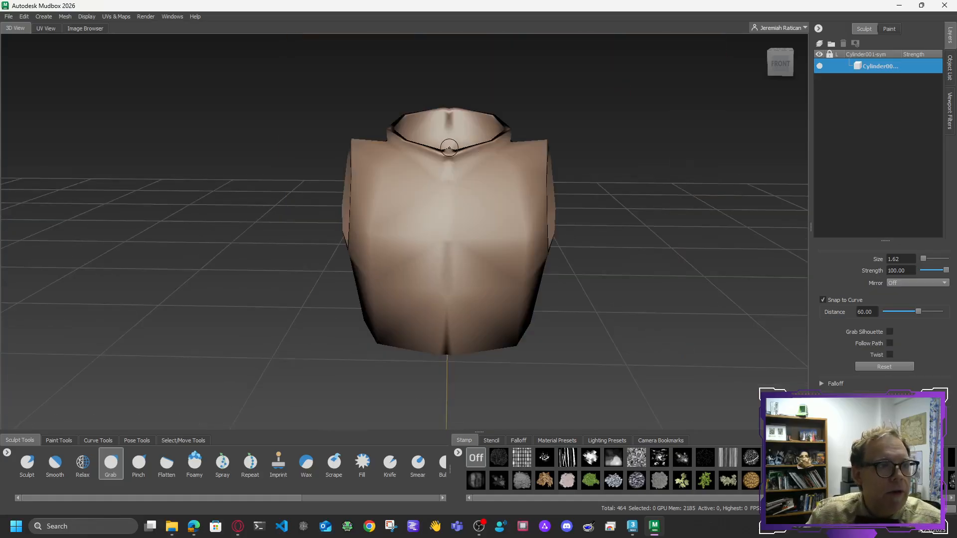
{"action": "left_click_drag", "start_coordinate": [449, 151], "coordinate": [448, 153]}
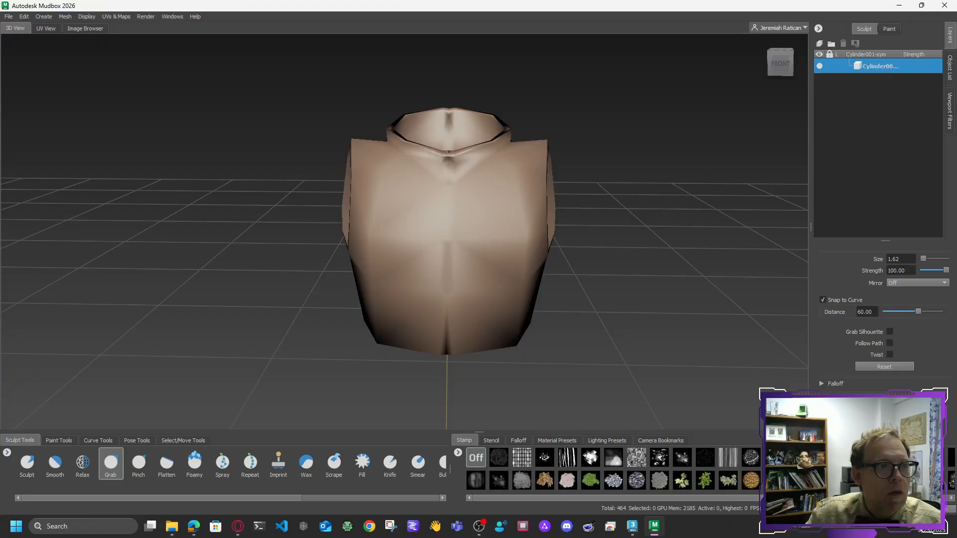
- Reshape the collar's front center into a sharper V-shaped point with the Grab brush
{"action": "scroll", "coordinate": [503, 126], "scroll_direction": "up", "scroll_amount": 3}
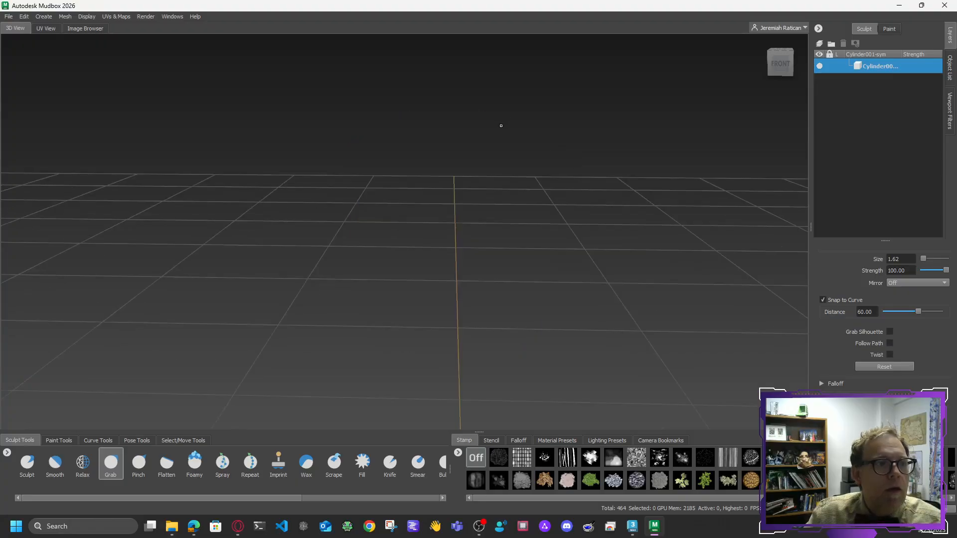
{"action": "scroll", "coordinate": [502, 126], "scroll_direction": "down", "scroll_amount": 2}
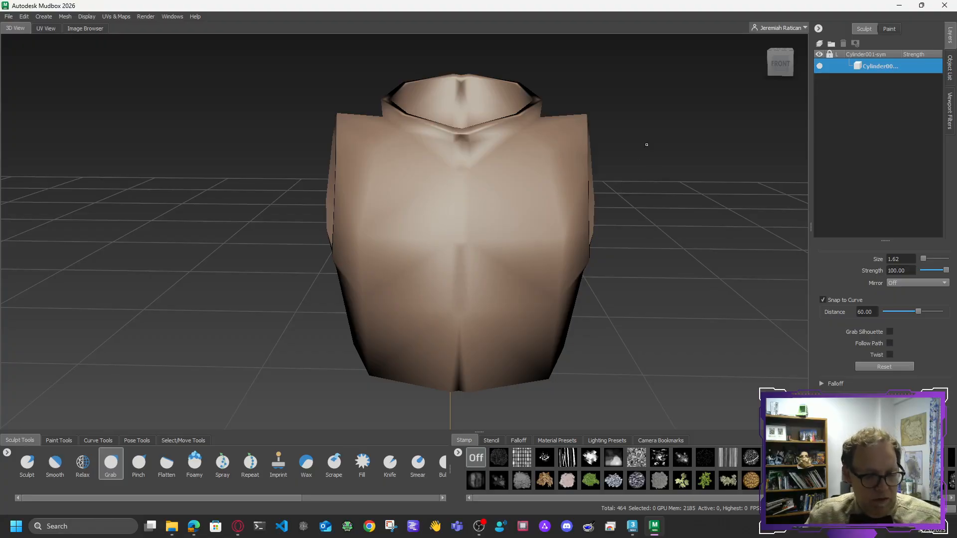
{"action": "scroll", "coordinate": [665, 162], "scroll_direction": "up", "scroll_amount": 3}
{"action": "scroll", "coordinate": [668, 160], "scroll_direction": "down", "scroll_amount": 2}
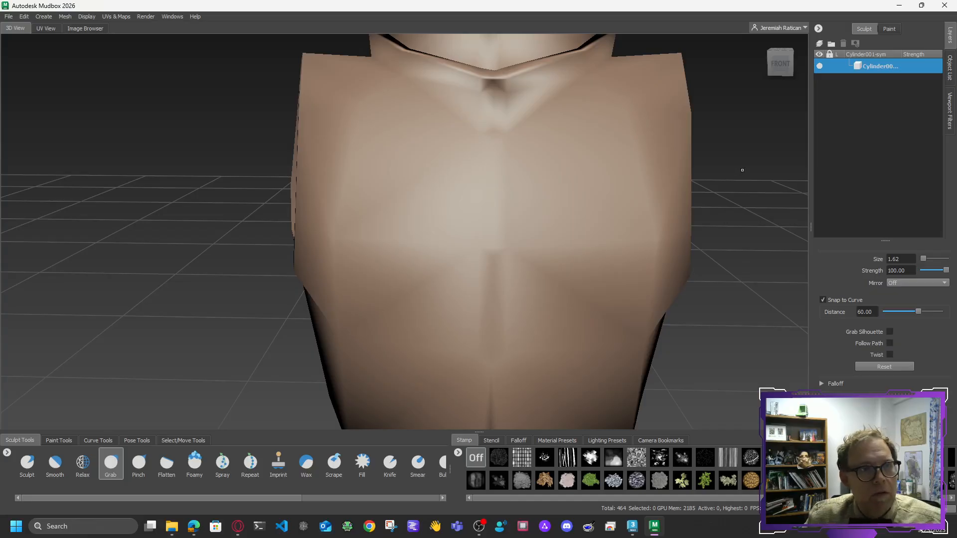
{"action": "middle_click_drag", "start_coordinate": [736, 176], "coordinate": [711, 160], "text": "alt"}
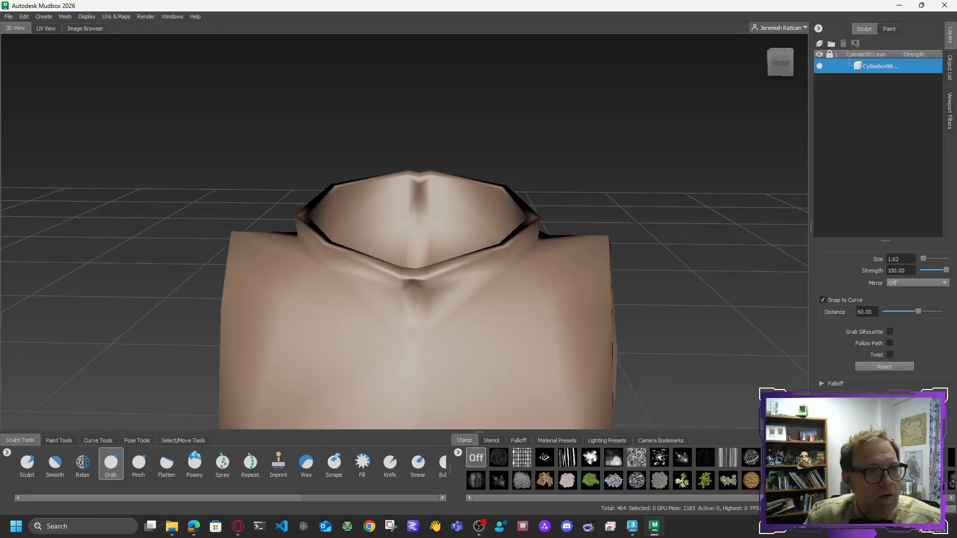
{"action": "scroll", "coordinate": [704, 192], "scroll_direction": "up", "scroll_amount": 1}
{"action": "scroll", "coordinate": [704, 193], "scroll_direction": "down", "scroll_amount": 1}
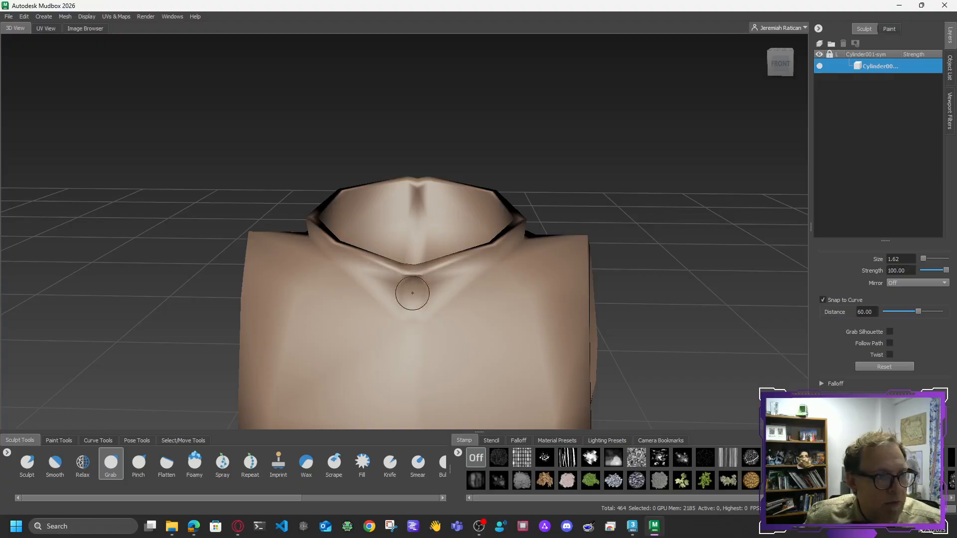
{"action": "mouse_move", "coordinate": [411, 283]}
{"action": "left_mouse_down"}
{"action": "mouse_move", "coordinate": [414, 302]}
{"action": "mouse_move", "coordinate": [413, 277]}
{"action": "left_mouse_up"}
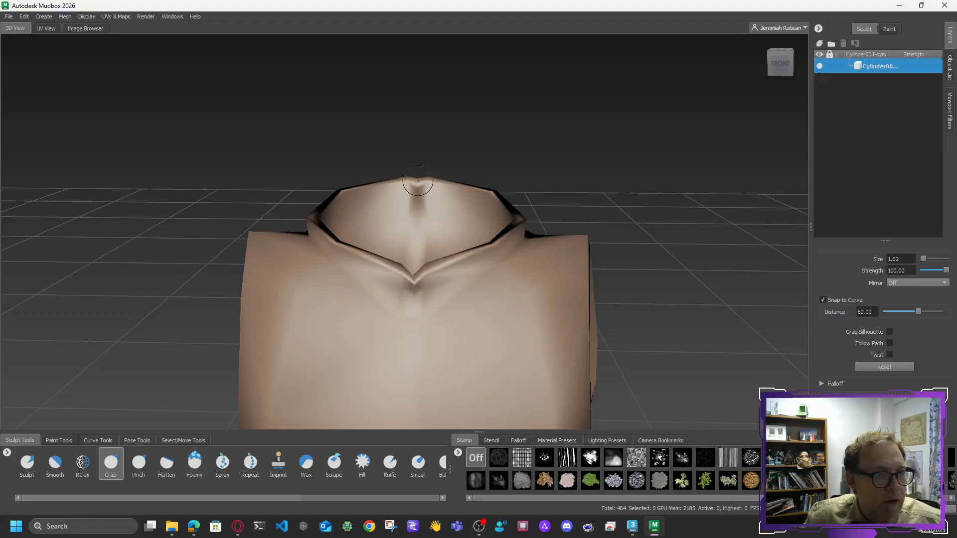
- Try to even out the notch at the collar's back center with the Grab brush, and undo the strokes
{"action": "left_click_drag", "start_coordinate": [417, 181], "coordinate": [416, 186]}
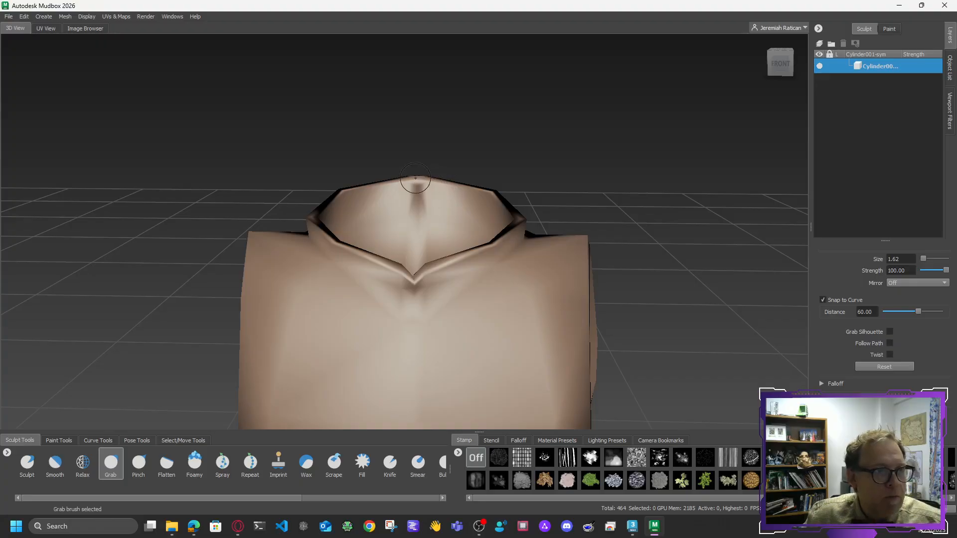
{"action": "key", "text": "ctrl+z"}
{"action": "key", "text": "ctrl+z"}
{"action": "key", "text": "ctrl+z"}
{"action": "key", "text": "ctrl+z"}
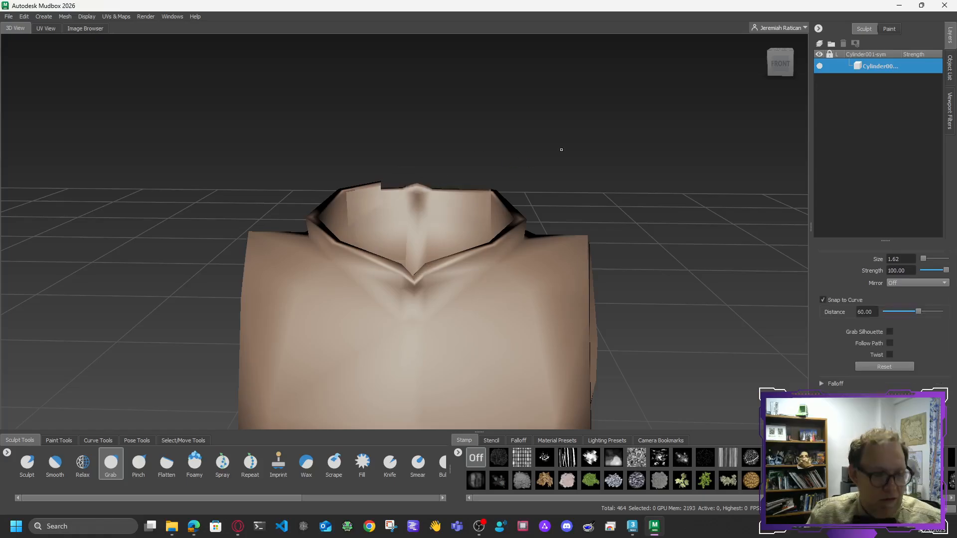
{"action": "mouse_move", "coordinate": [562, 150]}
{"action": "left_mouse_down", "text": "alt"}
{"action": "mouse_move", "coordinate": [517, 188]}
{"action": "mouse_move", "coordinate": [553, 148]}
{"action": "mouse_move", "coordinate": [581, 146]}
{"action": "mouse_move", "coordinate": [567, 146]}
{"action": "left_mouse_up", "text": "alt"}
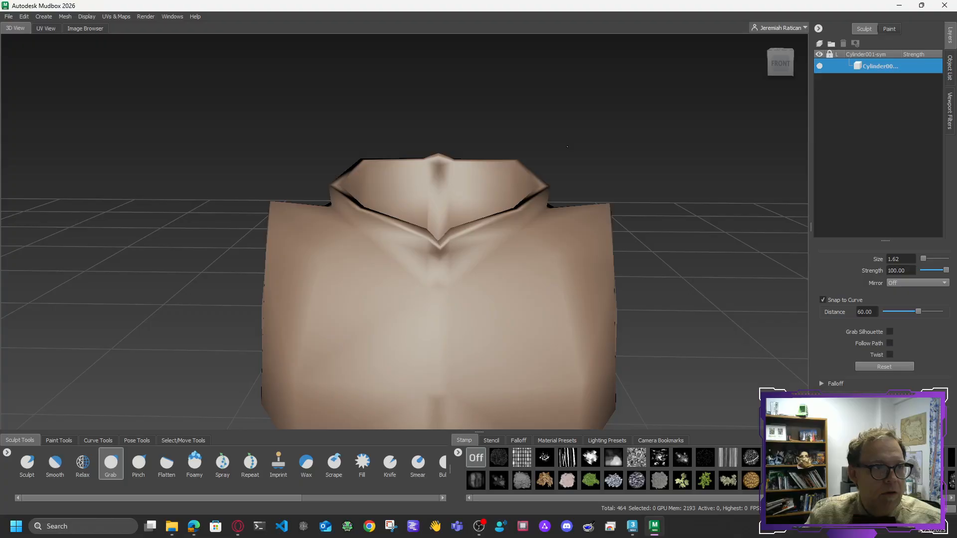
{"action": "key", "text": "ctrl+z"}
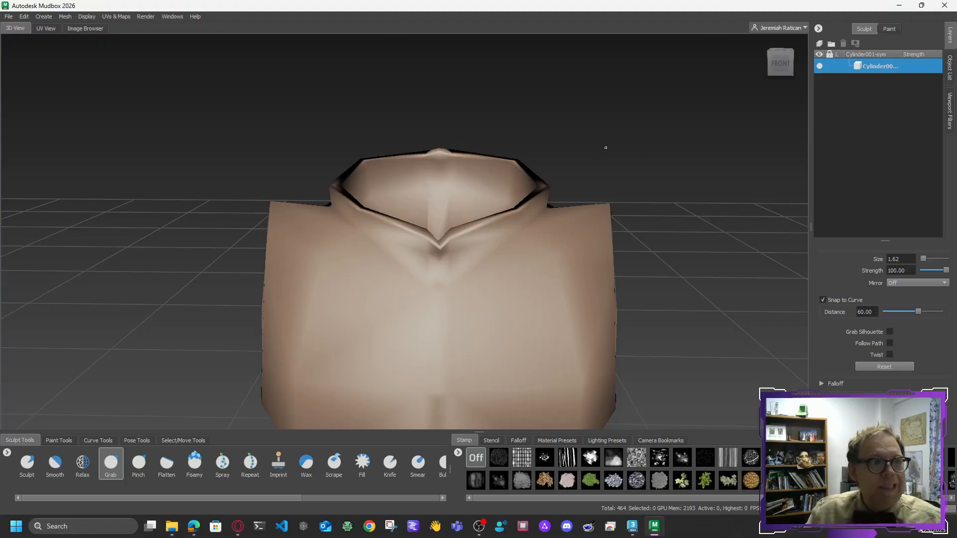
{"action": "key", "text": "ctrl+z"}
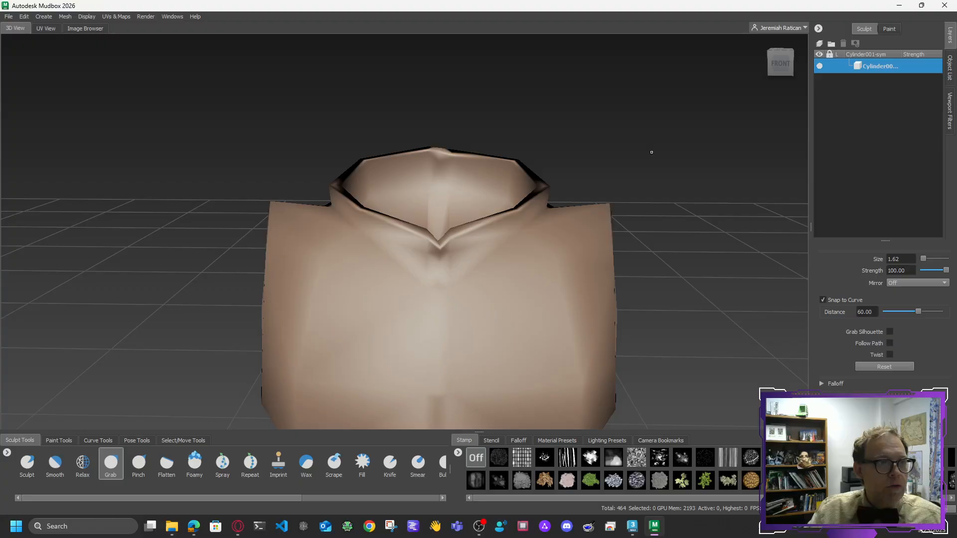
- Undo the last Grab stroke at the collar's back and add a new subdivision level to the armor
{"action": "key", "text": "ctrl+z"}
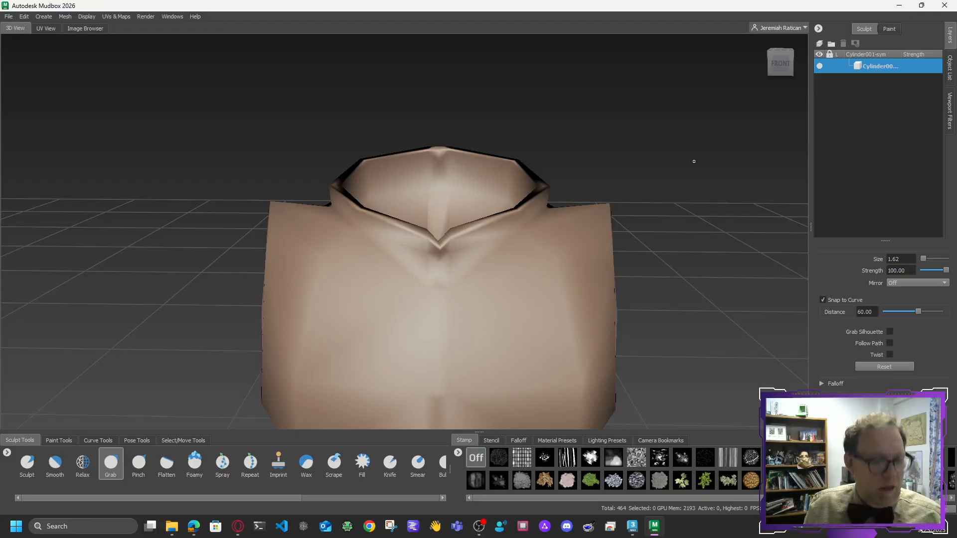
{"action": "mouse_move", "coordinate": [693, 161]}
{"action": "left_mouse_down", "text": "alt"}
{"action": "mouse_move", "coordinate": [673, 197]}
{"action": "mouse_move", "coordinate": [661, 192]}
{"action": "mouse_move", "coordinate": [685, 159]}
{"action": "left_mouse_up", "text": "alt"}
{"action": "scroll", "coordinate": [649, 155], "scroll_direction": "down", "scroll_amount": 5}
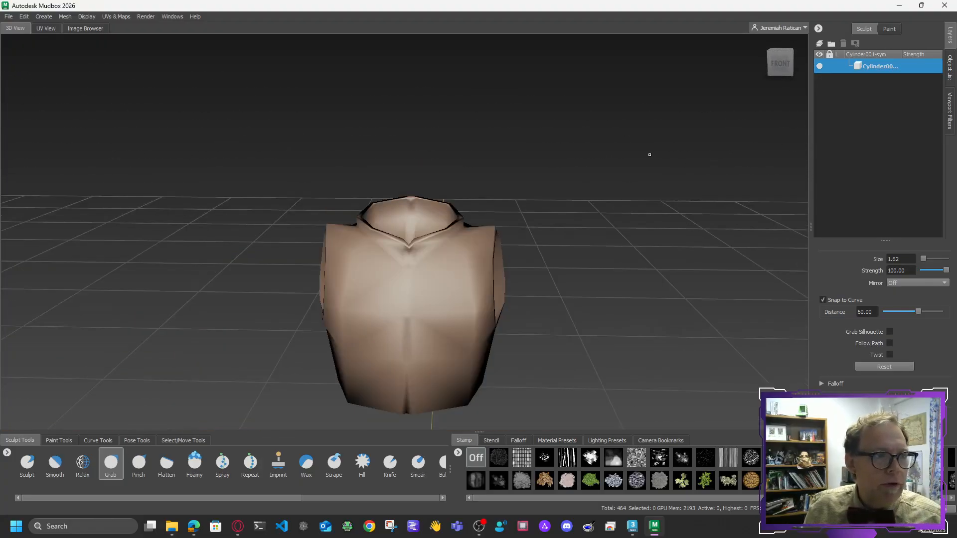
{"action": "left_click_drag", "start_coordinate": [605, 235], "coordinate": [647, 202], "text": "alt"}
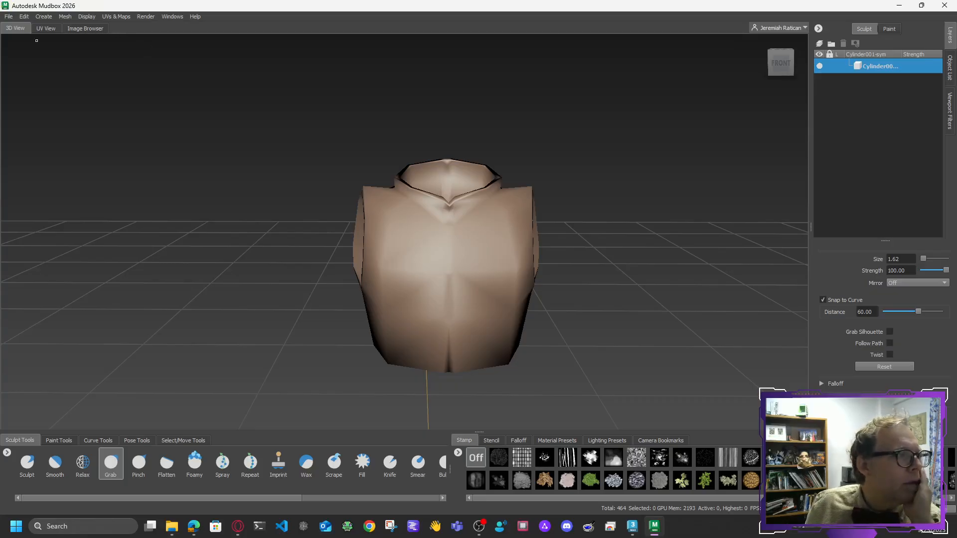
{"action": "left_click", "coordinate": [65, 17]}
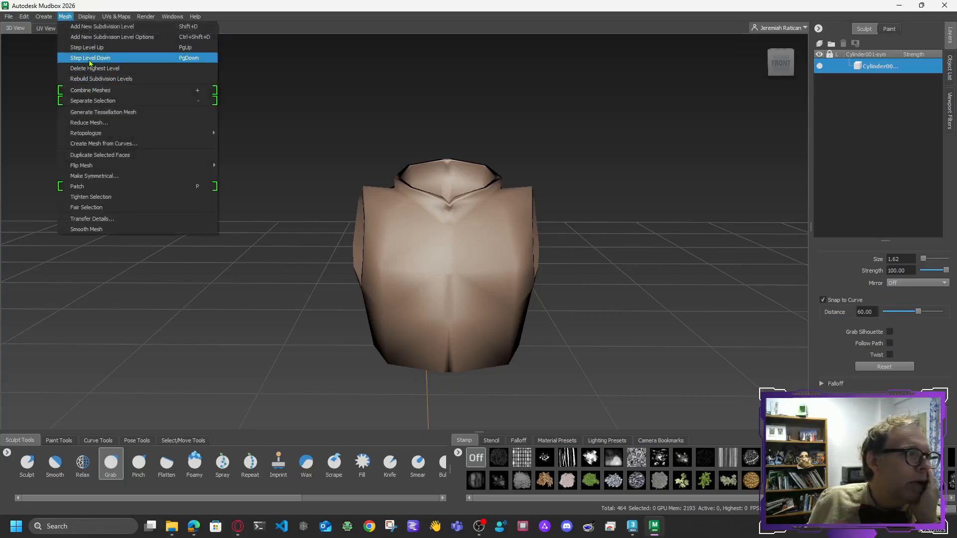
{"action": "left_click", "coordinate": [104, 27]}
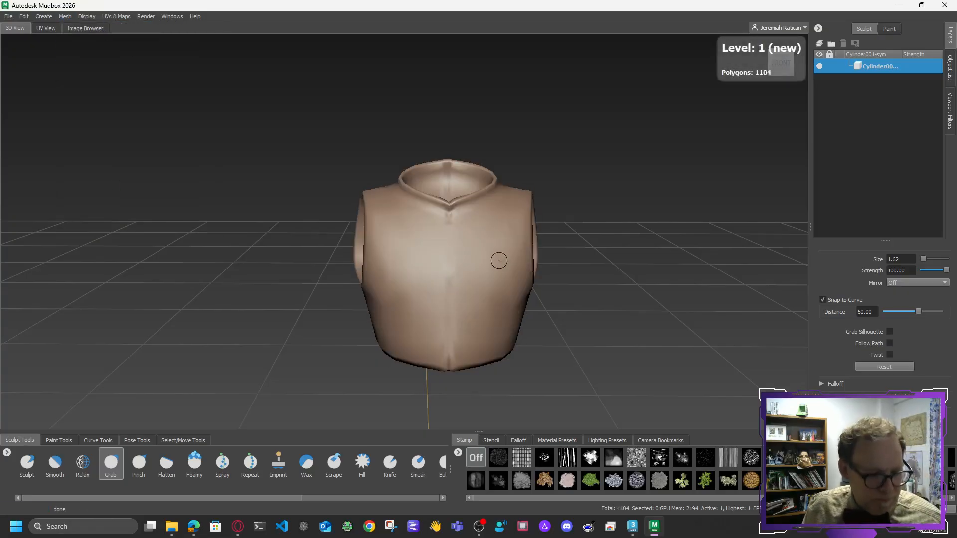
- Smooth the ridge and creases along the center of the armor's chest with the Smooth brush
{"action": "scroll", "coordinate": [462, 252], "scroll_direction": "up", "scroll_amount": 3}
{"action": "scroll", "coordinate": [466, 251], "scroll_direction": "down", "scroll_amount": 3}
{"action": "key", "text": "shift"}
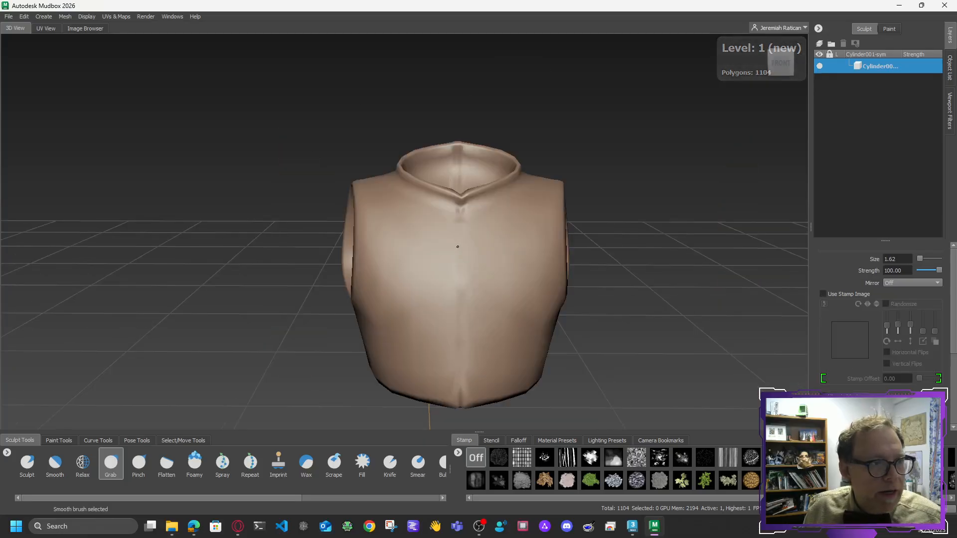
{"action": "left_click_drag", "start_coordinate": [410, 210], "coordinate": [467, 305], "text": "shift"}
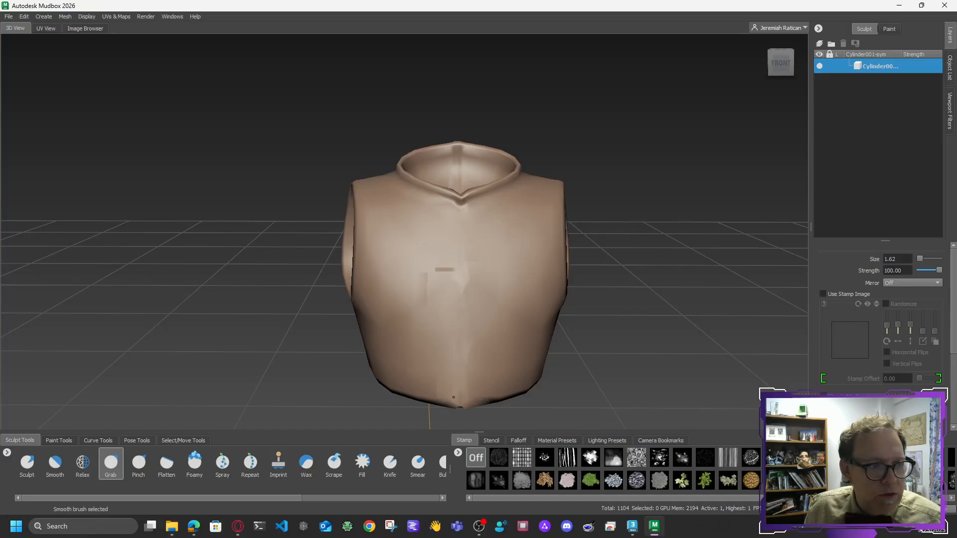
{"action": "mouse_move", "coordinate": [463, 368]}
{"action": "left_mouse_down", "text": "shift"}
{"action": "mouse_move", "coordinate": [468, 231]}
{"action": "mouse_move", "coordinate": [471, 264]}
{"action": "left_mouse_up", "text": "shift"}
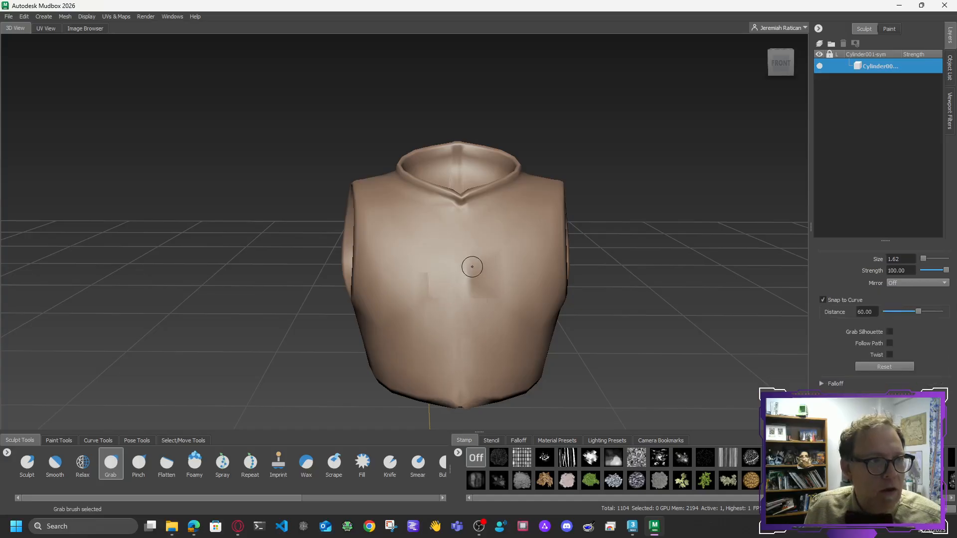
{"action": "mouse_move", "coordinate": [784, 64]}
{"action": "left_mouse_down"}
{"action": "mouse_move", "coordinate": [734, 60]}
{"action": "mouse_move", "coordinate": [782, 61]}
{"action": "left_mouse_up"}
{"action": "left_click_drag", "start_coordinate": [448, 276], "coordinate": [464, 274], "text": "shift"}
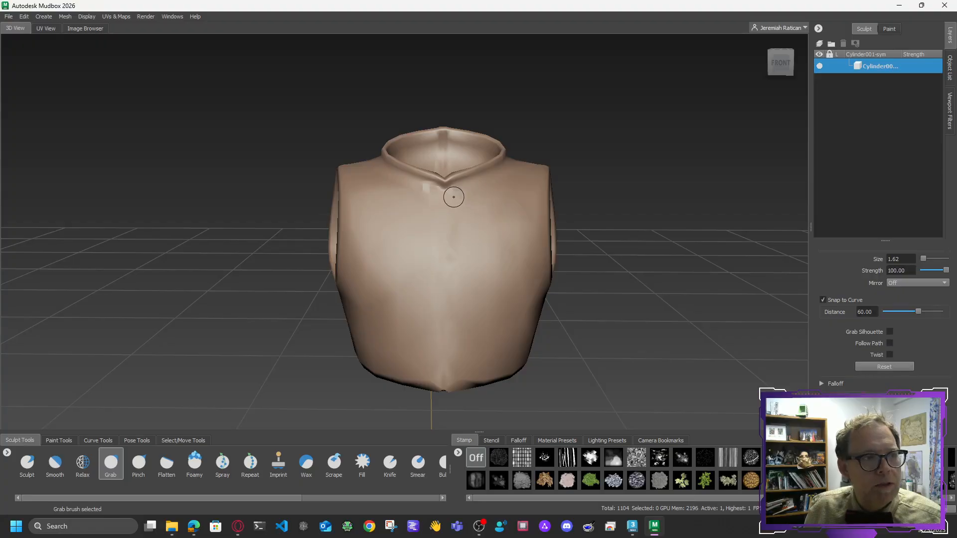
- Smooth the center ridge on the armor's back with the Smooth brush and return to the front view
{"action": "left_click_drag", "start_coordinate": [780, 63], "coordinate": [781, 64]}
{"action": "left_click", "coordinate": [793, 64]}
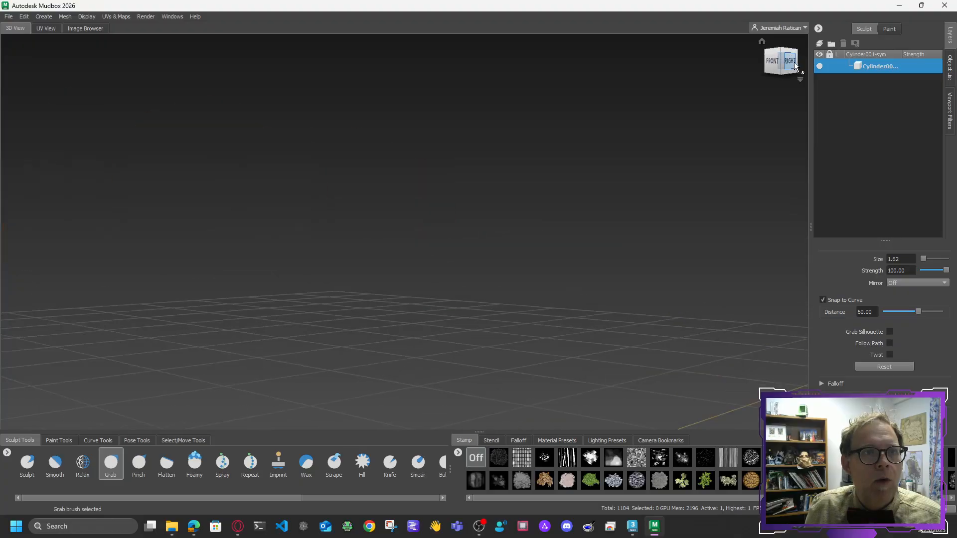
{"action": "left_click", "coordinate": [796, 62]}
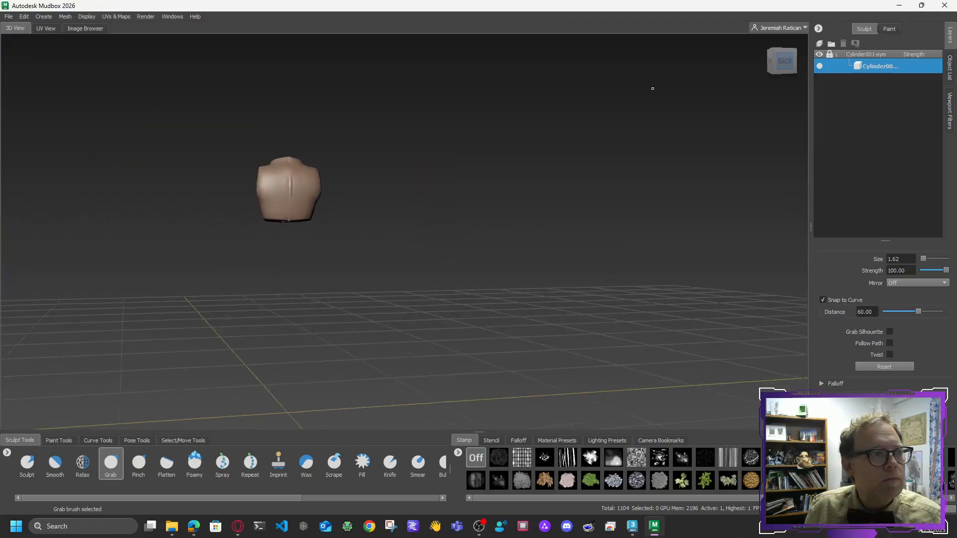
{"action": "scroll", "coordinate": [379, 147], "scroll_direction": "up", "scroll_amount": 6}
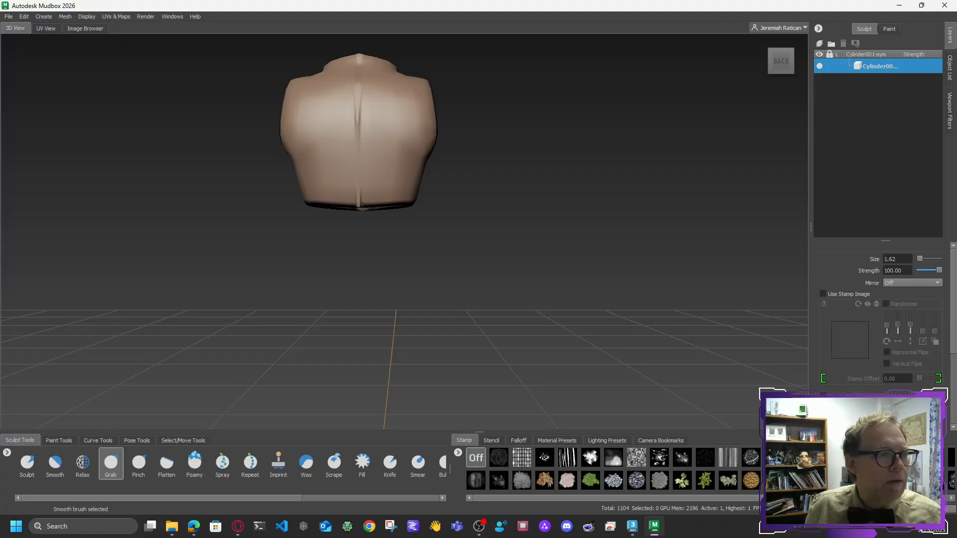
{"action": "left_click_drag", "start_coordinate": [371, 203], "coordinate": [352, 200], "text": "shift"}
{"action": "mouse_move", "coordinate": [360, 95]}
{"action": "left_mouse_down", "text": "shift"}
{"action": "mouse_move", "coordinate": [362, 141]}
{"action": "mouse_move", "coordinate": [353, 113]}
{"action": "left_mouse_up", "text": "shift"}
{"action": "left_click_drag", "start_coordinate": [783, 63], "coordinate": [754, 67]}
{"action": "left_click", "coordinate": [777, 62]}
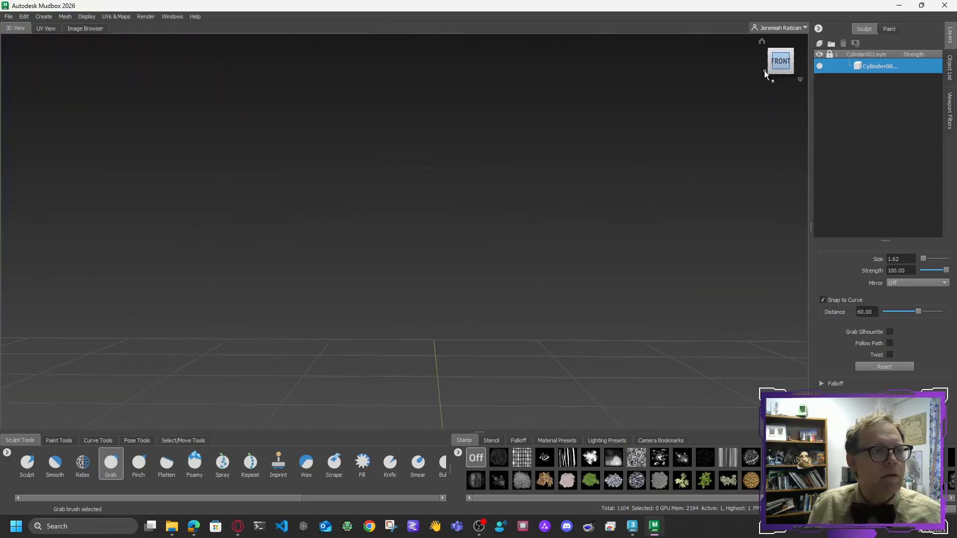
{"action": "key", "text": "f"}
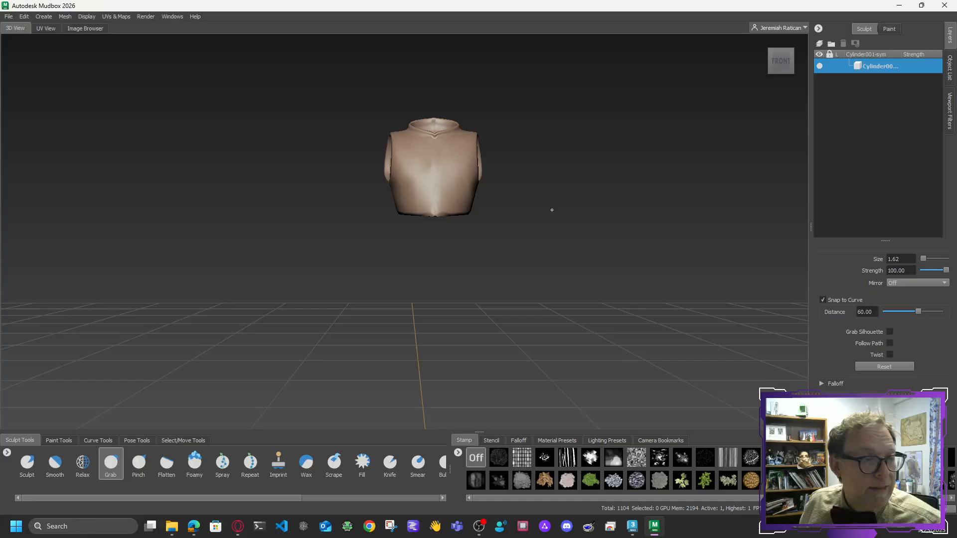
- Switch to 3ds Max and convert the armor with its Symmetry modifier to an Editable Poly
{"action": "left_click", "coordinate": [632, 526]}
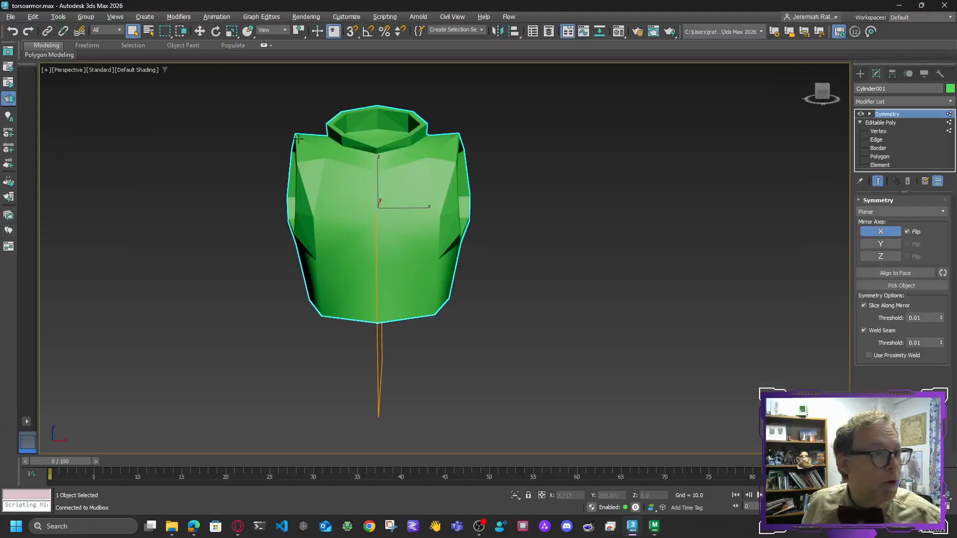
{"action": "scroll", "coordinate": [576, 253], "scroll_direction": "down", "scroll_amount": 5}
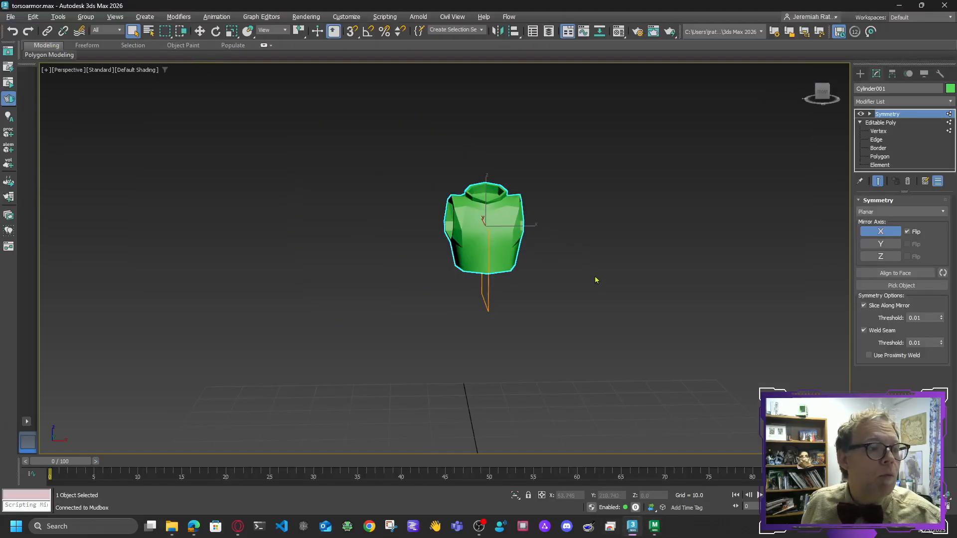
{"action": "middle_click_drag", "start_coordinate": [596, 279], "coordinate": [436, 182]}
{"action": "right_click", "coordinate": [386, 173]}
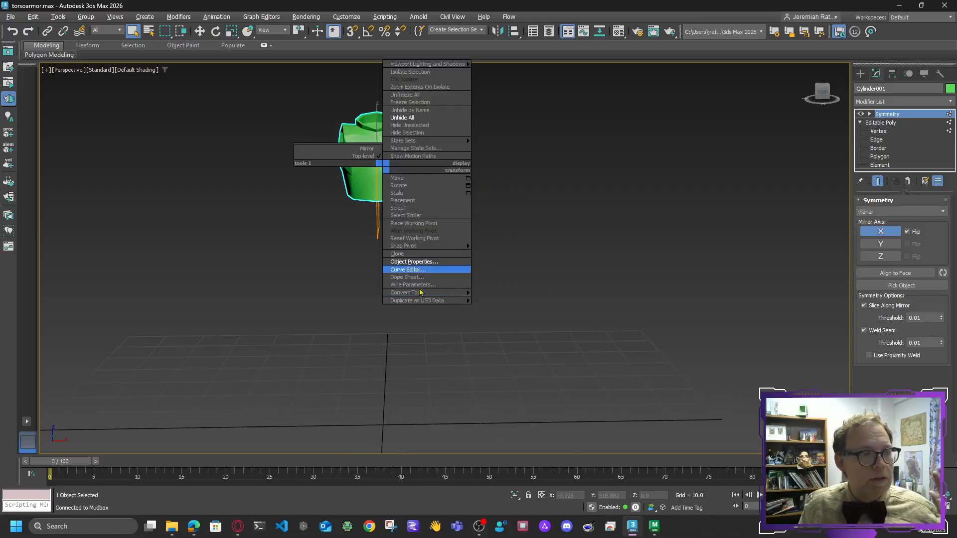
{"action": "mouse_move", "coordinate": [463, 293]}
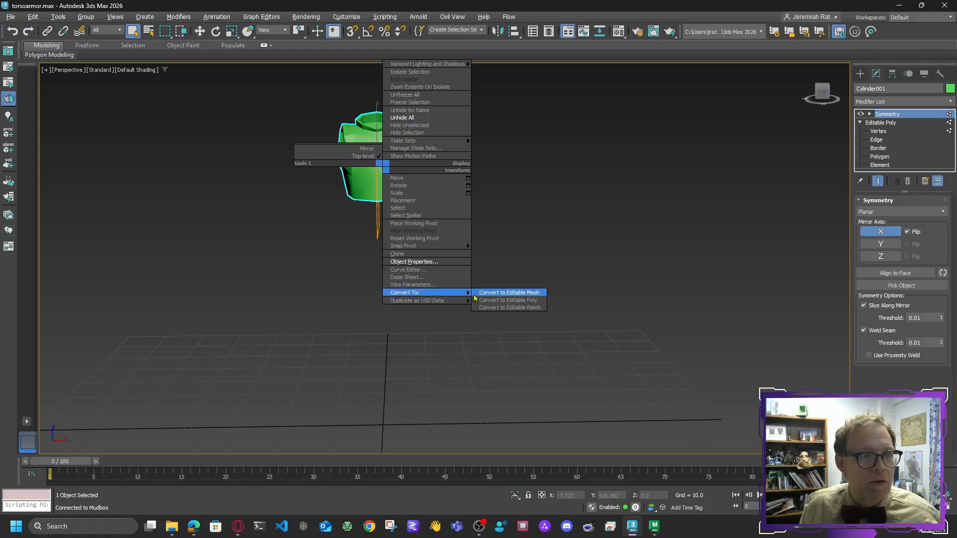
{"action": "left_click", "coordinate": [508, 300]}
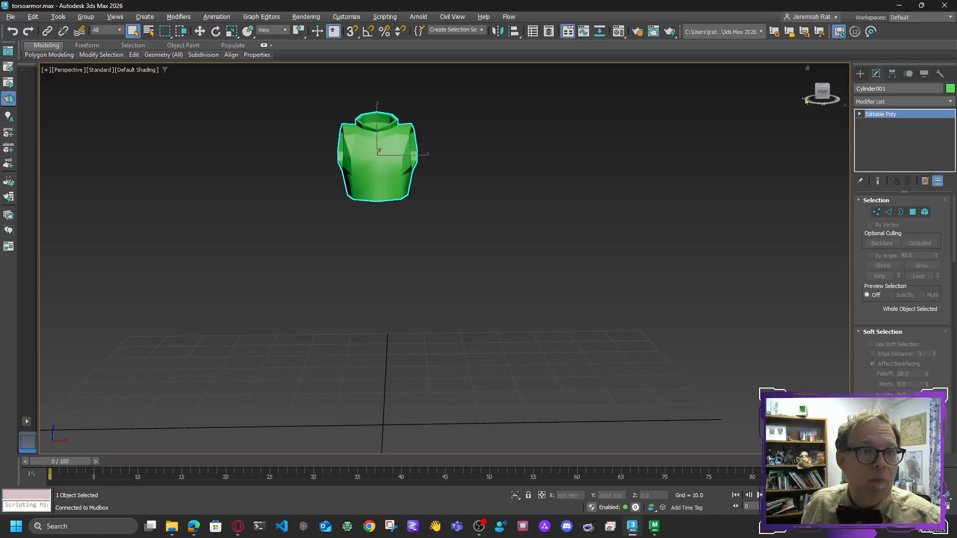
{"action": "mouse_move", "coordinate": [821, 92]}
{"action": "left_mouse_down"}
{"action": "mouse_move", "coordinate": [777, 94]}
{"action": "mouse_move", "coordinate": [809, 99]}
{"action": "mouse_move", "coordinate": [820, 90]}
{"action": "left_mouse_up"}
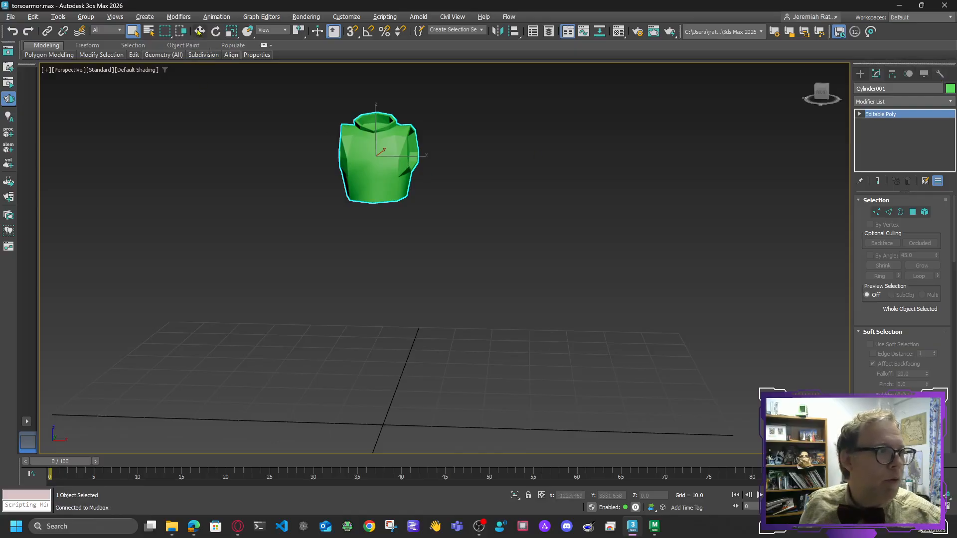
{"action": "key", "text": "w"}
{"action": "right_click", "coordinate": [371, 170]}
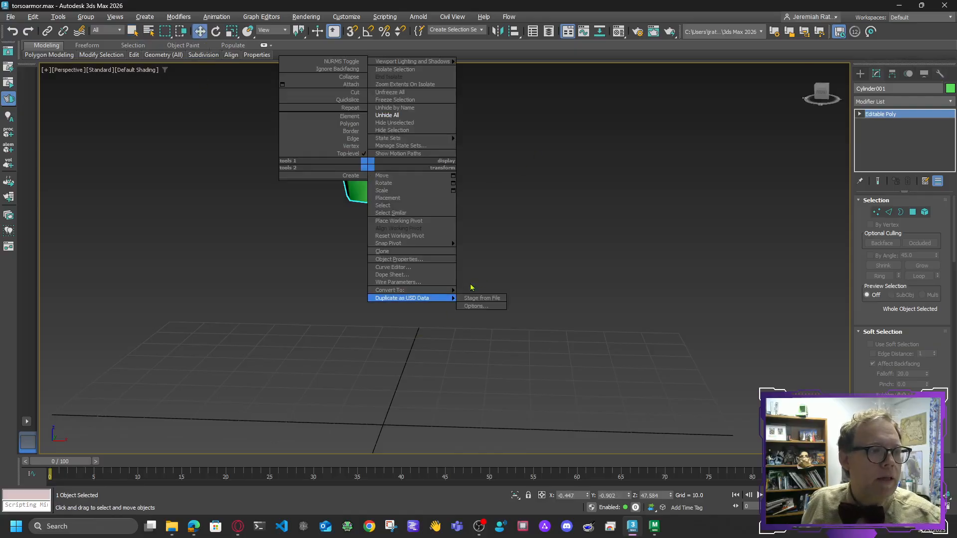
{"action": "left_click", "coordinate": [497, 269]}
{"action": "scroll", "coordinate": [447, 188], "scroll_direction": "up", "scroll_amount": 3}
{"action": "right_click", "coordinate": [333, 153]}
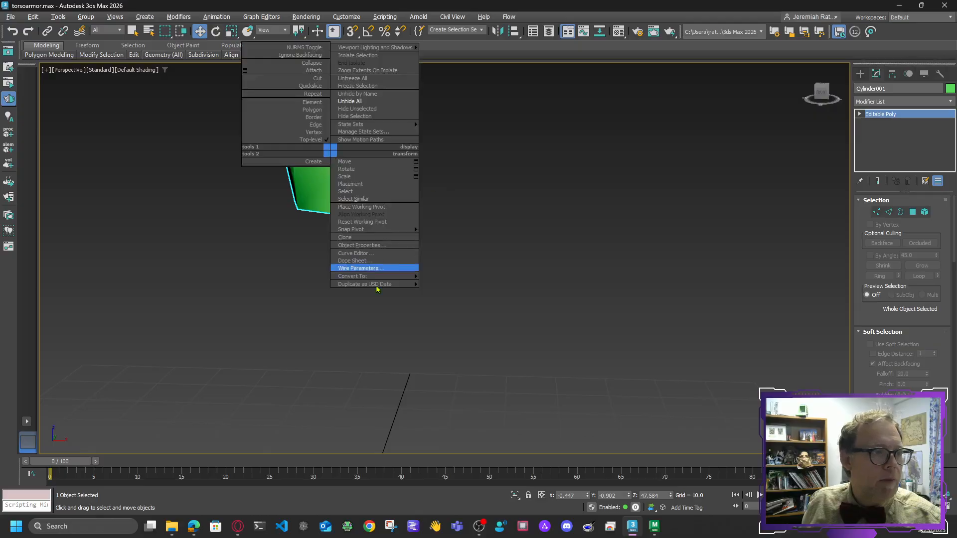
- Center the armor's pivot to the object with Affect Pivot Only, and leave pivot adjustment
{"action": "left_click", "coordinate": [200, 32]}
{"action": "left_click", "coordinate": [892, 74]}
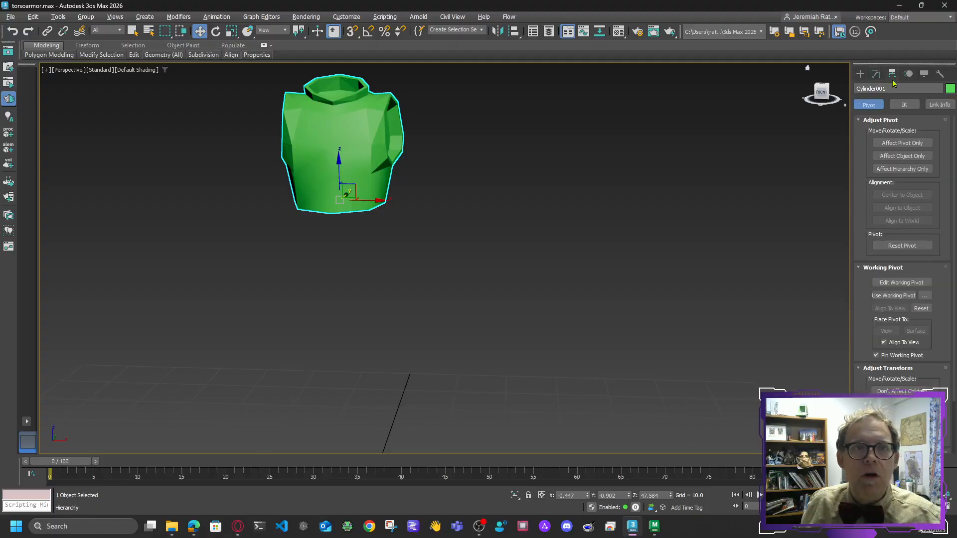
{"action": "left_click", "coordinate": [903, 143]}
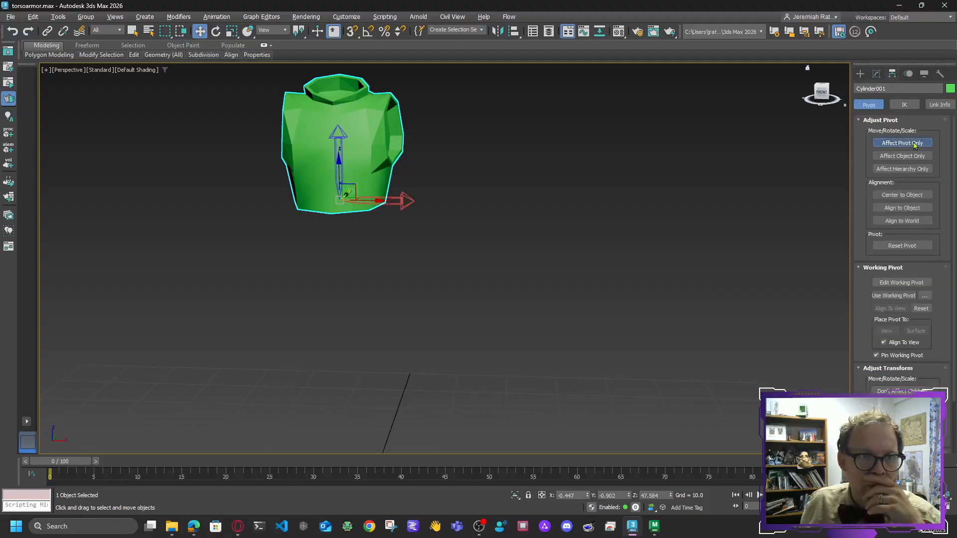
{"action": "left_click", "coordinate": [902, 195]}
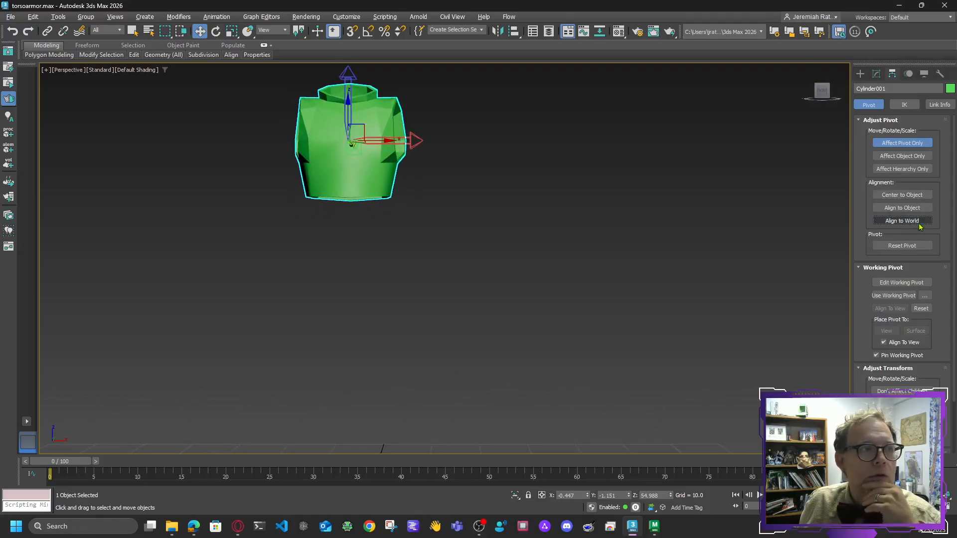
{"action": "scroll", "coordinate": [624, 198], "scroll_direction": "down", "scroll_amount": 2}
{"action": "middle_click_drag", "start_coordinate": [628, 203], "coordinate": [600, 223]}
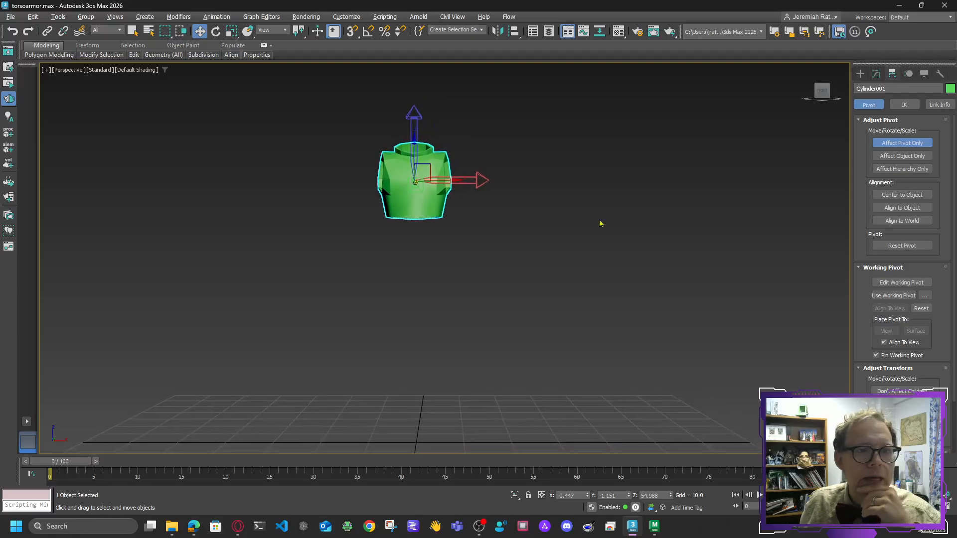
{"action": "left_click", "coordinate": [902, 143]}
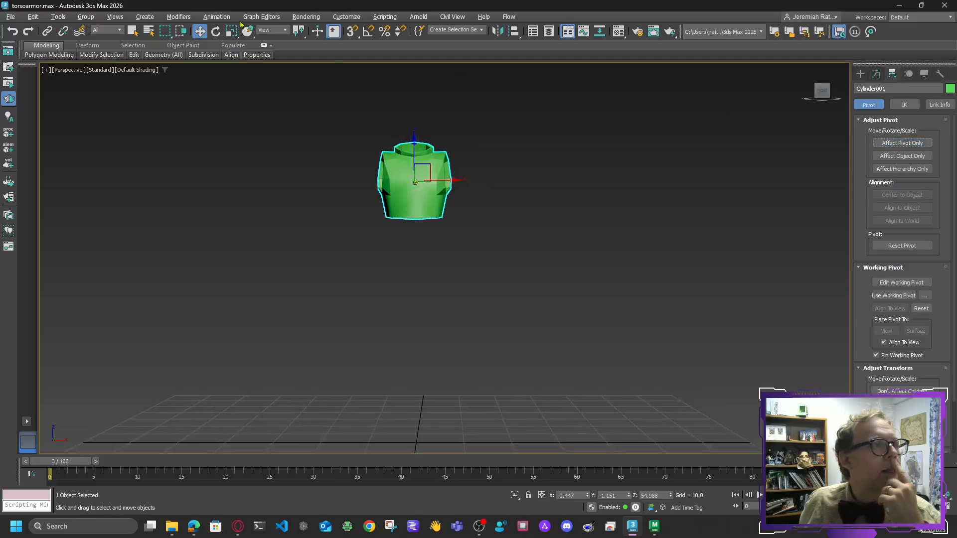
- Move the armor to the world origin by setting its absolute X, Y and Z positions to 0
{"action": "right_click", "coordinate": [200, 31]}
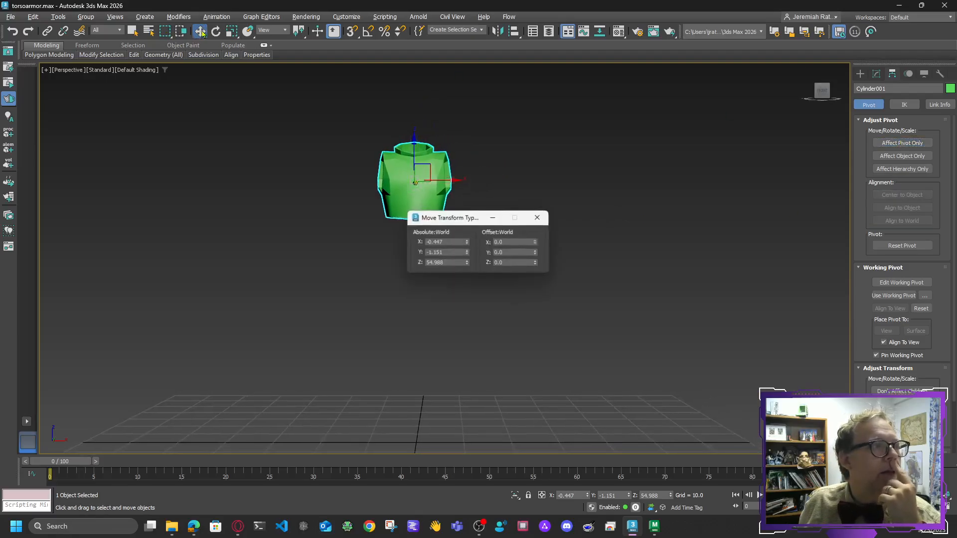
{"action": "double_click", "coordinate": [455, 240]}
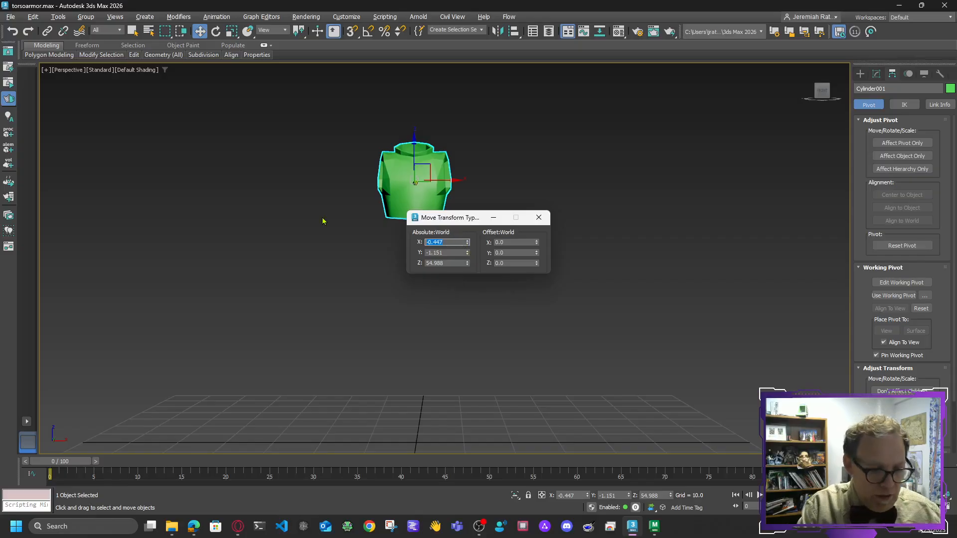
{"action": "type", "text": "0"}
{"action": "key", "text": "Tab"}
{"action": "type", "text": "0"}
{"action": "key", "text": "Tab"}
{"action": "type", "text": "0"}
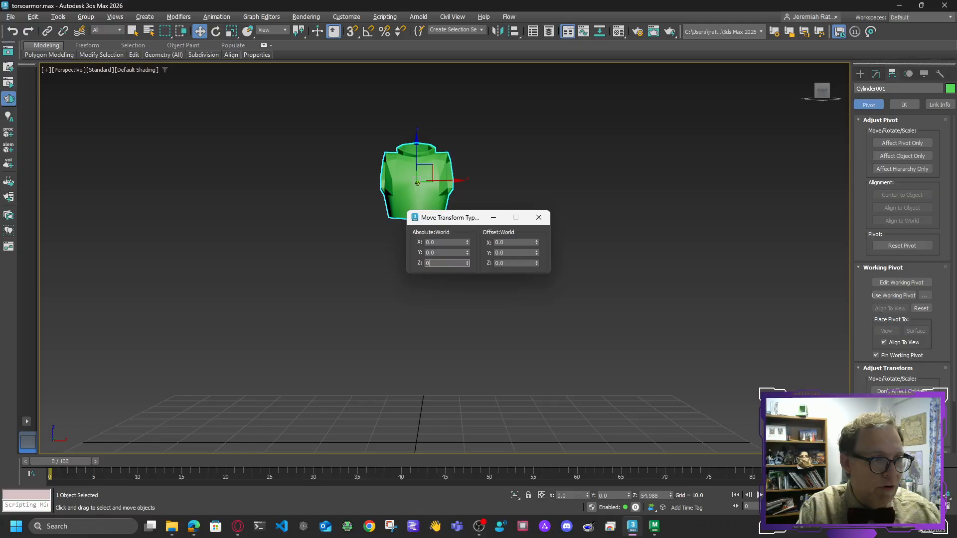
{"action": "key", "text": "Tab"}
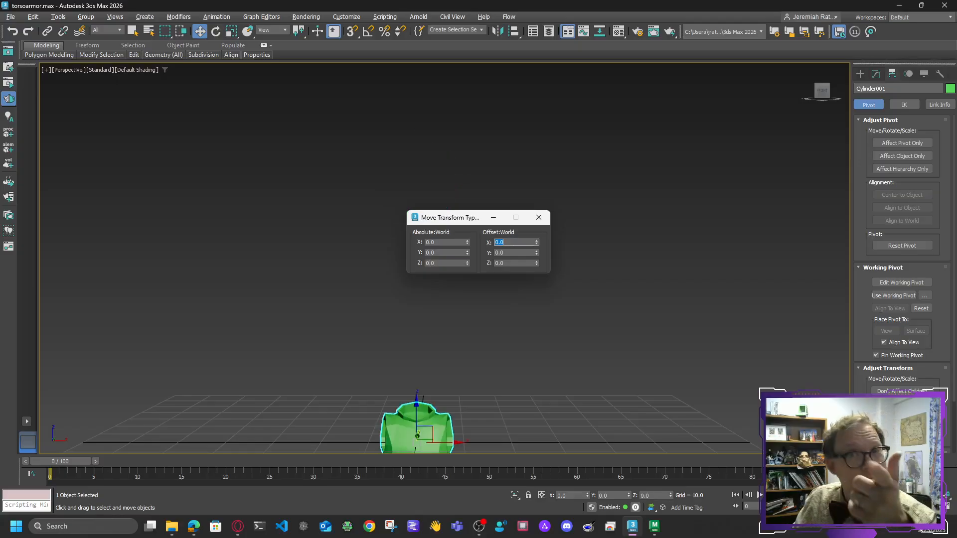
{"action": "left_click", "coordinate": [538, 219]}
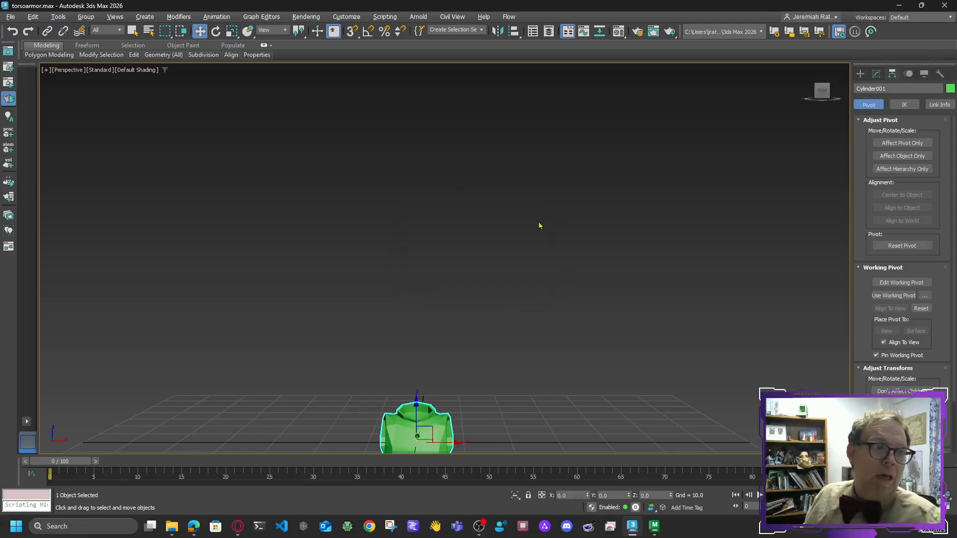
- Scale the armor up uniformly from its center to about 745%, and return to the Move tool
{"action": "middle_click_drag", "start_coordinate": [567, 339], "coordinate": [563, 227]}
{"action": "scroll", "coordinate": [483, 290], "scroll_direction": "up", "scroll_amount": 2}
{"action": "scroll", "coordinate": [536, 267], "scroll_direction": "up", "scroll_amount": 2}
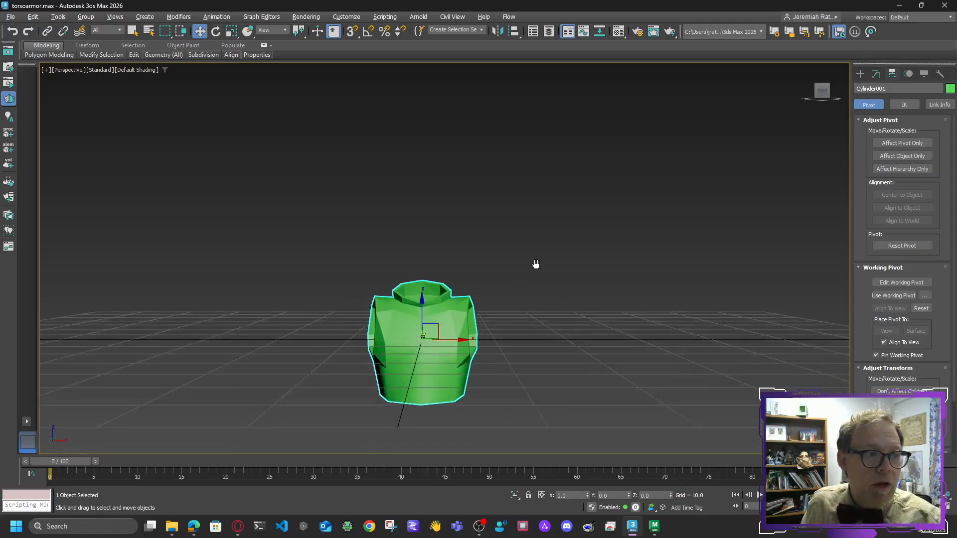
{"action": "scroll", "coordinate": [558, 268], "scroll_direction": "down", "scroll_amount": 2}
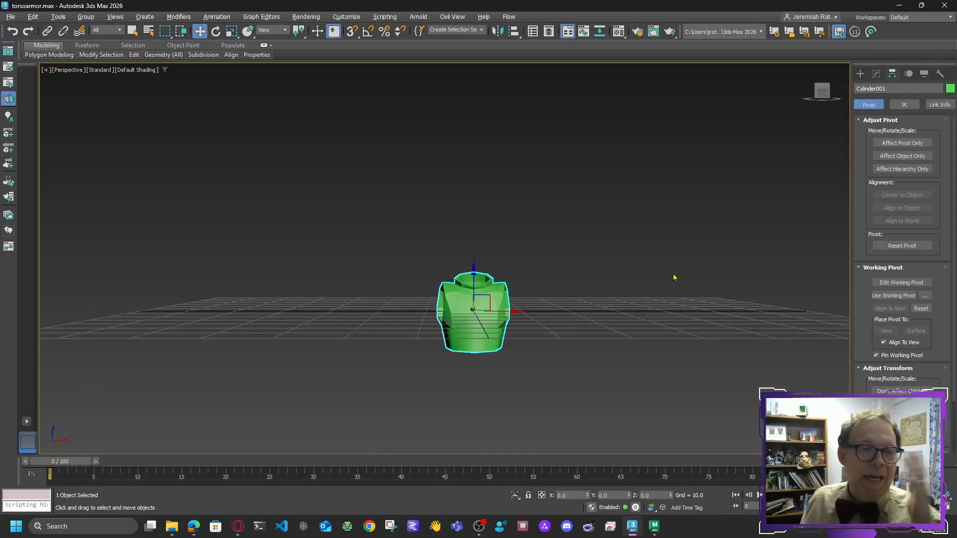
{"action": "middle_click_drag", "start_coordinate": [675, 277], "coordinate": [643, 307]}
{"action": "left_click", "coordinate": [231, 31]}
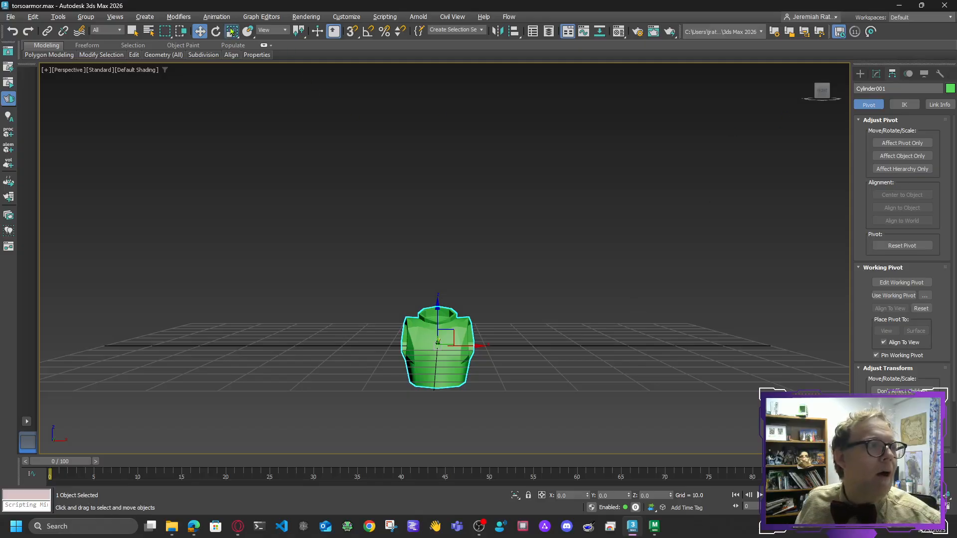
{"action": "left_click_drag", "start_coordinate": [446, 345], "coordinate": [430, 50]}
{"action": "scroll", "coordinate": [474, 164], "scroll_direction": "down", "scroll_amount": 3}
{"action": "scroll", "coordinate": [475, 164], "scroll_direction": "down", "scroll_amount": 2}
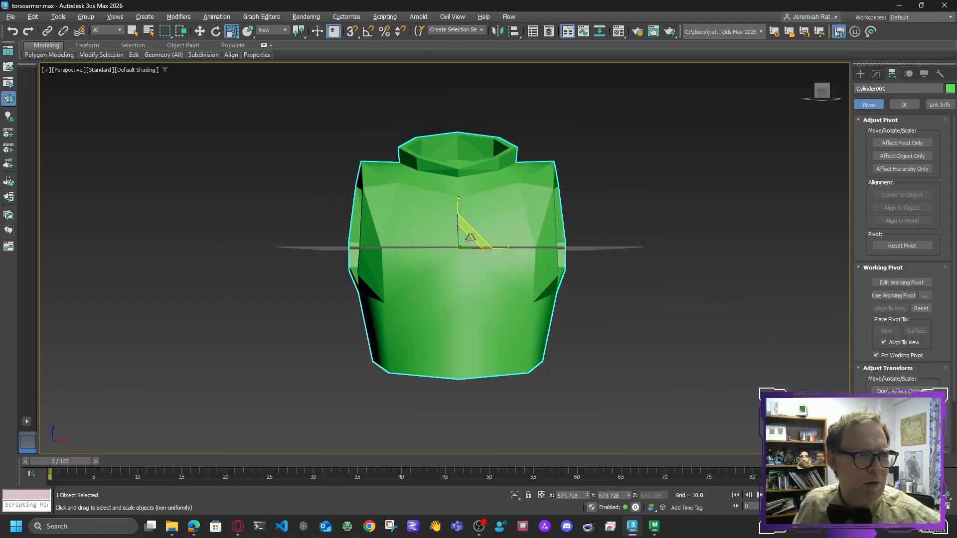
{"action": "left_click_drag", "start_coordinate": [455, 206], "coordinate": [563, 207]}
{"action": "left_click", "coordinate": [834, 88]}
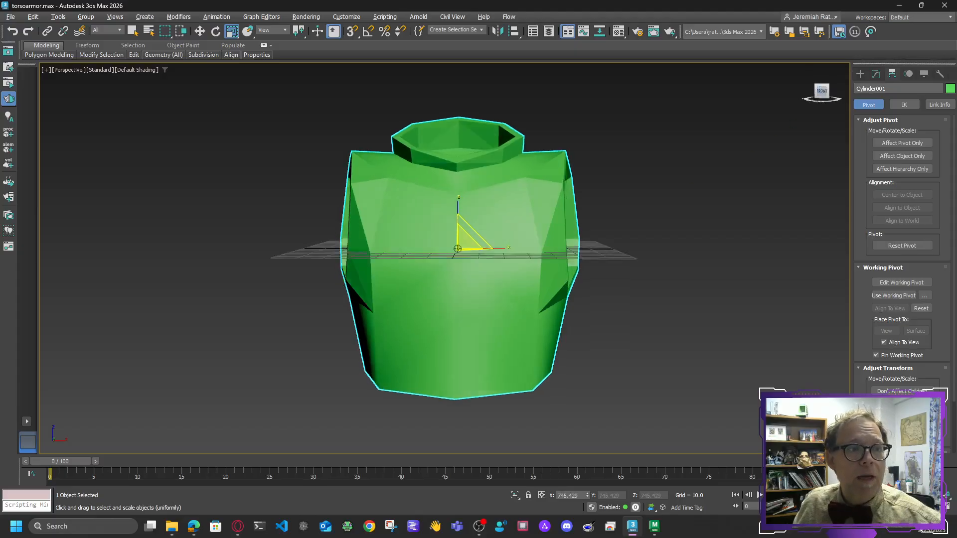
{"action": "left_click", "coordinate": [199, 31]}
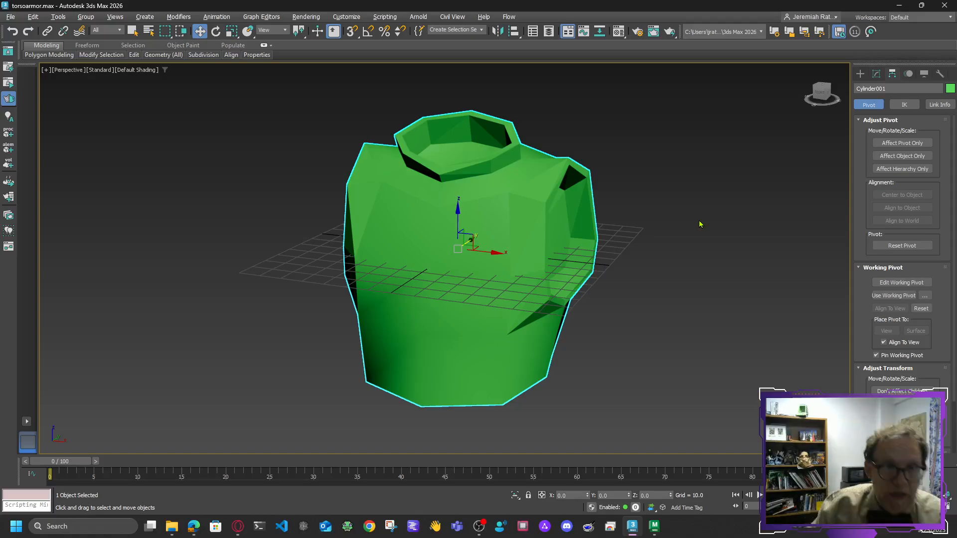
- Apply Reset XForm to the scaled armor and convert it back to an Editable Poly
{"action": "left_click", "coordinate": [940, 73]}
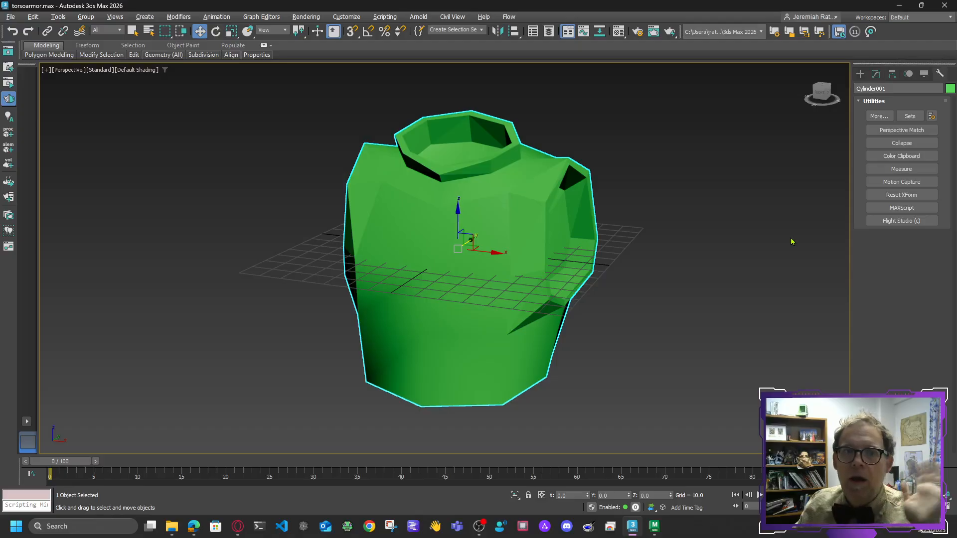
{"action": "left_click", "coordinate": [899, 198]}
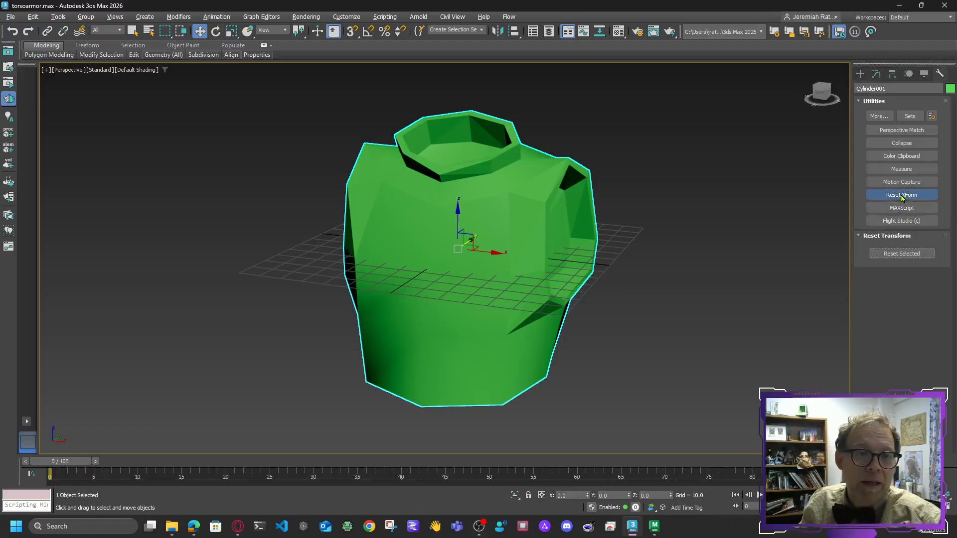
{"action": "left_click", "coordinate": [901, 254]}
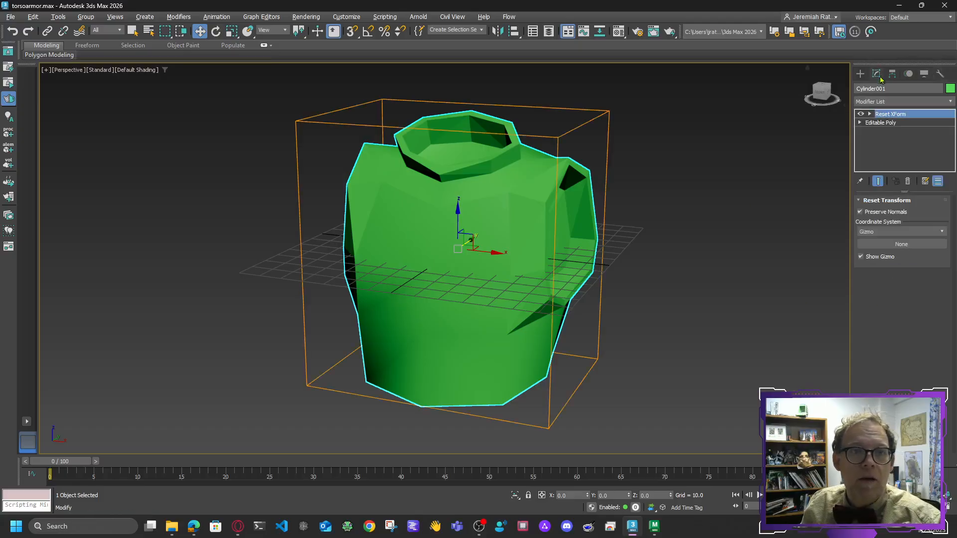
{"action": "right_click", "coordinate": [456, 294]}
{"action": "mouse_move", "coordinate": [491, 420]}
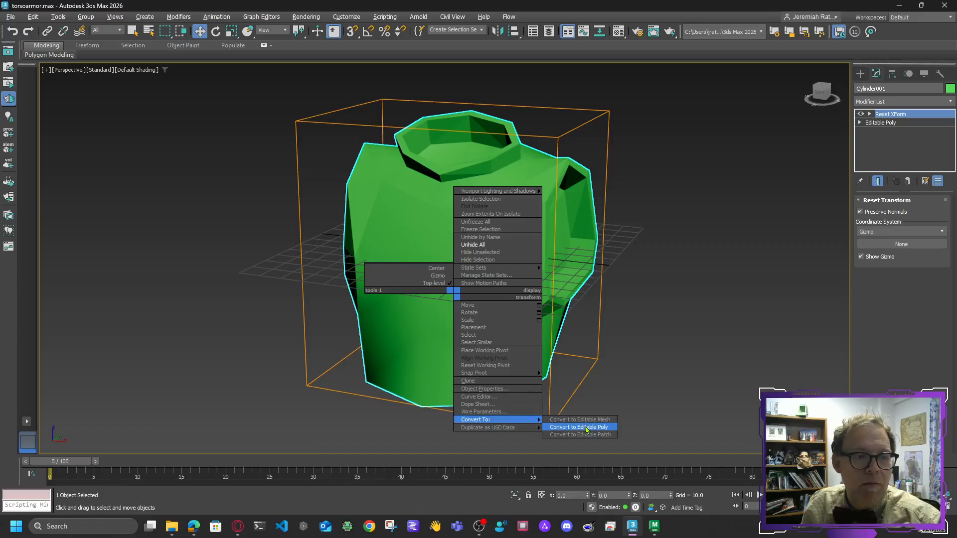
{"action": "left_click", "coordinate": [586, 428]}
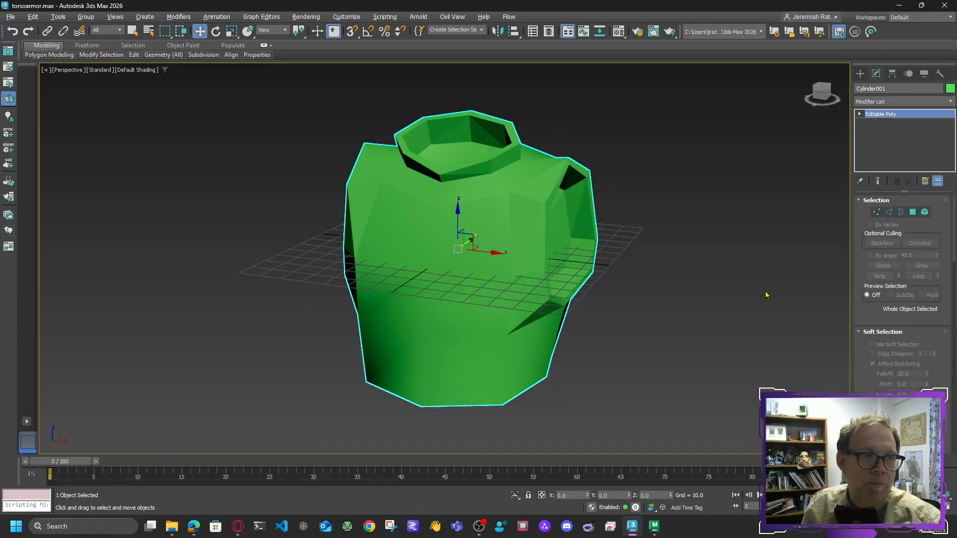
- Face the armor from the front and send it to Mudbox as a new scene
{"action": "mouse_move", "coordinate": [826, 97]}
{"action": "left_mouse_down"}
{"action": "mouse_move", "coordinate": [794, 94]}
{"action": "mouse_move", "coordinate": [824, 95]}
{"action": "left_mouse_up"}
{"action": "mouse_move", "coordinate": [457, 249]}
{"action": "middle_mouse_down", "text": "alt"}
{"action": "mouse_move", "coordinate": [500, 248]}
{"action": "mouse_move", "coordinate": [457, 249]}
{"action": "middle_mouse_up", "text": "alt"}
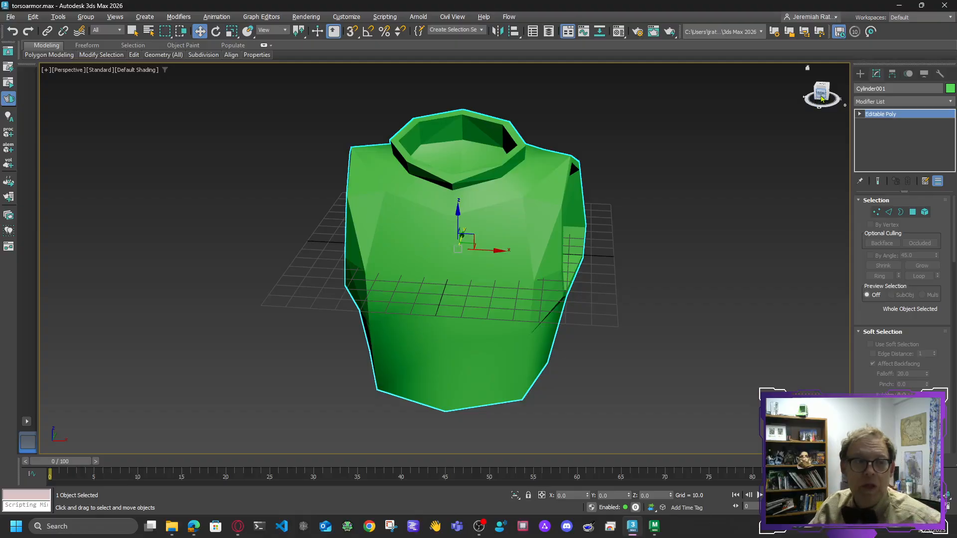
{"action": "middle_click_drag", "start_coordinate": [457, 249], "coordinate": [458, 249], "text": "alt"}
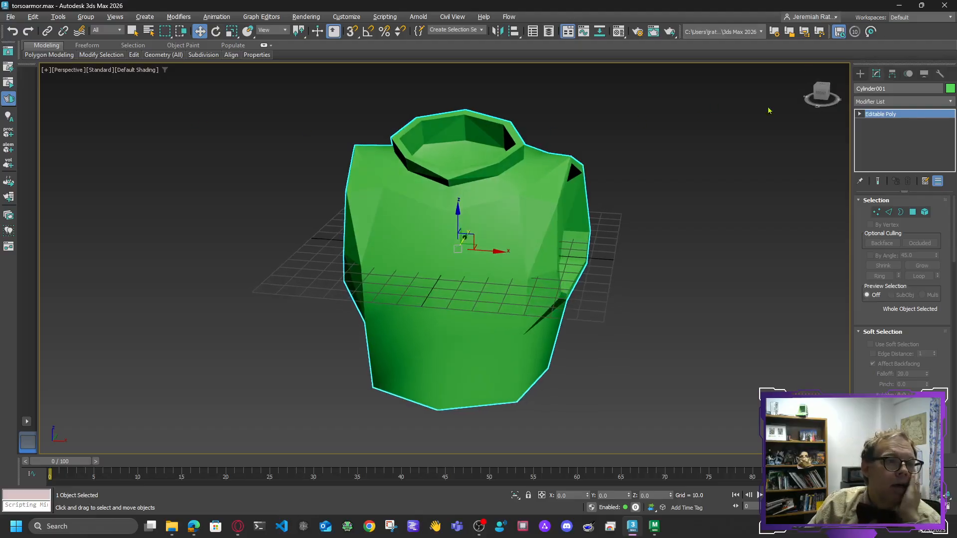
{"action": "left_click", "coordinate": [821, 94]}
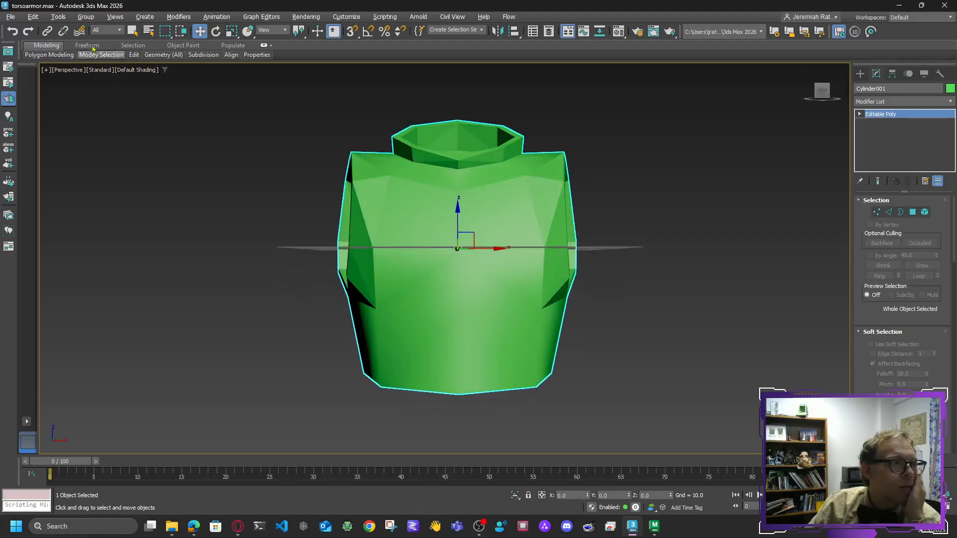
{"action": "left_click", "coordinate": [11, 18]}
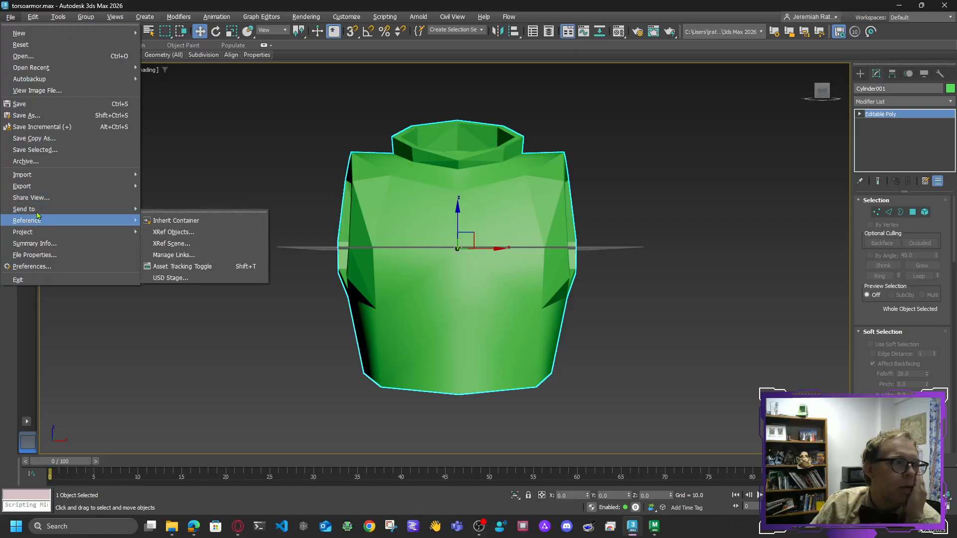
{"action": "mouse_move", "coordinate": [38, 210]}
{"action": "mouse_move", "coordinate": [194, 232]}
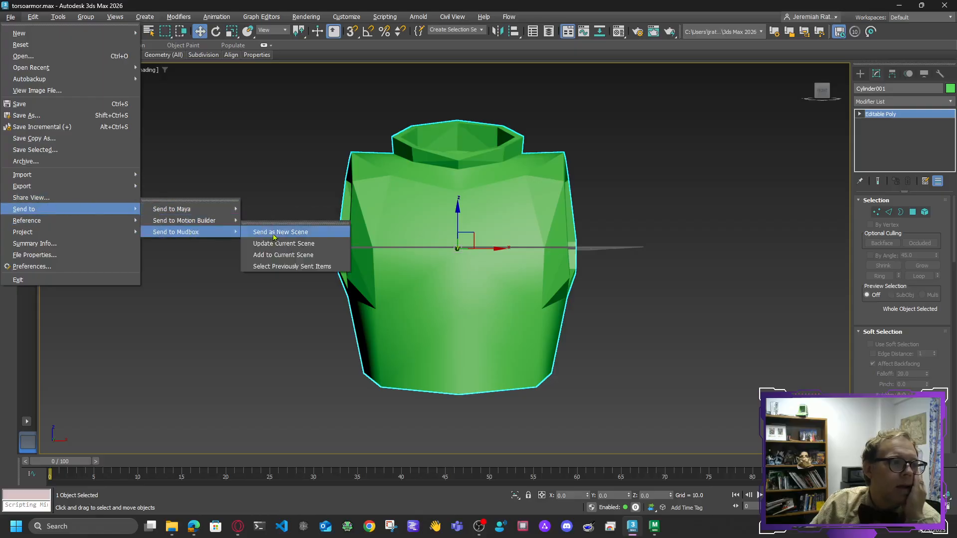
{"action": "left_click", "coordinate": [301, 238]}
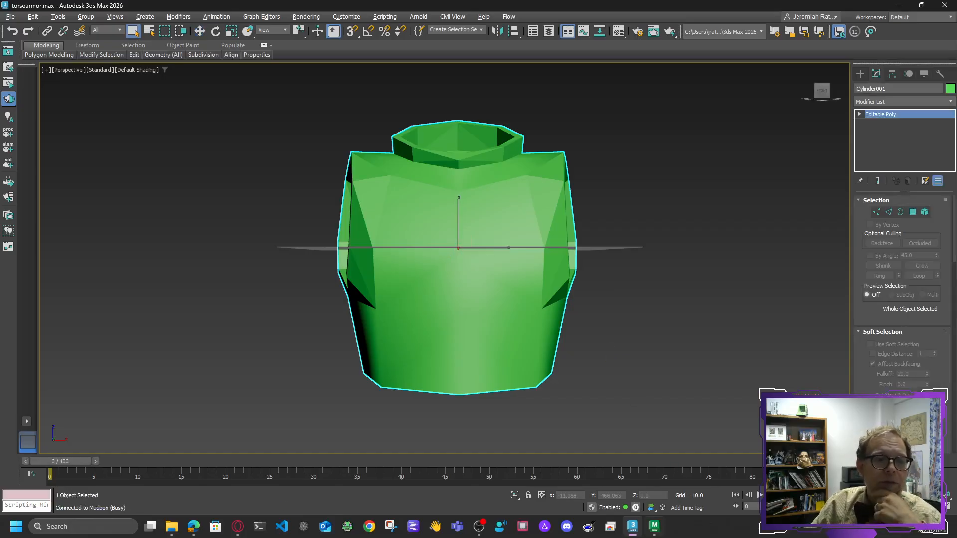
- Switch to Mudbox, discard the old scene's changes, and keep all meshes despite the detected import problems
{"action": "left_click", "coordinate": [655, 526]}
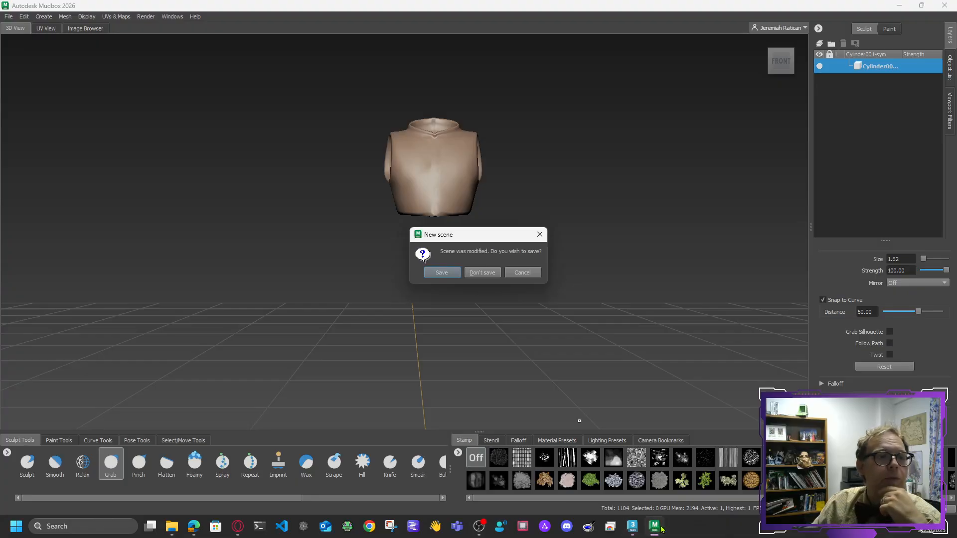
{"action": "left_click", "coordinate": [492, 274]}
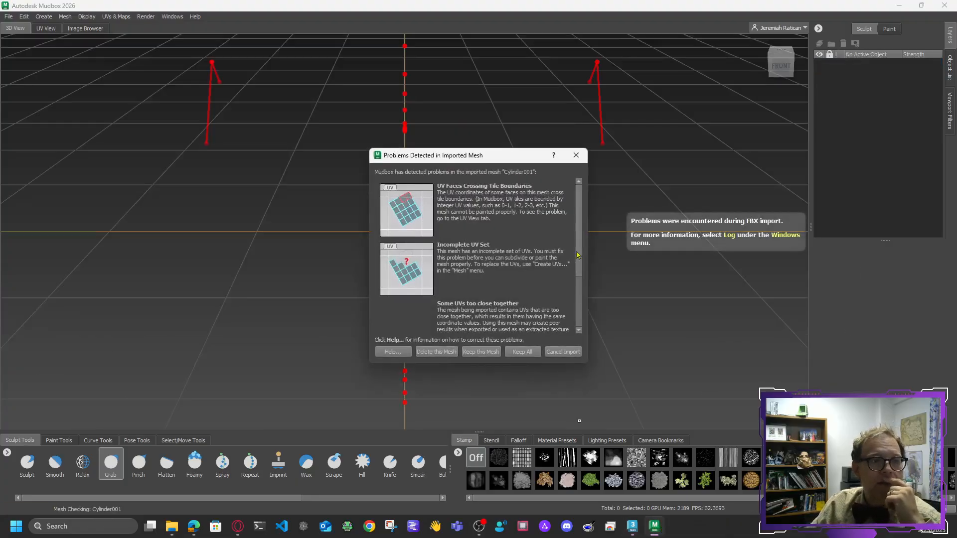
{"action": "left_click_drag", "start_coordinate": [578, 255], "coordinate": [572, 328]}
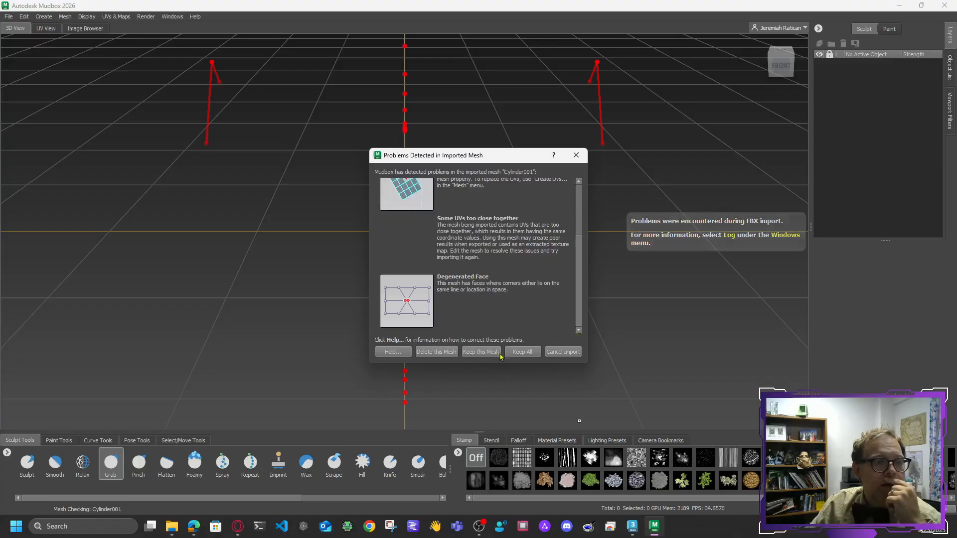
{"action": "left_click", "coordinate": [521, 352]}
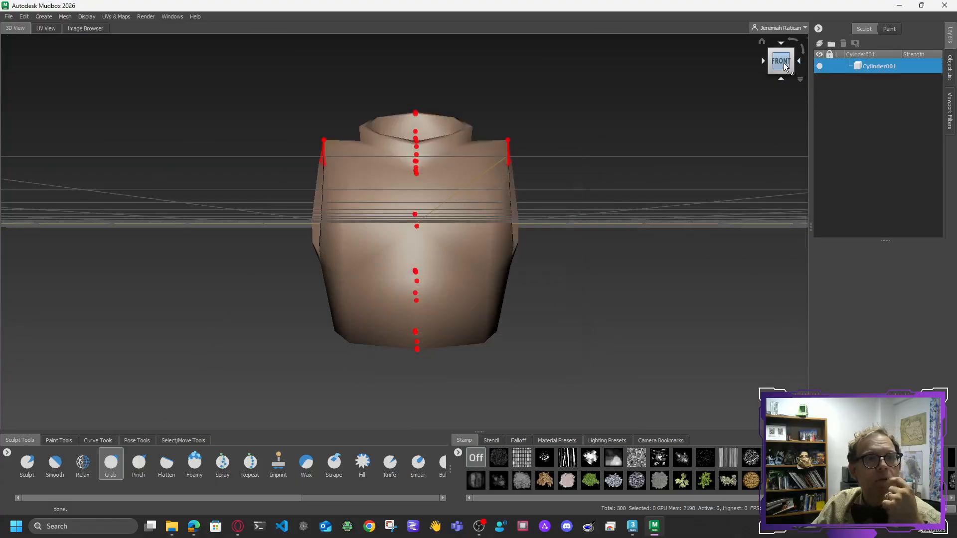
- Make the imported armor mesh symmetrical by mirroring left to right in X, with Y and Z symmetry off
{"action": "mouse_move", "coordinate": [785, 65]}
{"action": "left_mouse_down"}
{"action": "mouse_move", "coordinate": [700, 72]}
{"action": "mouse_move", "coordinate": [784, 79]}
{"action": "left_mouse_up"}
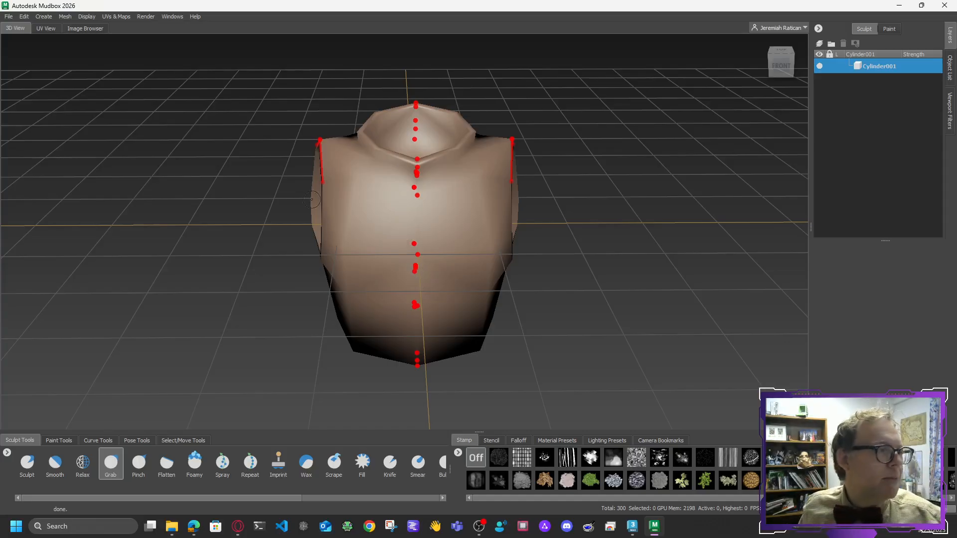
{"action": "left_click", "coordinate": [64, 17]}
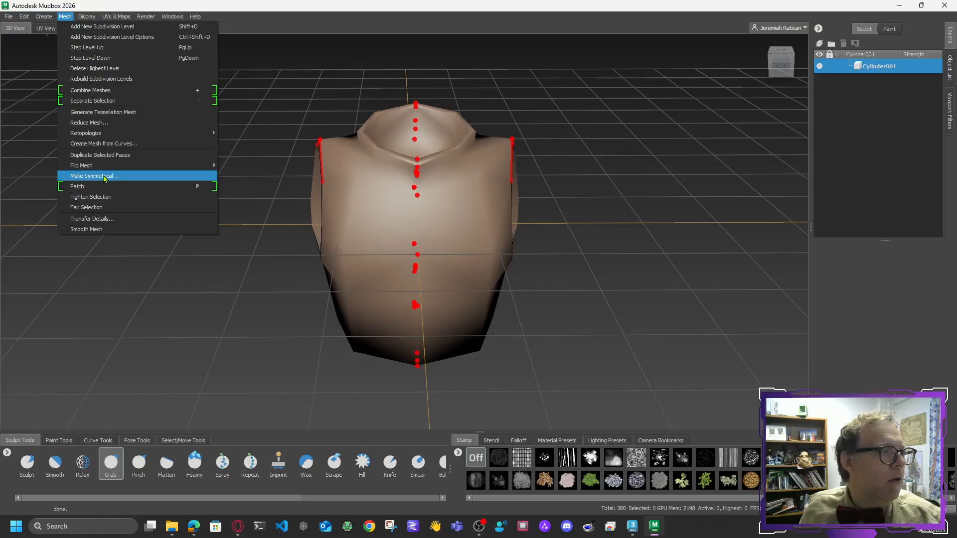
{"action": "left_click", "coordinate": [161, 179]}
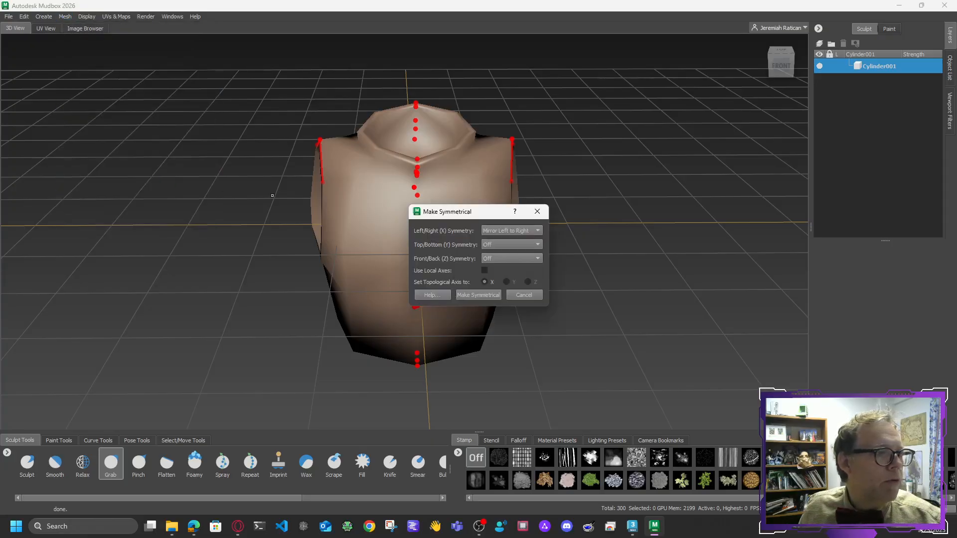
{"action": "left_click", "coordinate": [477, 295]}
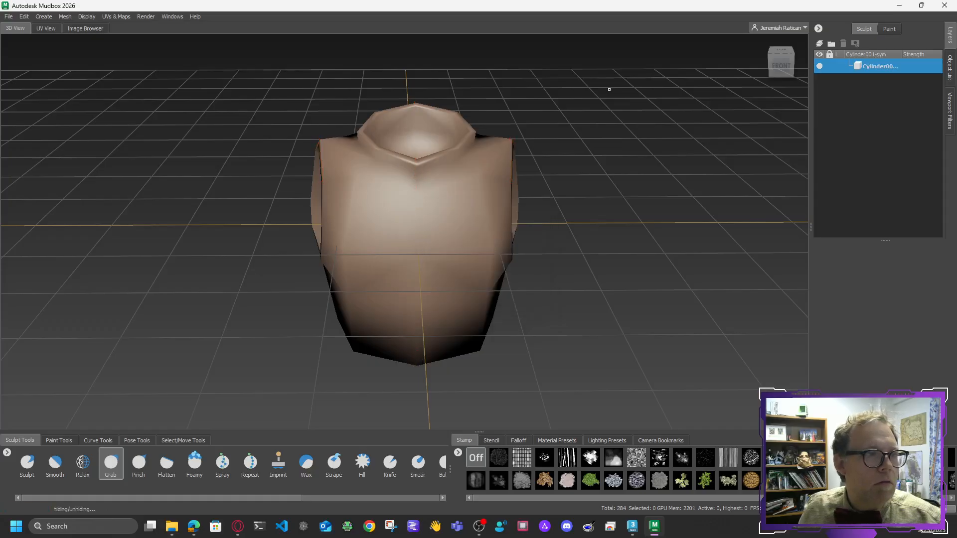
- Inspect the symmetrical armor's shape from slightly different front angles and distances
{"action": "left_click_drag", "start_coordinate": [783, 69], "coordinate": [747, 55]}
{"action": "left_click", "coordinate": [773, 70]}
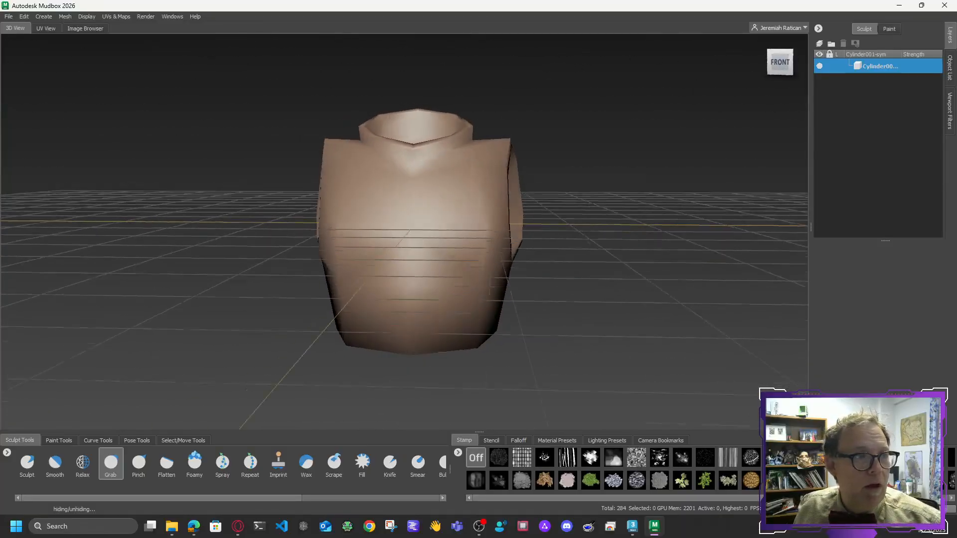
{"action": "scroll", "coordinate": [517, 208], "scroll_direction": "down", "scroll_amount": 3}
{"action": "scroll", "coordinate": [511, 211], "scroll_direction": "up", "scroll_amount": 12}
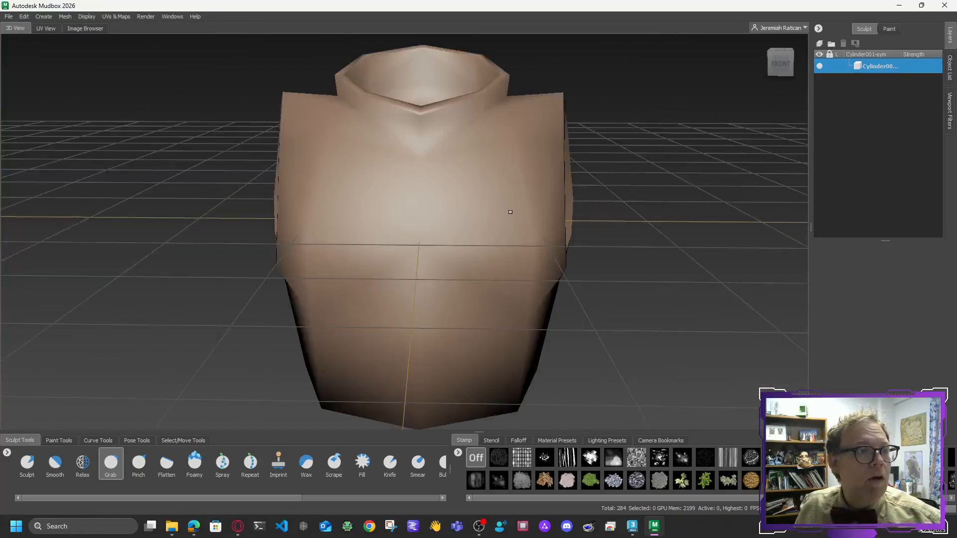
{"action": "scroll", "coordinate": [461, 214], "scroll_direction": "down", "scroll_amount": 10}
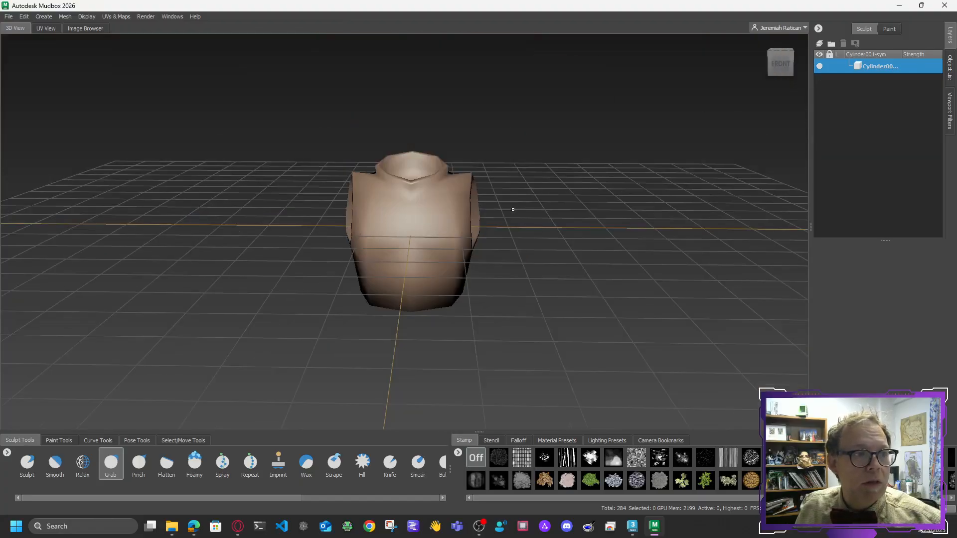
{"action": "scroll", "coordinate": [556, 224], "scroll_direction": "up", "scroll_amount": 4}
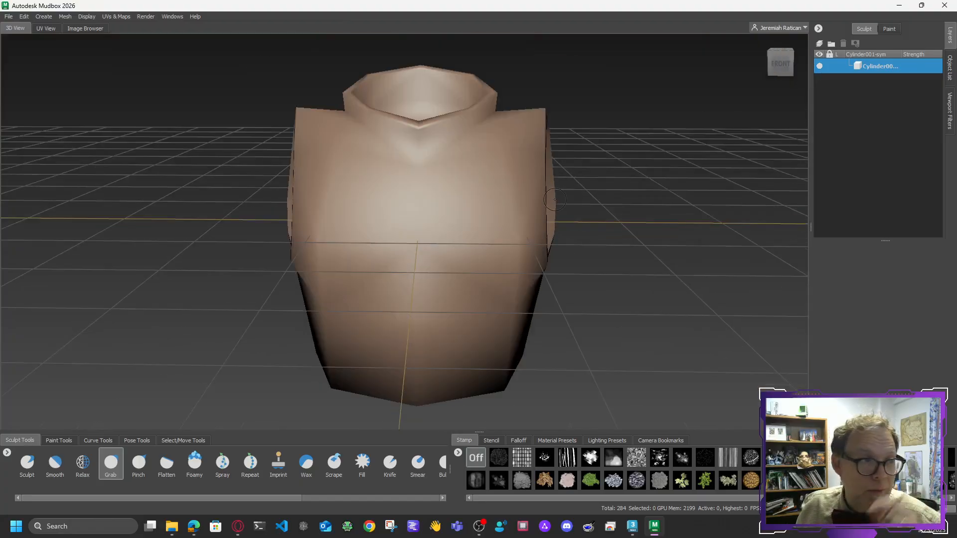
{"action": "mouse_move", "coordinate": [776, 70]}
{"action": "left_mouse_down"}
{"action": "mouse_move", "coordinate": [572, 79]}
{"action": "mouse_move", "coordinate": [711, 79]}
{"action": "mouse_move", "coordinate": [761, 65]}
{"action": "left_mouse_up"}
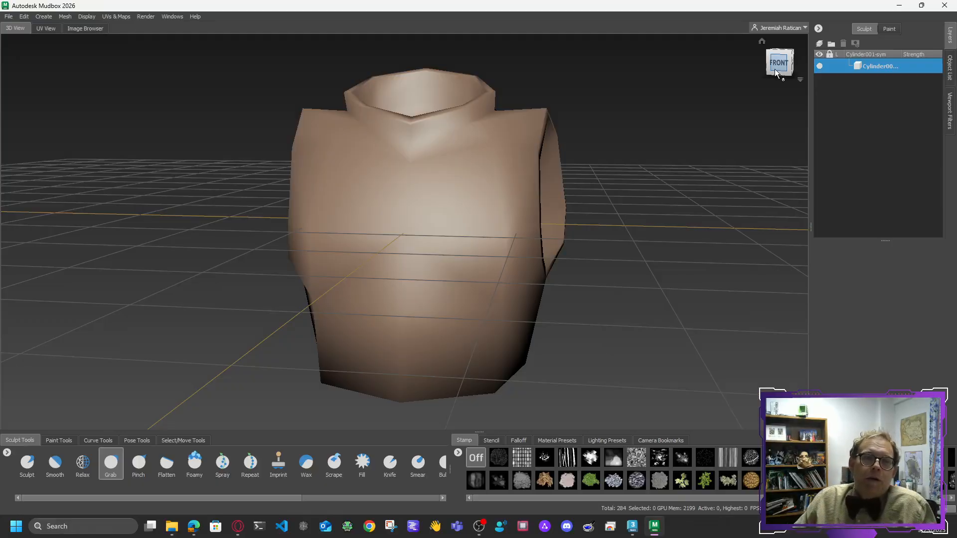
{"action": "left_click_drag", "start_coordinate": [774, 69], "coordinate": [739, 68]}
{"action": "left_click", "coordinate": [774, 62]}
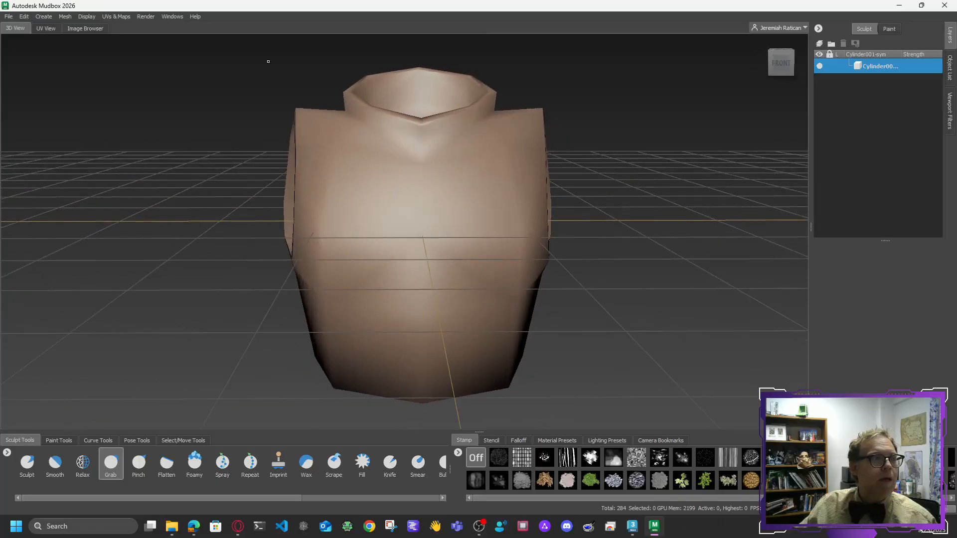
- Add a new subdivision level to the symmetrical armor mesh
{"action": "left_click", "coordinate": [67, 18]}
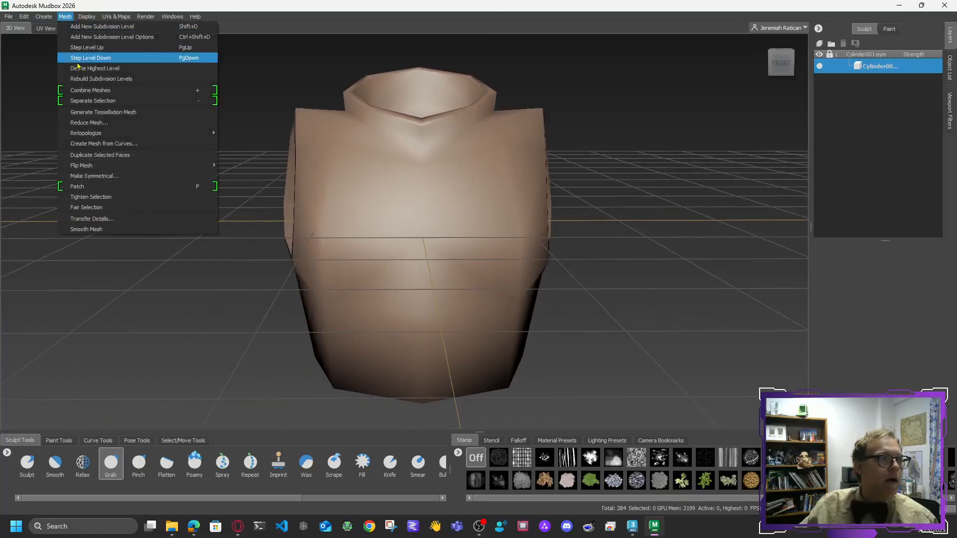
{"action": "left_click", "coordinate": [116, 28]}
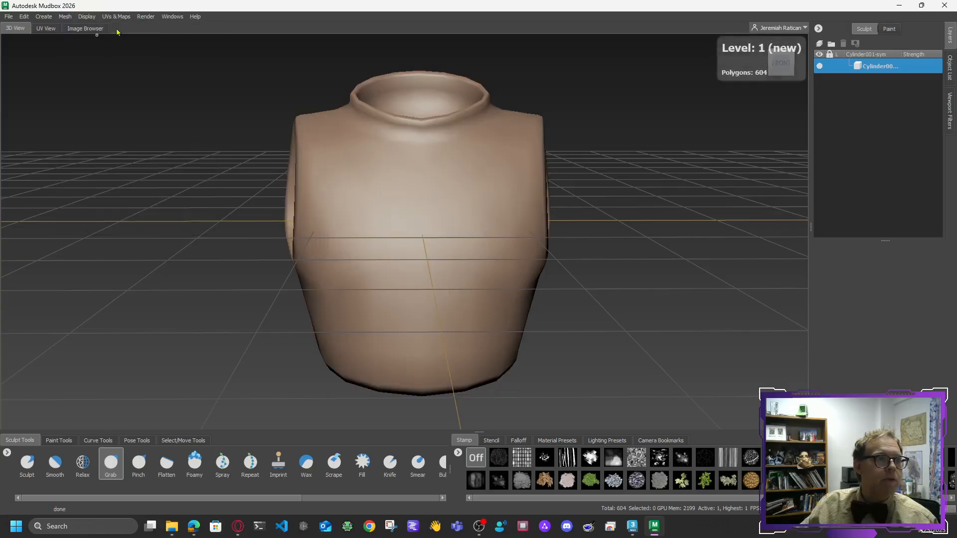
{"action": "mouse_move", "coordinate": [784, 69]}
{"action": "left_mouse_down"}
{"action": "mouse_move", "coordinate": [653, 81]}
{"action": "mouse_move", "coordinate": [546, 67]}
{"action": "mouse_move", "coordinate": [701, 61]}
{"action": "mouse_move", "coordinate": [783, 71]}
{"action": "left_mouse_up"}
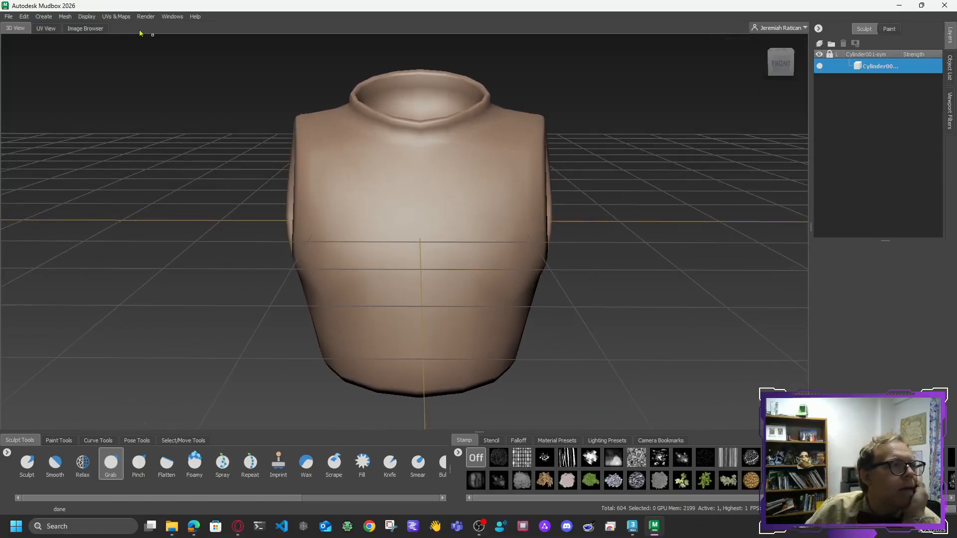
- Add another subdivision level to the torso armor mesh and view it from the front
{"action": "left_click", "coordinate": [66, 17]}
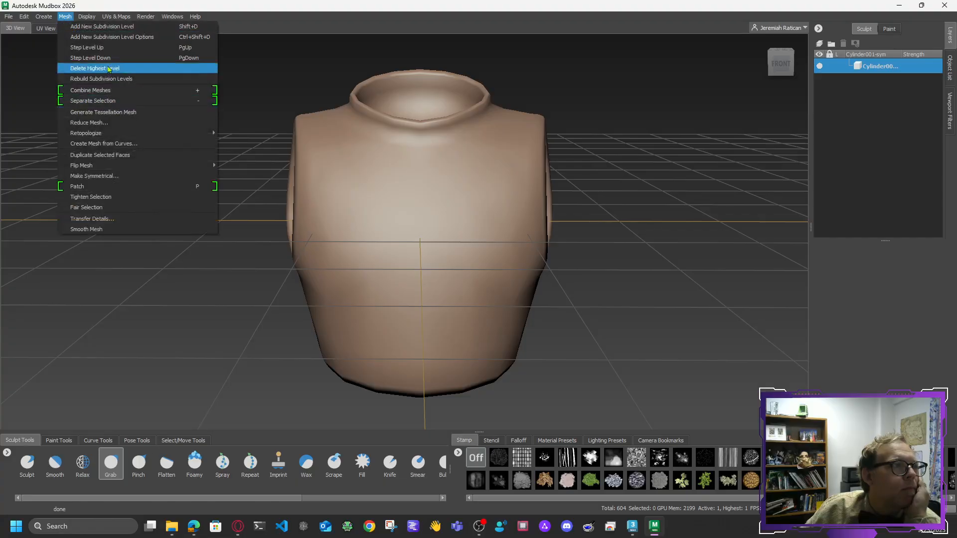
{"action": "left_click", "coordinate": [111, 27]}
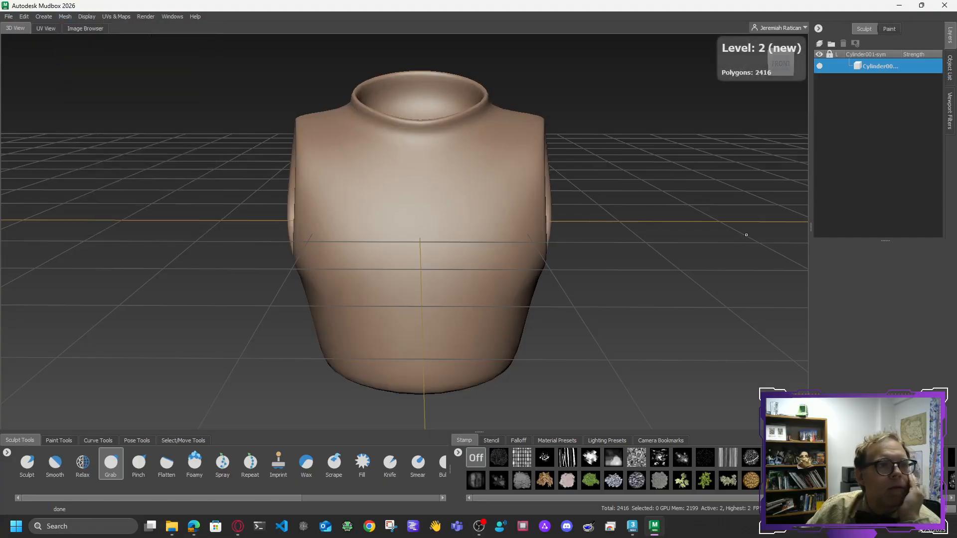
{"action": "left_click_drag", "start_coordinate": [788, 67], "coordinate": [749, 58]}
{"action": "left_click_drag", "start_coordinate": [424, 224], "coordinate": [489, 209], "text": "alt"}
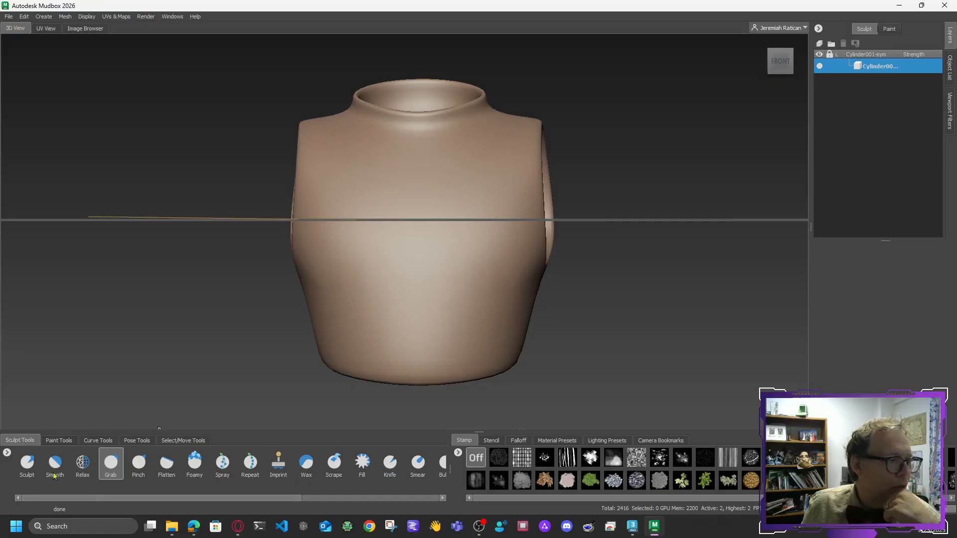
- Activate the Sculpt brush and set its mirroring to X
{"action": "left_click", "coordinate": [27, 463]}
{"action": "left_click", "coordinate": [786, 64]}
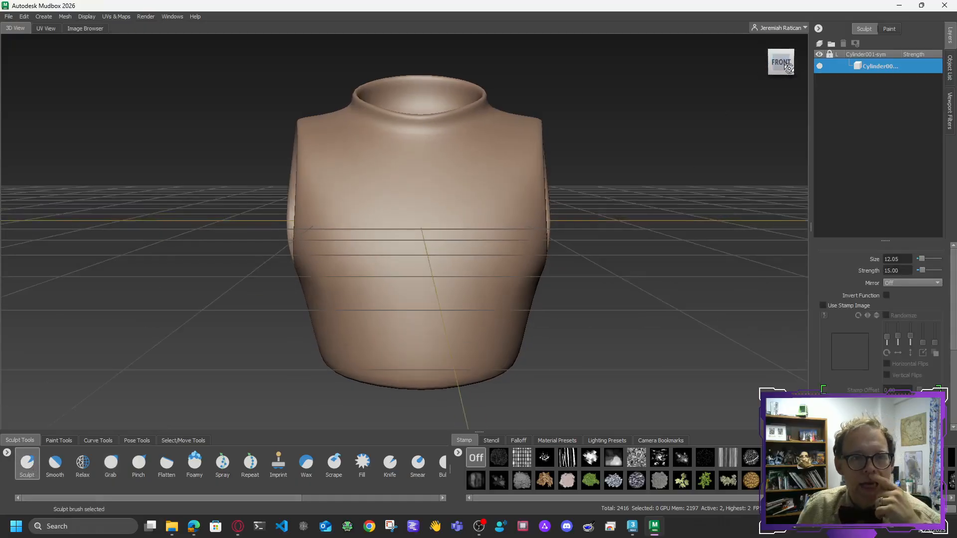
{"action": "left_click", "coordinate": [912, 283]}
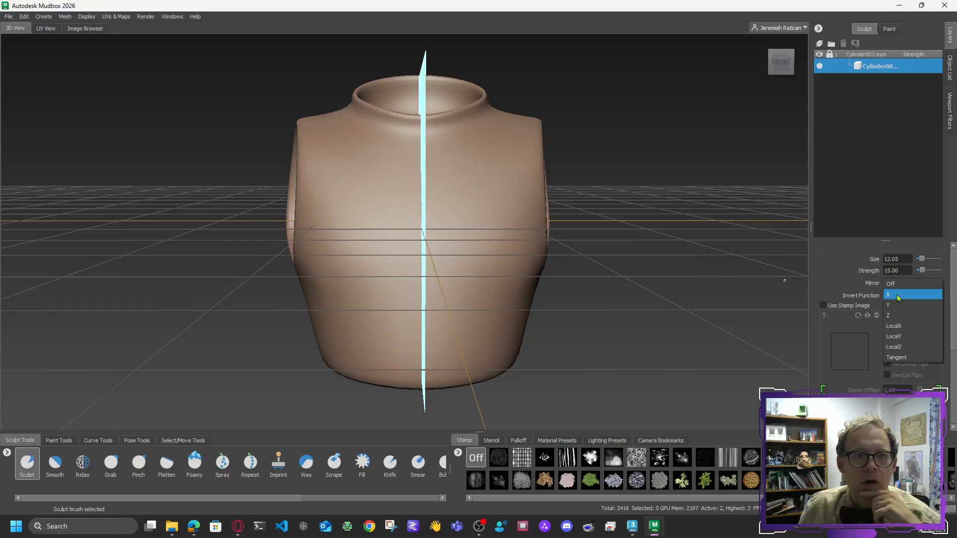
{"action": "left_click", "coordinate": [905, 291]}
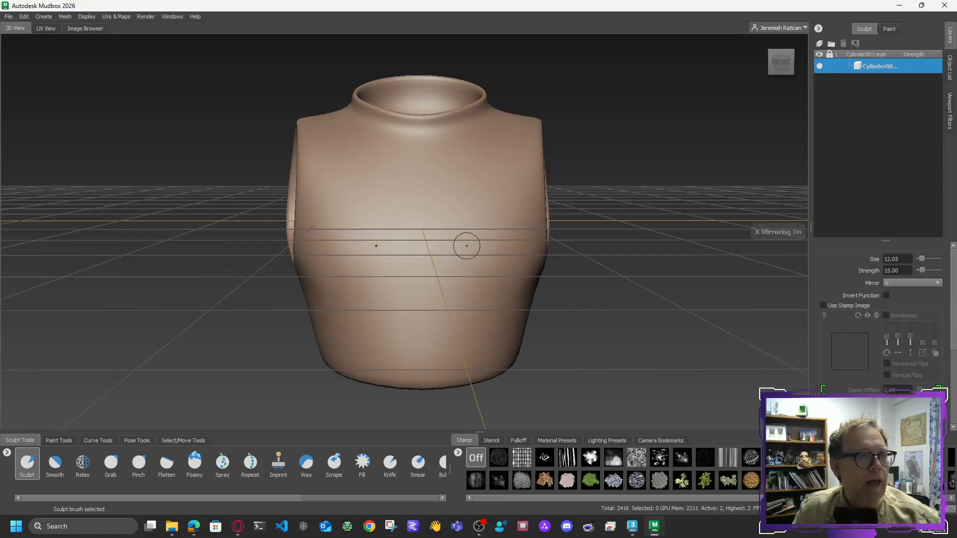
{"action": "left_click", "coordinate": [785, 67]}
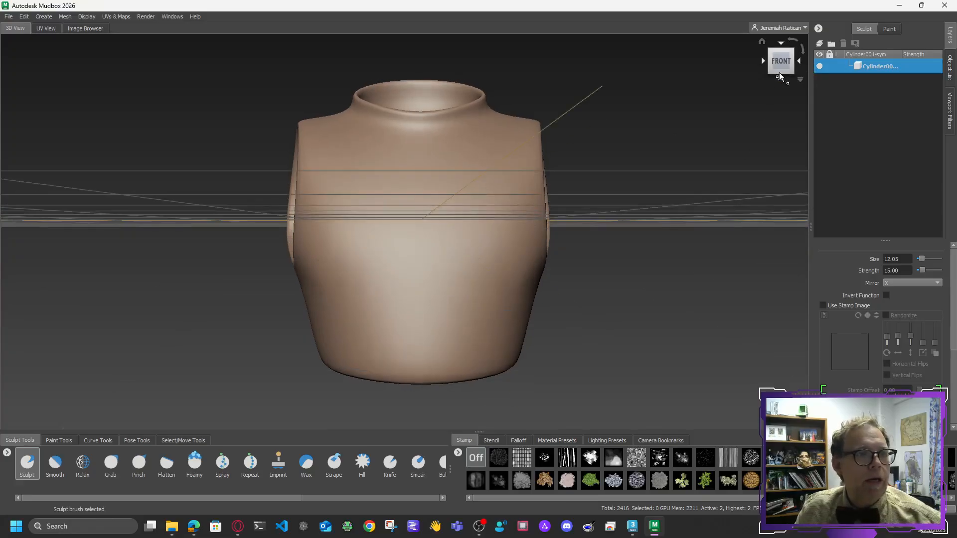
- Try sculpting a mirrored ridge across the armor's lower chest with the Sculpt brush
{"action": "scroll", "coordinate": [623, 257], "scroll_direction": "up", "scroll_amount": 3}
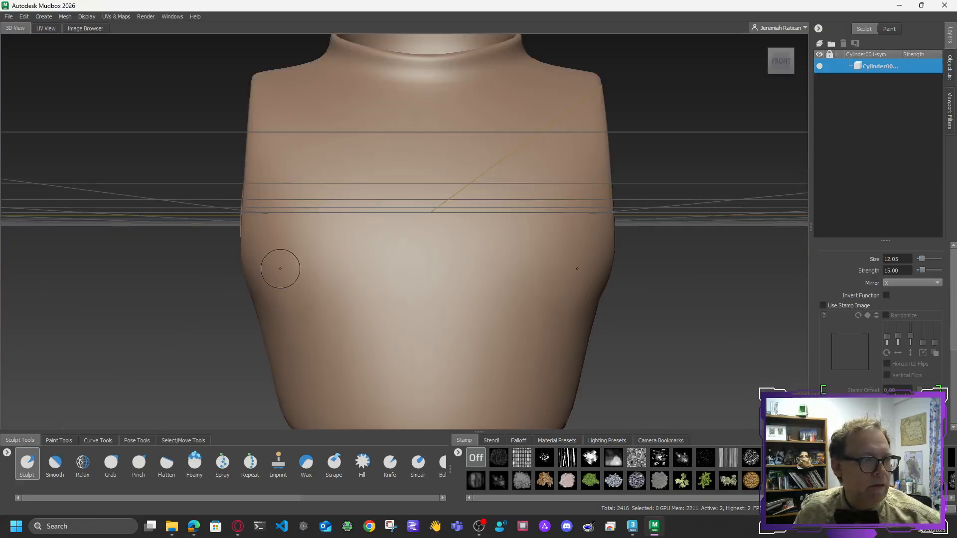
{"action": "mouse_move", "coordinate": [271, 267]}
{"action": "left_mouse_down"}
{"action": "mouse_move", "coordinate": [294, 288]}
{"action": "mouse_move", "coordinate": [407, 260]}
{"action": "mouse_move", "coordinate": [335, 282]}
{"action": "left_mouse_up"}
{"action": "left_click_drag", "start_coordinate": [781, 65], "coordinate": [758, 93]}
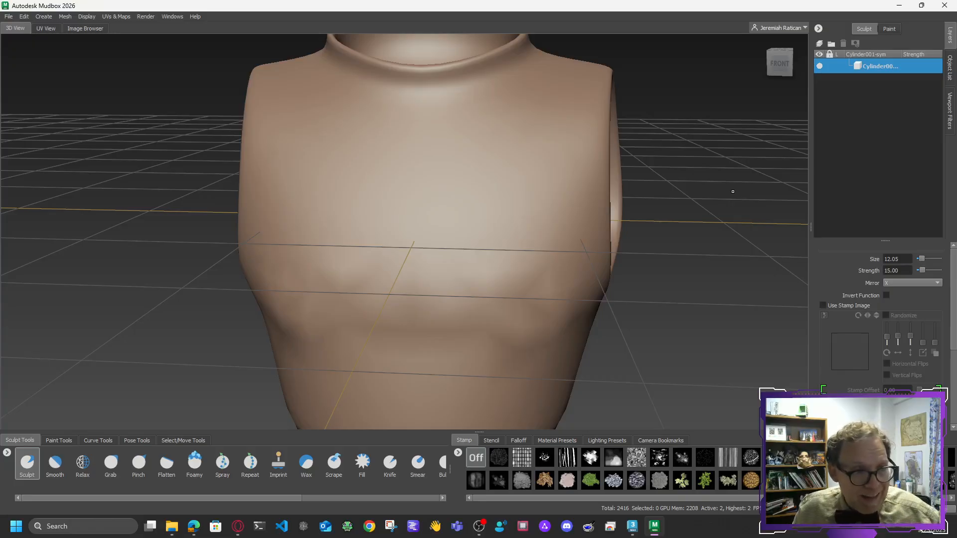
{"action": "mouse_move", "coordinate": [779, 62]}
{"action": "left_mouse_down"}
{"action": "mouse_move", "coordinate": [757, 74]}
{"action": "mouse_move", "coordinate": [781, 68]}
{"action": "left_mouse_up"}
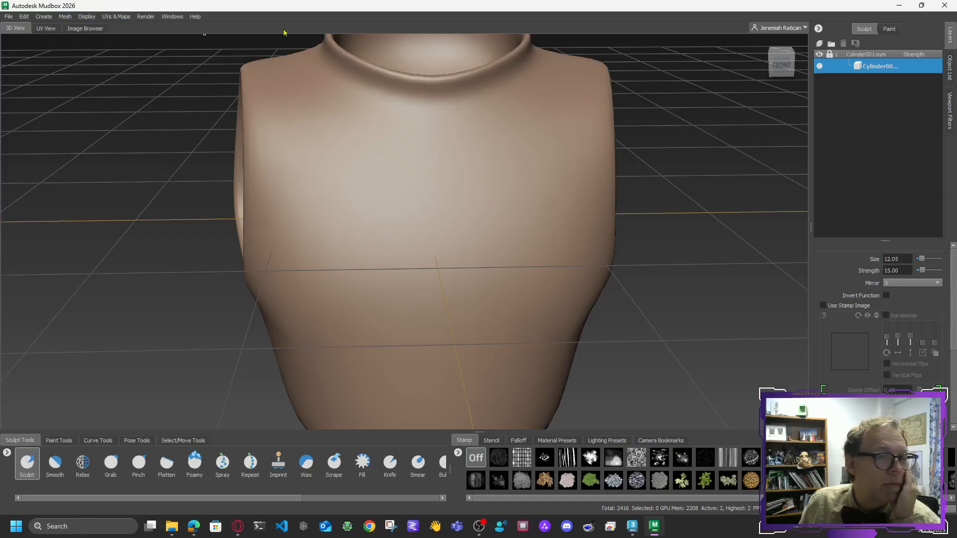
{"action": "left_click_drag", "start_coordinate": [776, 64], "coordinate": [737, 64]}
{"action": "left_click", "coordinate": [778, 64]}
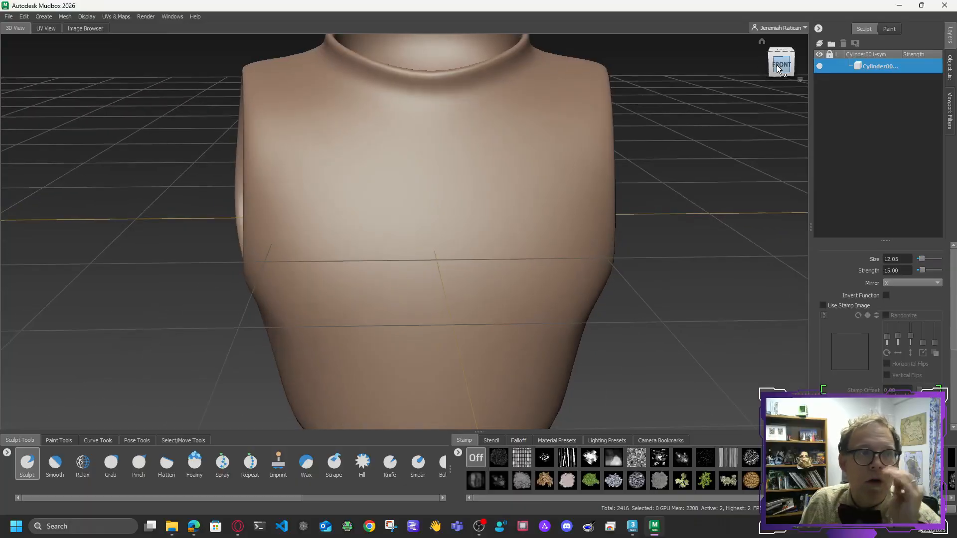
- Add a third subdivision level to the torso armor mesh
{"action": "left_click", "coordinate": [65, 16]}
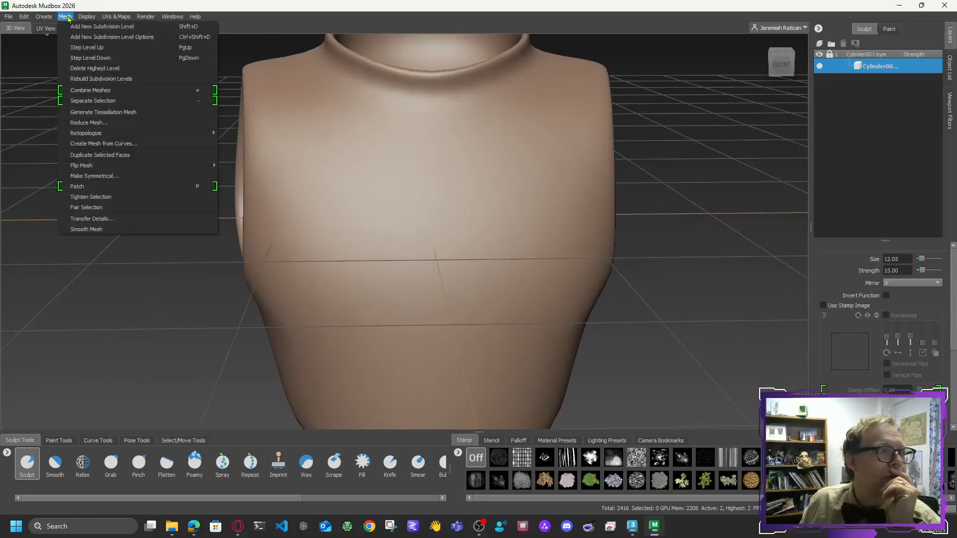
{"action": "mouse_move", "coordinate": [91, 134]}
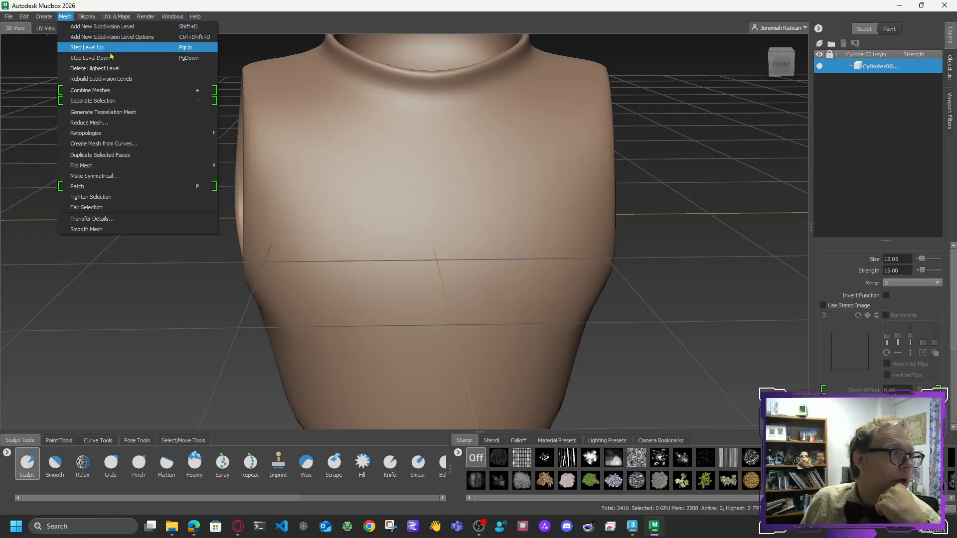
{"action": "left_click", "coordinate": [106, 27]}
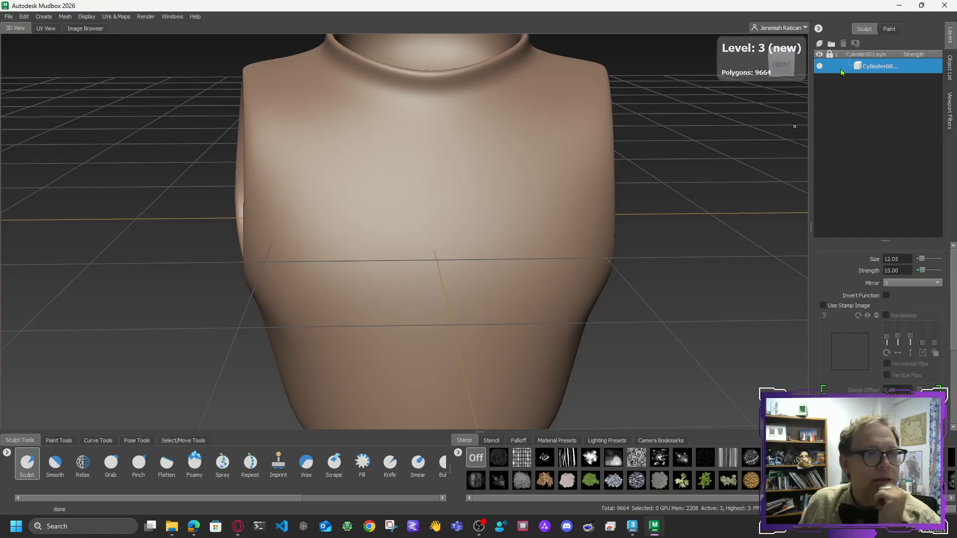
- Sculpt a mirrored, curved ridge along the lower edge of the chest, peaking at the center
{"action": "left_click", "coordinate": [781, 67]}
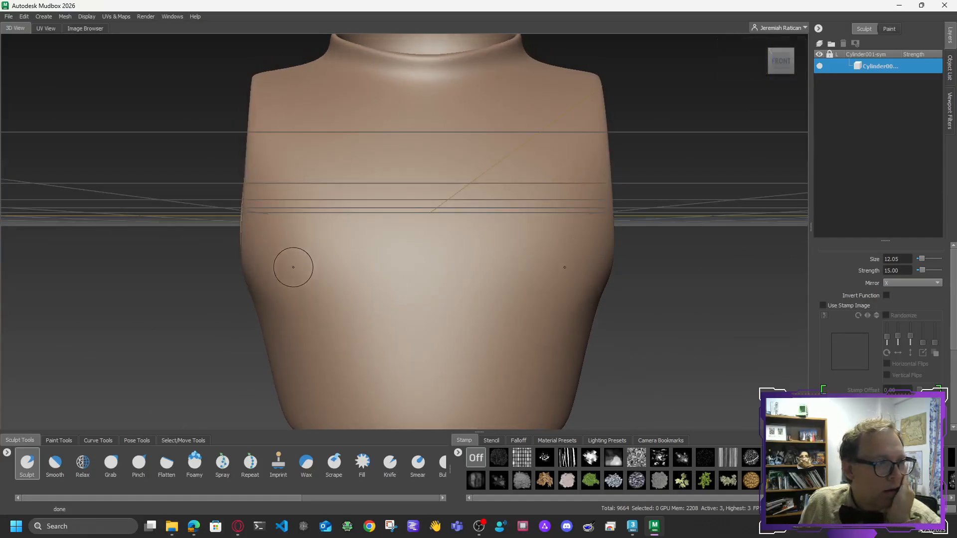
{"action": "mouse_move", "coordinate": [294, 266]}
{"action": "left_mouse_down"}
{"action": "mouse_move", "coordinate": [339, 279]}
{"action": "mouse_move", "coordinate": [436, 254]}
{"action": "mouse_move", "coordinate": [324, 291]}
{"action": "mouse_move", "coordinate": [294, 260]}
{"action": "left_mouse_up"}
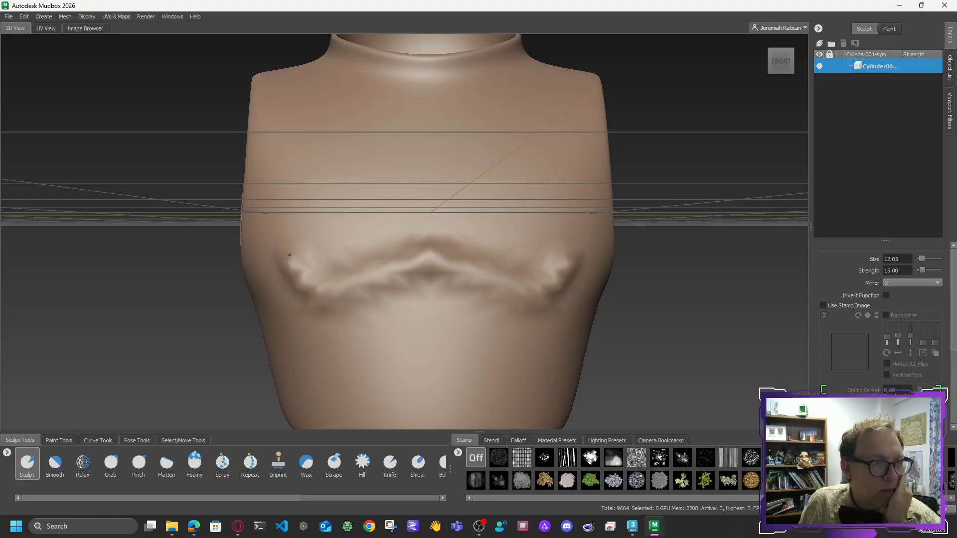
{"action": "left_click", "coordinate": [783, 64]}
{"action": "mouse_move", "coordinate": [784, 65]}
{"action": "left_mouse_down"}
{"action": "mouse_move", "coordinate": [687, 67]}
{"action": "mouse_move", "coordinate": [781, 75]}
{"action": "left_mouse_up"}
- Smooth the rough chest ridge from its center out to both sides
{"action": "mouse_move", "coordinate": [302, 268]}
{"action": "left_mouse_down", "text": "shift"}
{"action": "mouse_move", "coordinate": [288, 283]}
{"action": "mouse_move", "coordinate": [325, 286]}
{"action": "mouse_move", "coordinate": [372, 267]}
{"action": "mouse_move", "coordinate": [322, 277]}
{"action": "left_mouse_up", "text": "shift"}
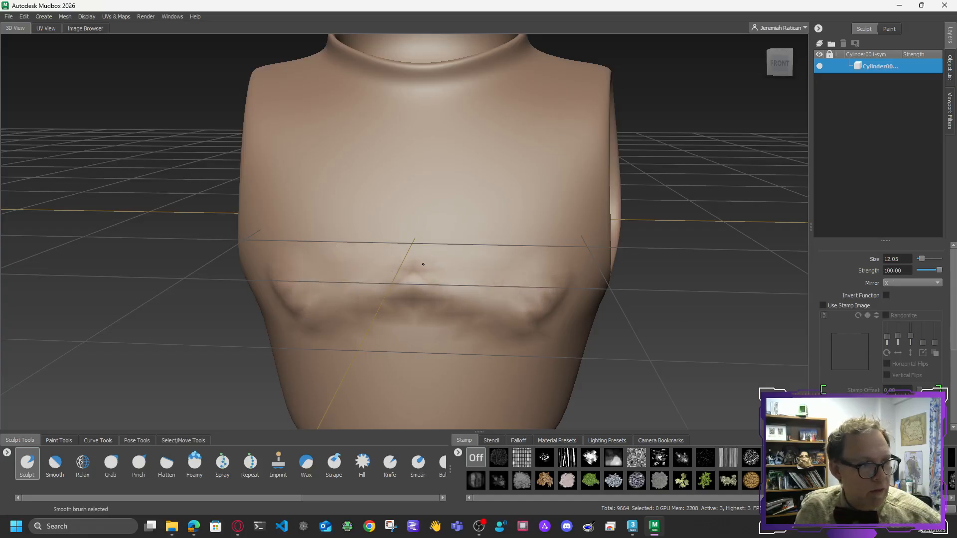
{"action": "left_click_drag", "start_coordinate": [397, 273], "coordinate": [440, 260], "text": "shift"}
{"action": "mouse_move", "coordinate": [781, 64]}
{"action": "left_mouse_down"}
{"action": "mouse_move", "coordinate": [722, 52]}
{"action": "mouse_move", "coordinate": [751, 99]}
{"action": "left_mouse_up"}
{"action": "key", "text": "shift"}
{"action": "mouse_move", "coordinate": [286, 244]}
{"action": "left_mouse_down"}
{"action": "mouse_move", "coordinate": [391, 281]}
{"action": "mouse_move", "coordinate": [343, 255]}
{"action": "mouse_move", "coordinate": [420, 252]}
{"action": "left_mouse_up"}
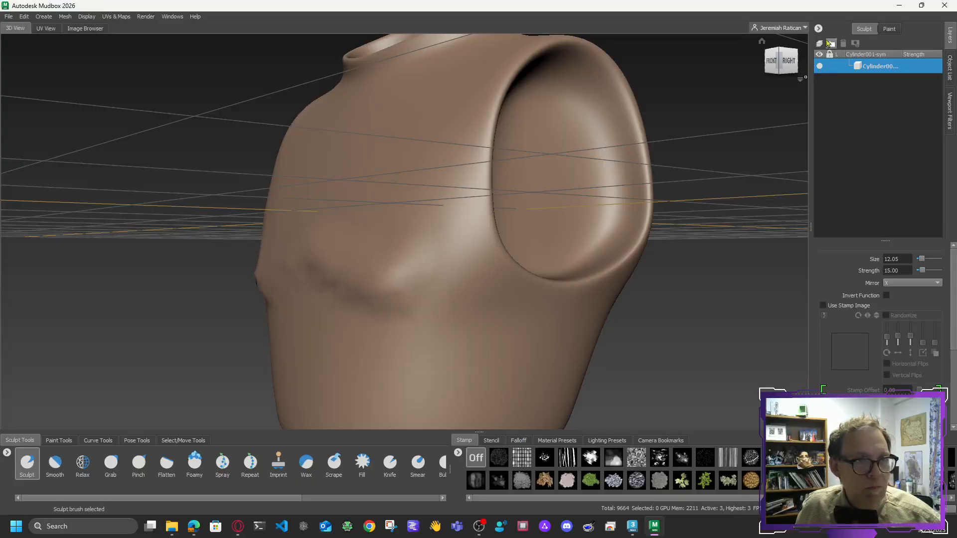
{"action": "left_click", "coordinate": [772, 61]}
- Add a fourth subdivision level to the armor and smooth the lower chest ridge
{"action": "left_click_drag", "start_coordinate": [438, 249], "coordinate": [409, 267], "text": "alt"}
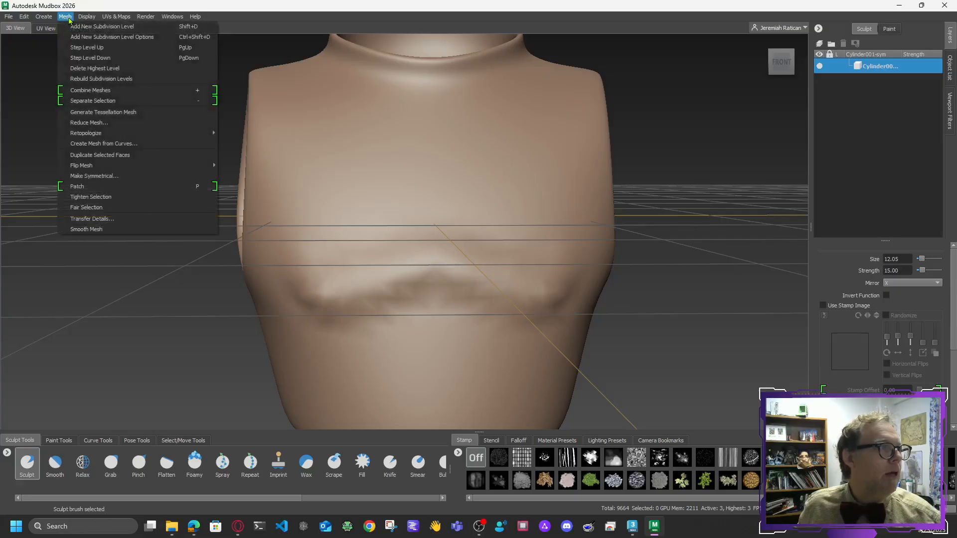
{"action": "left_click", "coordinate": [102, 26]}
{"action": "key", "text": "shift"}
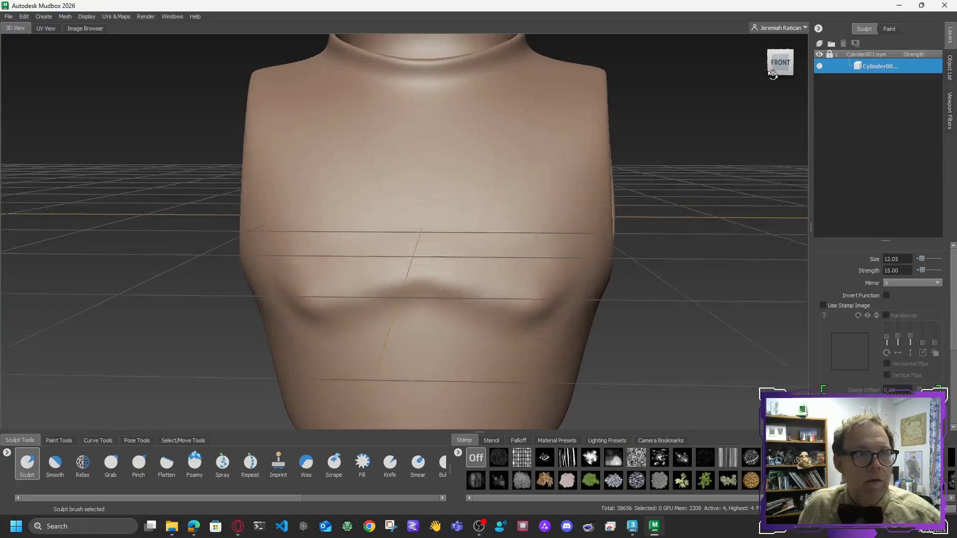
- Extend the lower chest ridge around the sides beneath the armholes and smooth its ends
{"action": "mouse_move", "coordinate": [779, 64]}
{"action": "left_mouse_down"}
{"action": "mouse_move", "coordinate": [703, 74]}
{"action": "mouse_move", "coordinate": [721, 85]}
{"action": "left_mouse_up"}
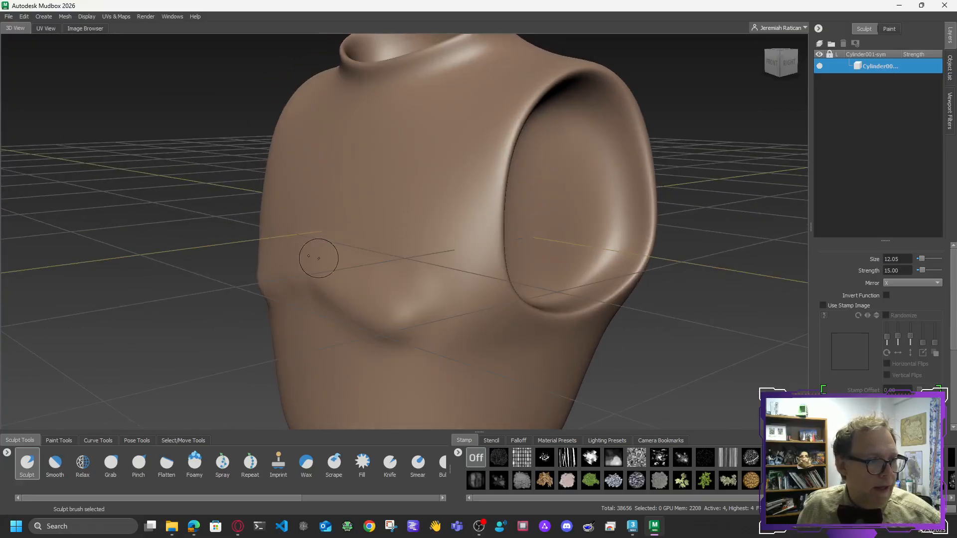
{"action": "key", "text": "shift"}
{"action": "mouse_move", "coordinate": [409, 302]}
{"action": "left_mouse_down"}
{"action": "mouse_move", "coordinate": [406, 332]}
{"action": "mouse_move", "coordinate": [444, 323]}
{"action": "mouse_move", "coordinate": [410, 319]}
{"action": "left_mouse_up"}
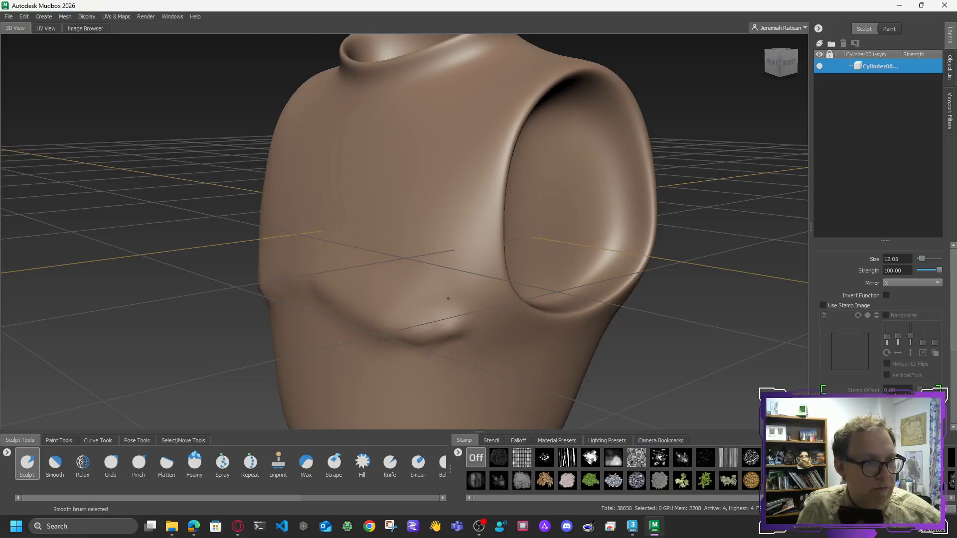
{"action": "left_click", "coordinate": [772, 63]}
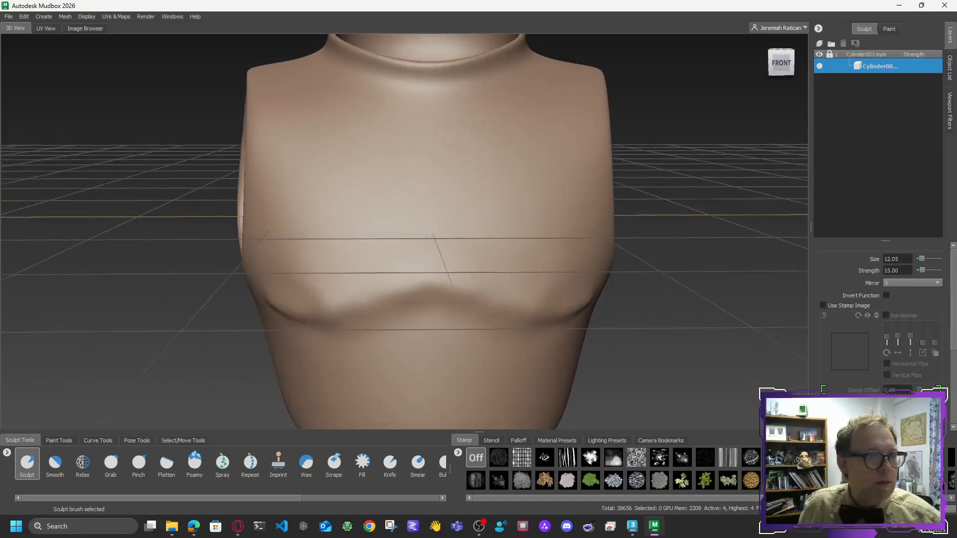
{"action": "key", "text": "shift"}
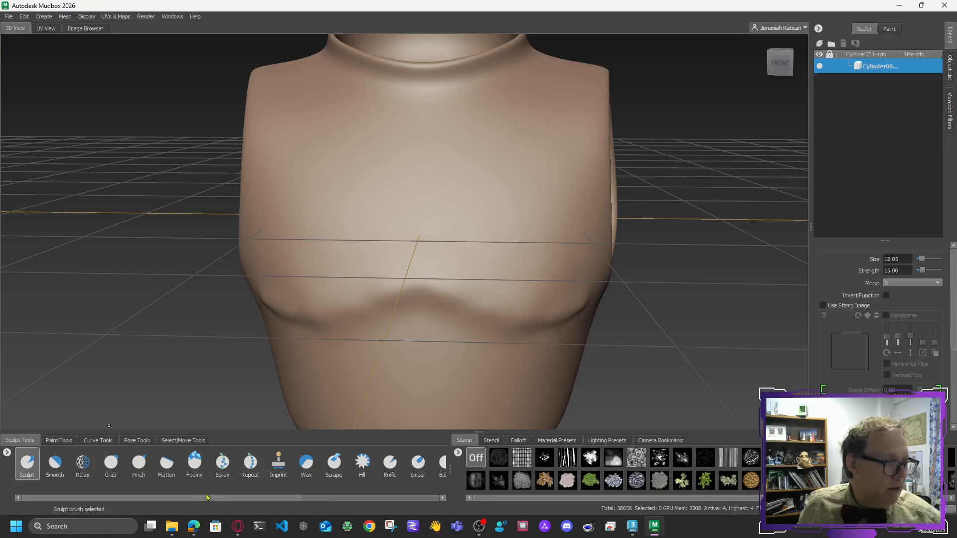
- Switch to the Pinch brush and tighten the mirrored ridge beneath the chest
{"action": "mouse_move", "coordinate": [260, 501]}
{"action": "left_mouse_down"}
{"action": "mouse_move", "coordinate": [358, 504]}
{"action": "mouse_move", "coordinate": [217, 500]}
{"action": "left_mouse_up"}
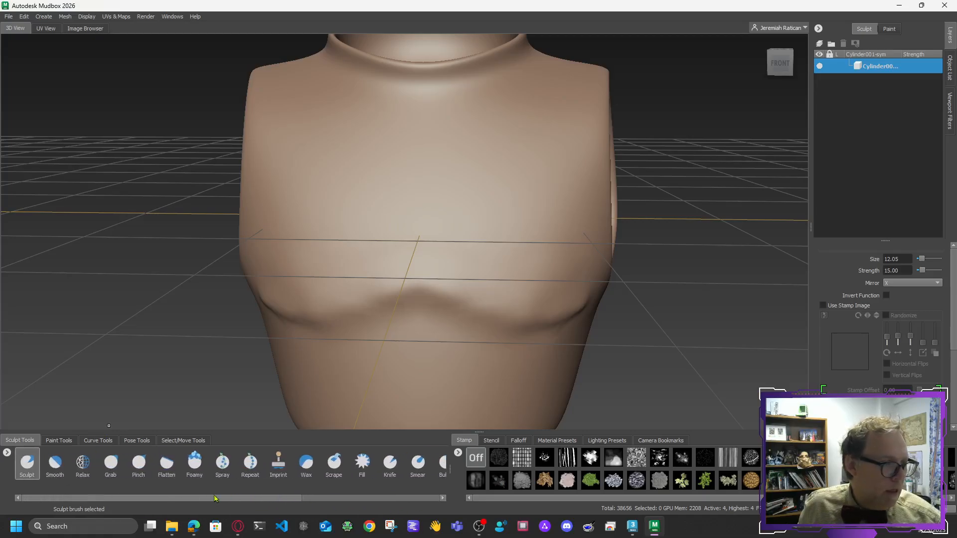
{"action": "left_click", "coordinate": [143, 471]}
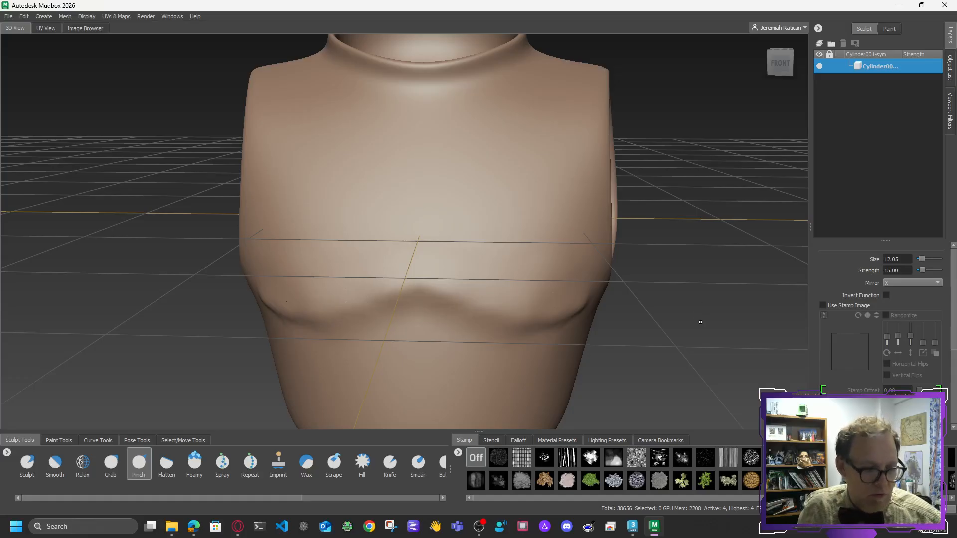
{"action": "mouse_move", "coordinate": [700, 321]}
{"action": "left_mouse_down", "text": "alt"}
{"action": "mouse_move", "coordinate": [643, 279]}
{"action": "mouse_move", "coordinate": [693, 277]}
{"action": "left_mouse_up", "text": "alt"}
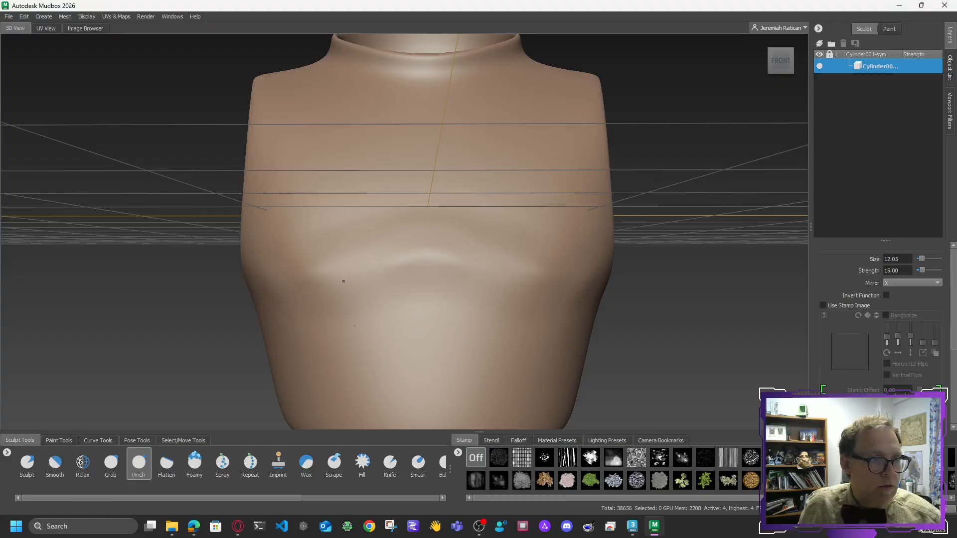
- Smooth the central part of the ridge under the chest into a softer transition
{"action": "key", "text": "shift"}
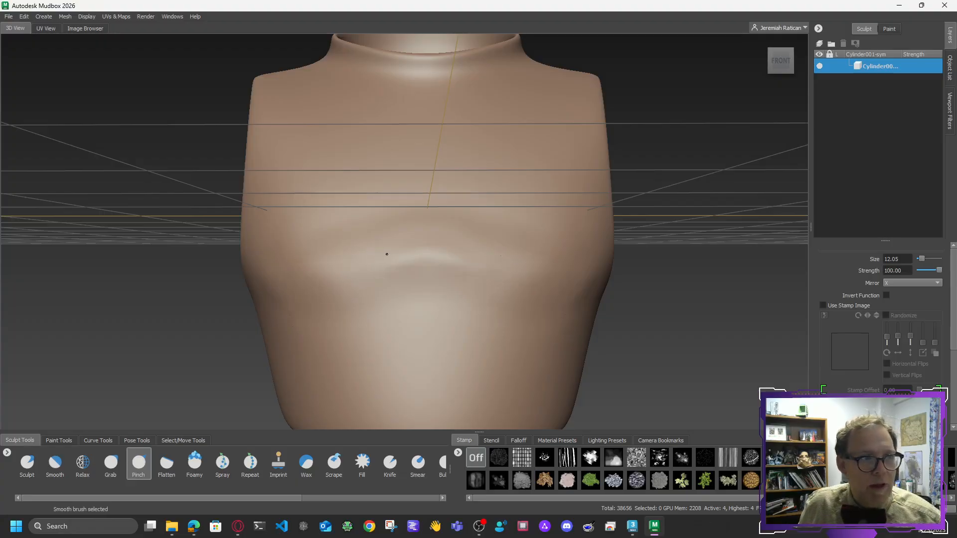
{"action": "mouse_move", "coordinate": [387, 254]}
{"action": "left_mouse_down", "text": "shift"}
{"action": "mouse_move", "coordinate": [463, 248]}
{"action": "mouse_move", "coordinate": [497, 220]}
{"action": "left_mouse_up", "text": "shift"}
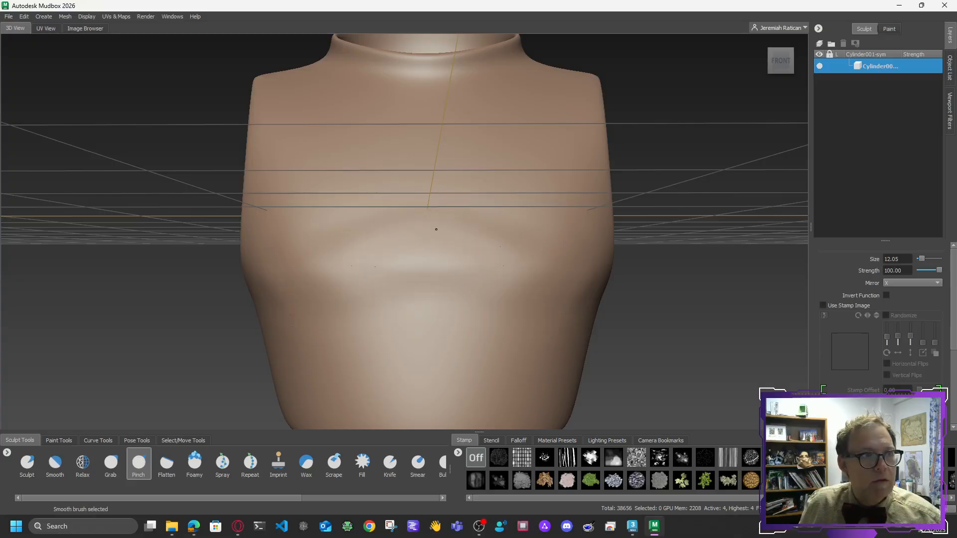
{"action": "mouse_move", "coordinate": [780, 59]}
{"action": "left_mouse_down"}
{"action": "mouse_move", "coordinate": [725, 62]}
{"action": "mouse_move", "coordinate": [773, 67]}
{"action": "left_mouse_up"}
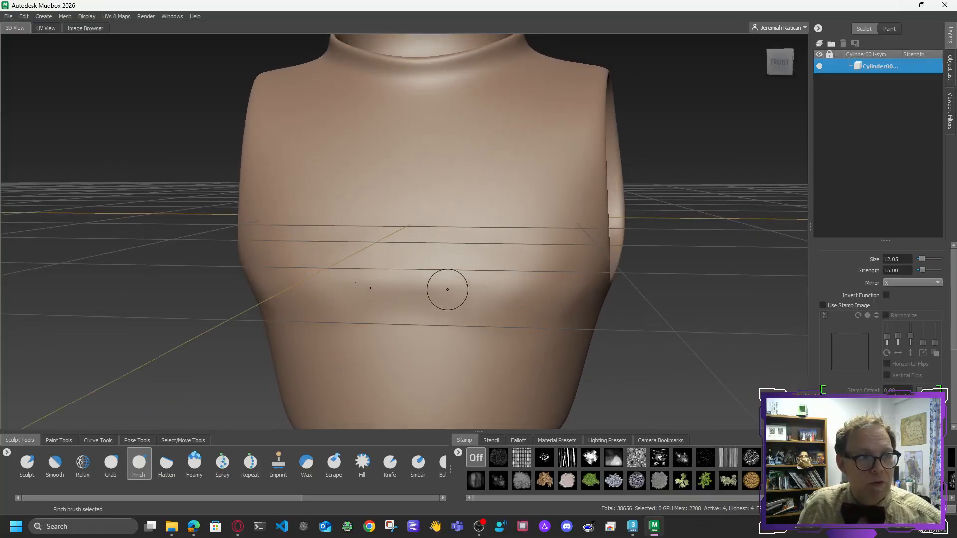
{"action": "key", "text": "shift"}
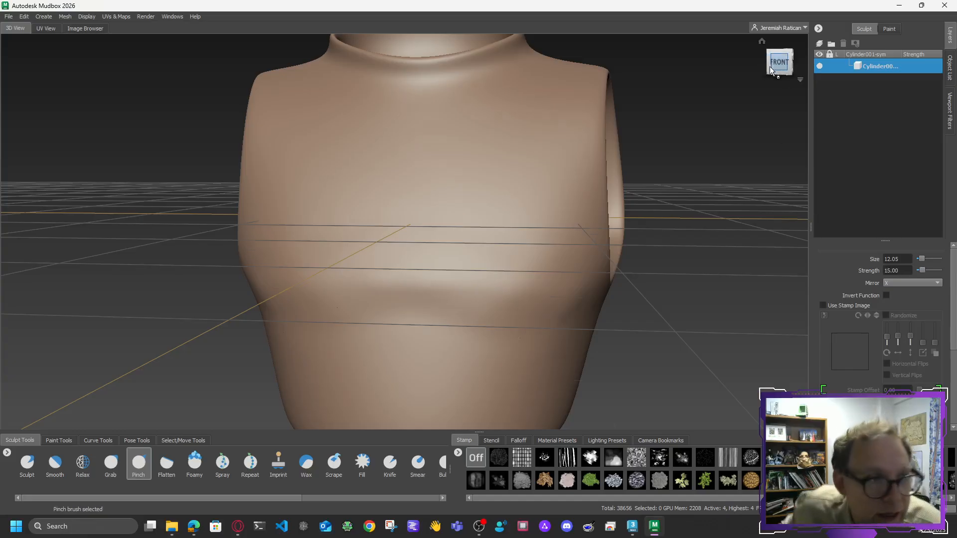
- Turn on the wireframe display and inspect the armor's mesh density from the front
{"action": "mouse_move", "coordinate": [769, 67]}
{"action": "left_mouse_down"}
{"action": "mouse_move", "coordinate": [788, 69]}
{"action": "mouse_move", "coordinate": [776, 71]}
{"action": "left_mouse_up"}
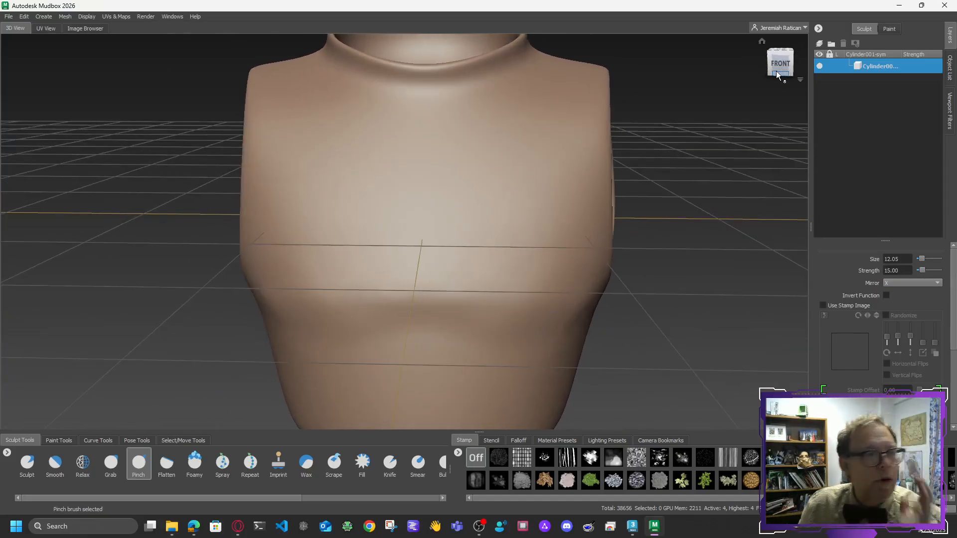
{"action": "left_click", "coordinate": [93, 17]}
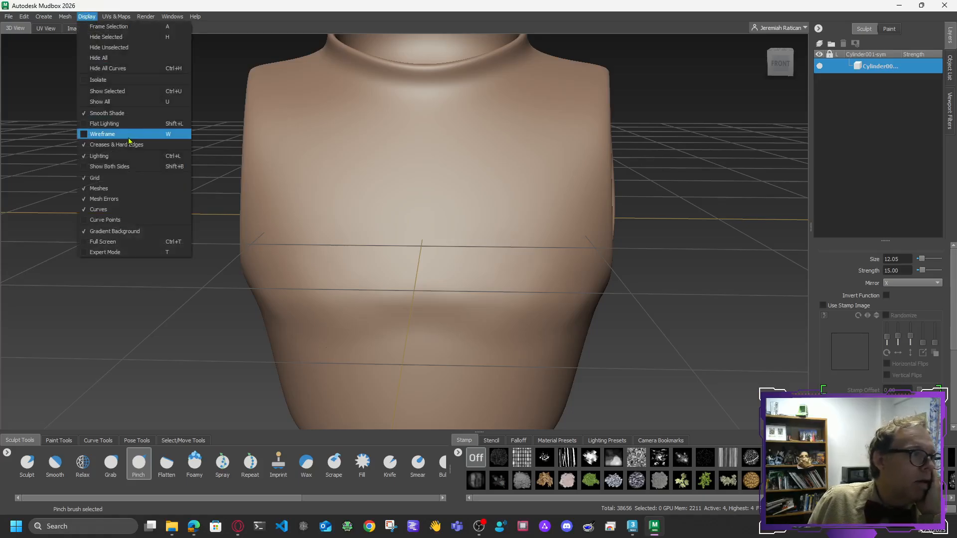
{"action": "left_click", "coordinate": [107, 134]}
{"action": "left_click_drag", "start_coordinate": [781, 65], "coordinate": [770, 48]}
{"action": "left_click", "coordinate": [778, 59]}
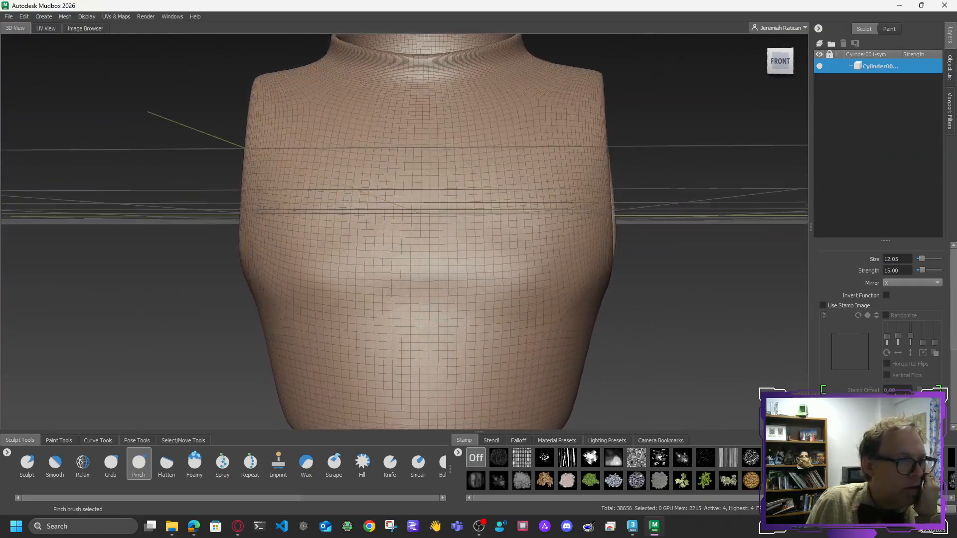
- Add a fifth subdivision level to the armor mesh and turn off the wireframe display
{"action": "left_click", "coordinate": [62, 18]}
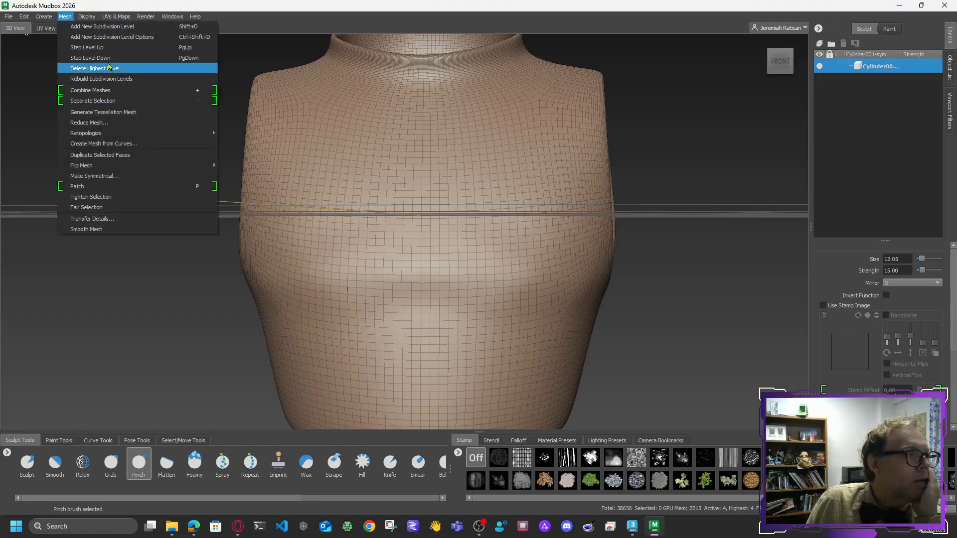
{"action": "left_click", "coordinate": [109, 26]}
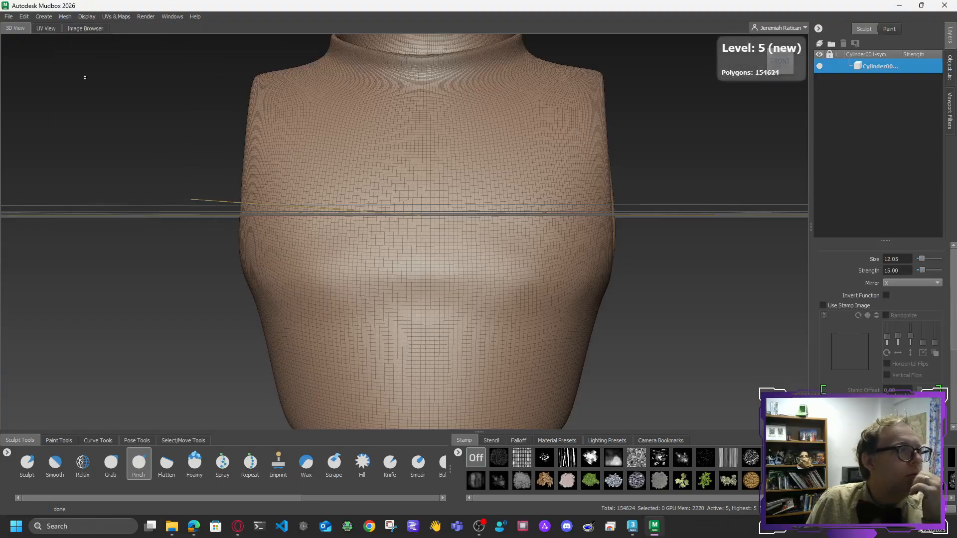
{"action": "left_click", "coordinate": [94, 20]}
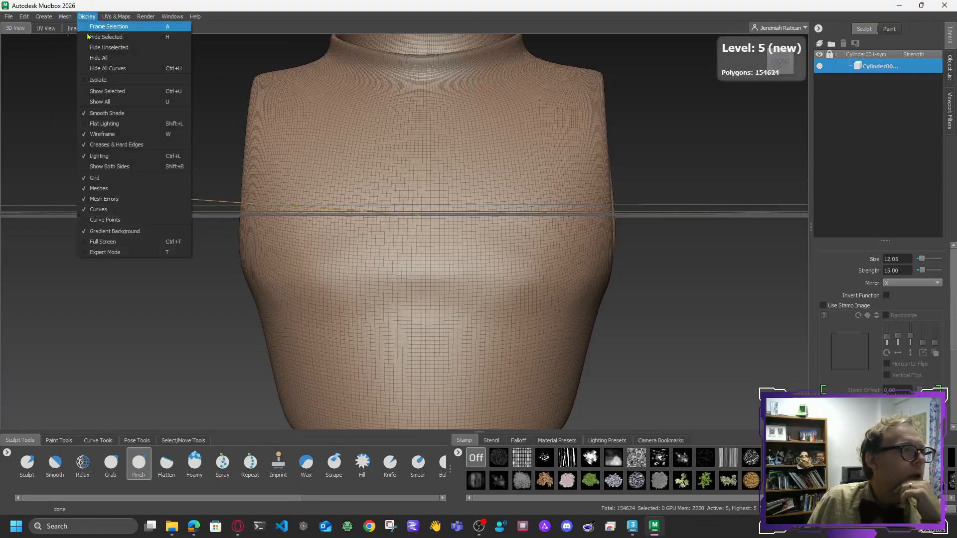
{"action": "left_click", "coordinate": [120, 132]}
{"action": "key", "text": "shift"}
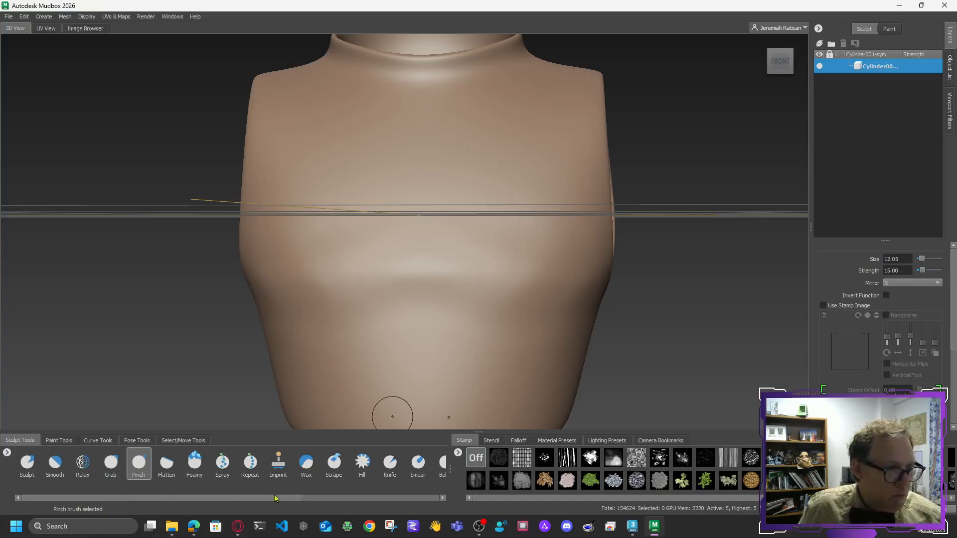
- Use the Grab brush at size 35.97 to pull the outer chest down and outward into mirrored rounded plates
{"action": "mouse_move", "coordinate": [274, 498]}
{"action": "left_mouse_down"}
{"action": "mouse_move", "coordinate": [349, 504]}
{"action": "mouse_move", "coordinate": [286, 502]}
{"action": "left_mouse_up"}
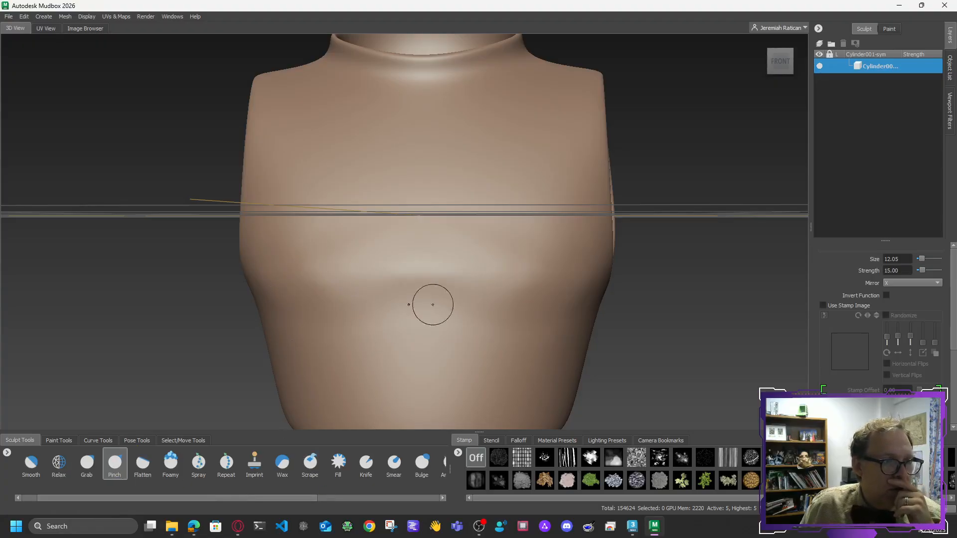
{"action": "left_click", "coordinate": [88, 465]}
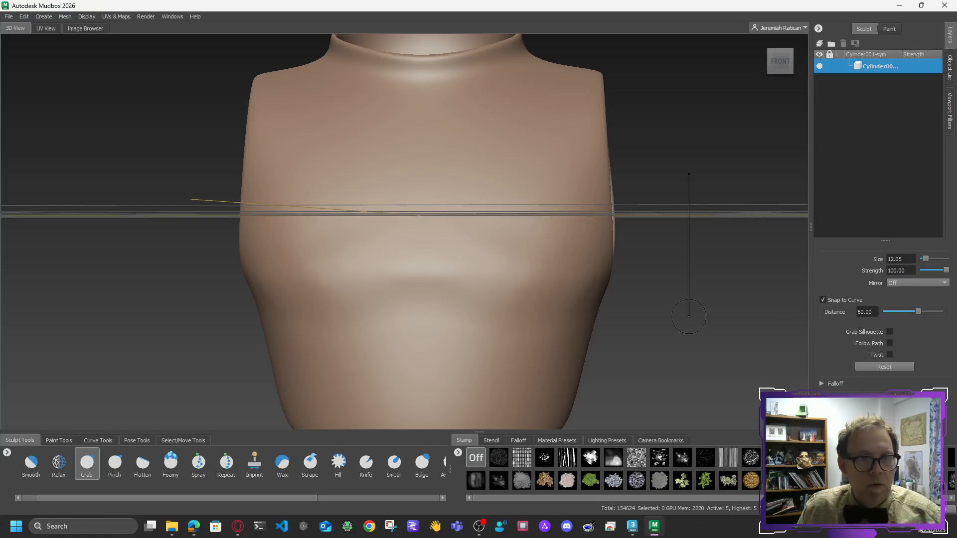
{"action": "scroll", "coordinate": [684, 243], "scroll_direction": "up", "scroll_amount": 4}
{"action": "scroll", "coordinate": [598, 288], "scroll_direction": "down", "scroll_amount": 2}
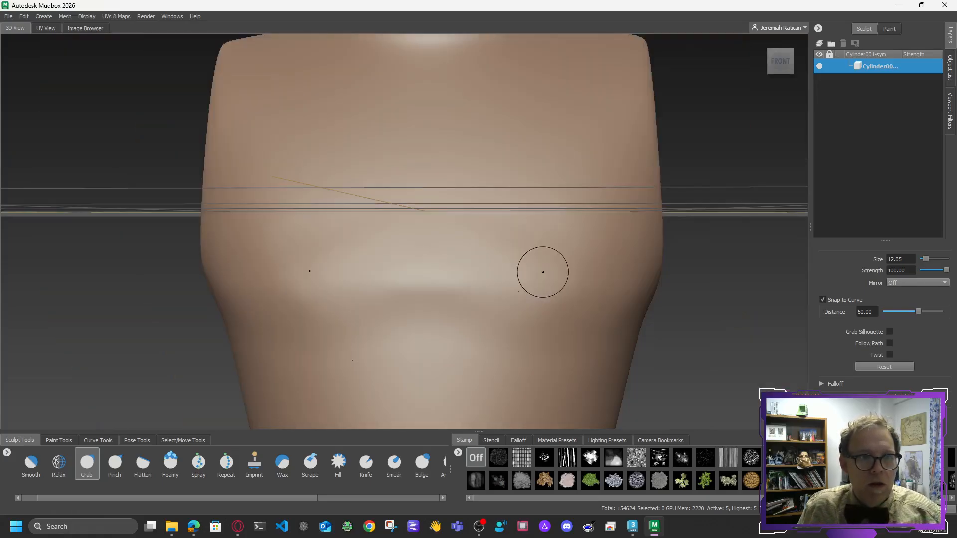
{"action": "key", "text": "b"}
{"action": "mouse_move", "coordinate": [720, 332]}
{"action": "left_mouse_down"}
{"action": "mouse_move", "coordinate": [777, 332]}
{"action": "mouse_move", "coordinate": [727, 332]}
{"action": "left_mouse_up"}
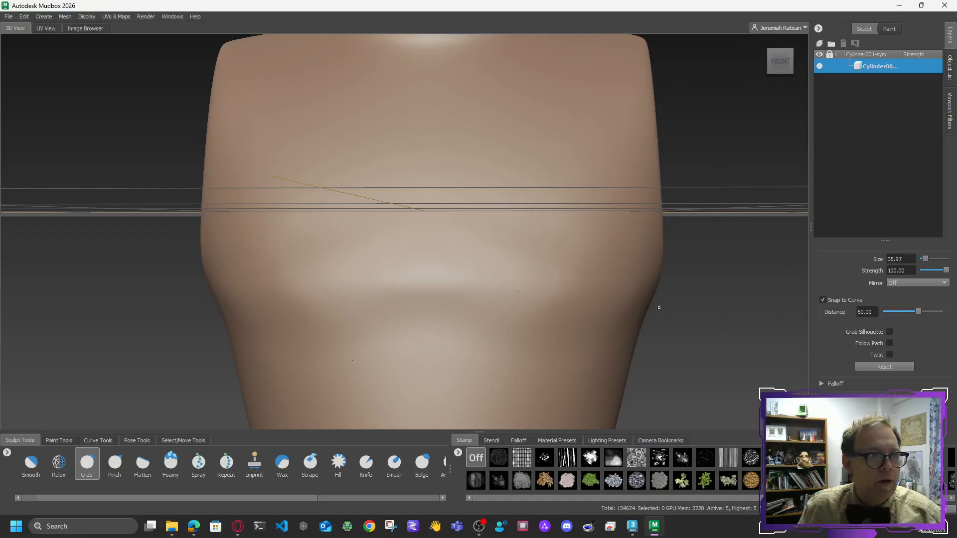
{"action": "mouse_move", "coordinate": [266, 259]}
{"action": "left_mouse_down"}
{"action": "mouse_move", "coordinate": [267, 277]}
{"action": "mouse_move", "coordinate": [223, 270]}
{"action": "left_mouse_up"}
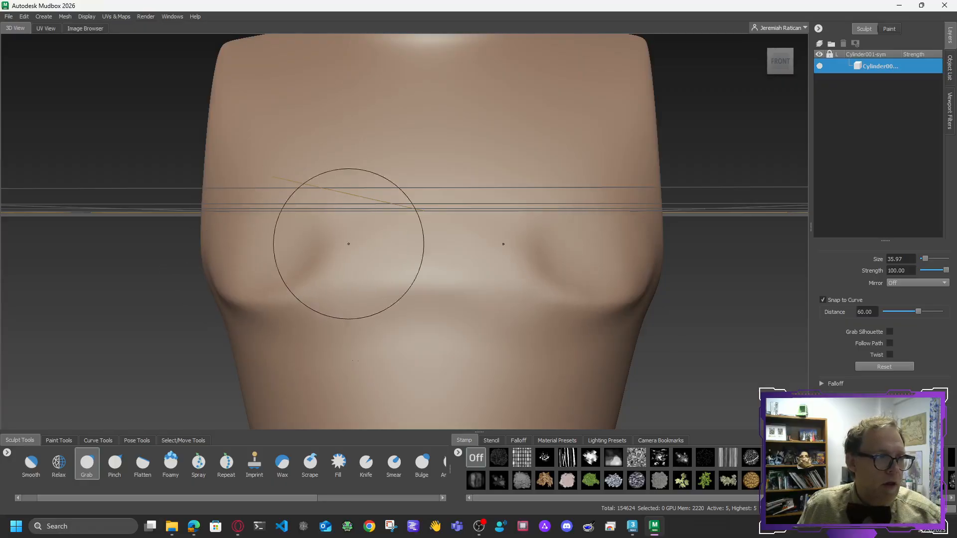
{"action": "mouse_move", "coordinate": [337, 251]}
{"action": "left_mouse_down"}
{"action": "mouse_move", "coordinate": [321, 267]}
{"action": "mouse_move", "coordinate": [328, 259]}
{"action": "left_mouse_up"}
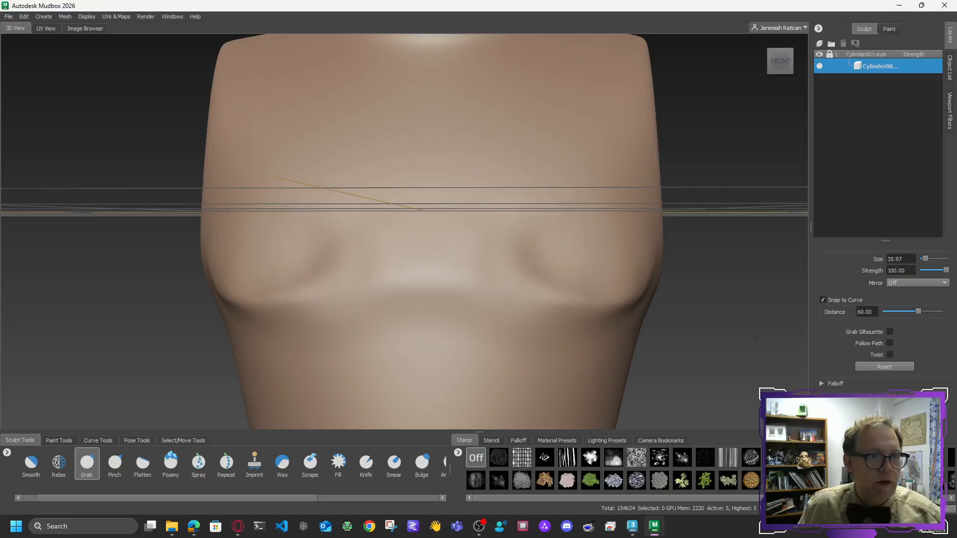
- From a three-quarter view, pull the inner edges of the mirrored chest plates toward the centerline and smooth their surface
{"action": "left_click_drag", "start_coordinate": [719, 327], "coordinate": [788, 349], "text": "alt"}
{"action": "mouse_move", "coordinate": [447, 272]}
{"action": "left_mouse_down"}
{"action": "mouse_move", "coordinate": [461, 293]}
{"action": "mouse_move", "coordinate": [501, 272]}
{"action": "mouse_move", "coordinate": [497, 282]}
{"action": "mouse_move", "coordinate": [512, 298]}
{"action": "left_mouse_up"}
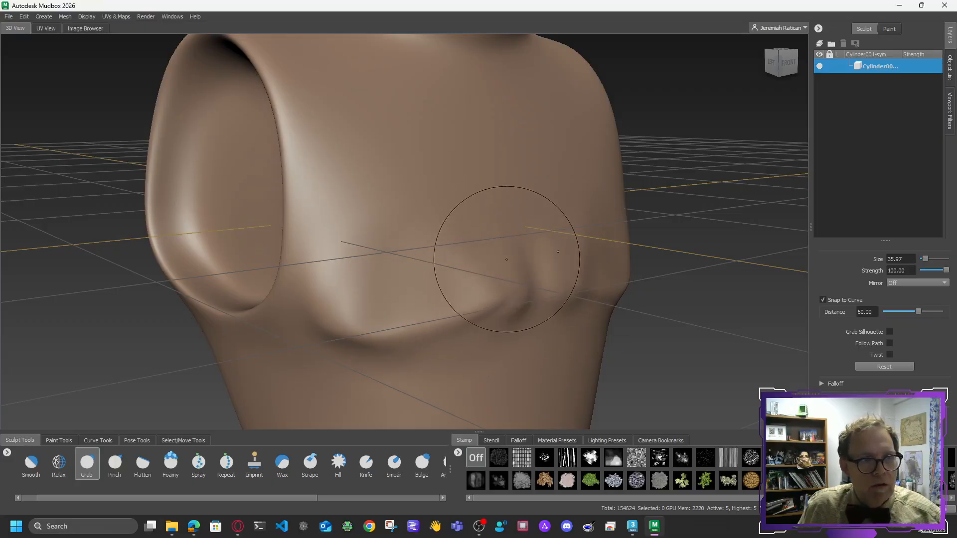
{"action": "left_click_drag", "start_coordinate": [506, 258], "coordinate": [525, 264]}
{"action": "left_click_drag", "start_coordinate": [449, 270], "coordinate": [424, 270], "text": "shift"}
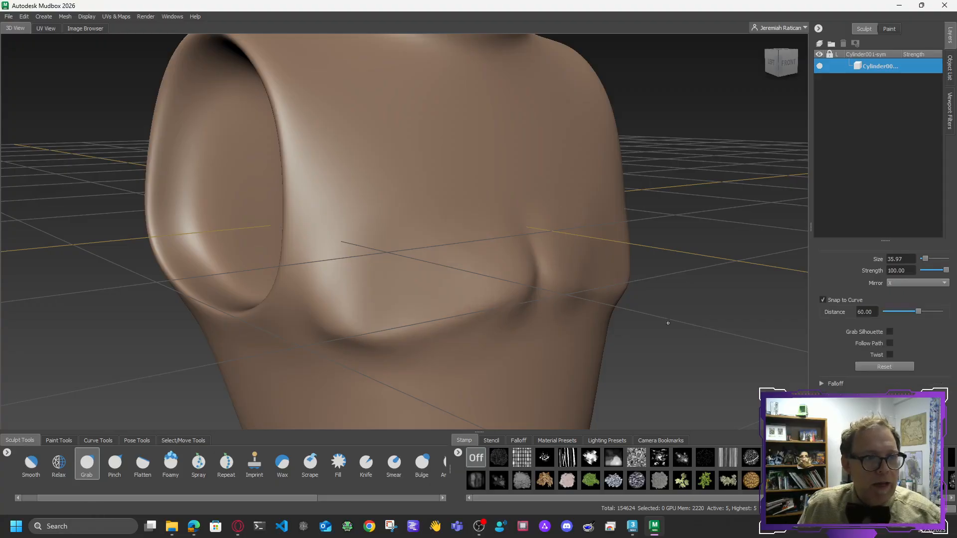
- Reshape the area beneath the center of the chest ridge and smooth away the vertical crease between the plates
{"action": "mouse_move", "coordinate": [719, 331]}
{"action": "left_mouse_down", "text": "alt"}
{"action": "mouse_move", "coordinate": [643, 356]}
{"action": "mouse_move", "coordinate": [615, 304]}
{"action": "left_mouse_up", "text": "alt"}
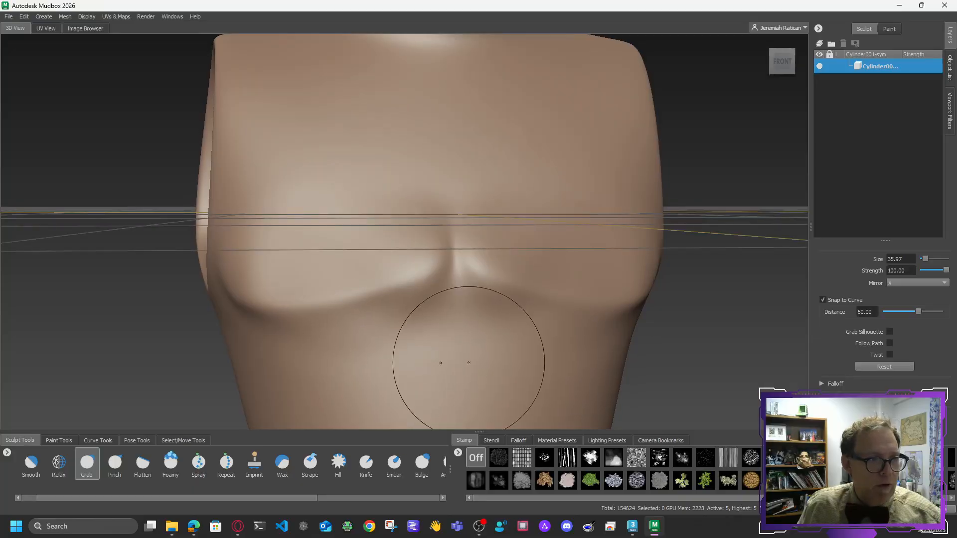
{"action": "mouse_move", "coordinate": [442, 343]}
{"action": "left_mouse_down"}
{"action": "mouse_move", "coordinate": [443, 321]}
{"action": "mouse_move", "coordinate": [440, 331]}
{"action": "mouse_move", "coordinate": [534, 340]}
{"action": "left_mouse_up"}
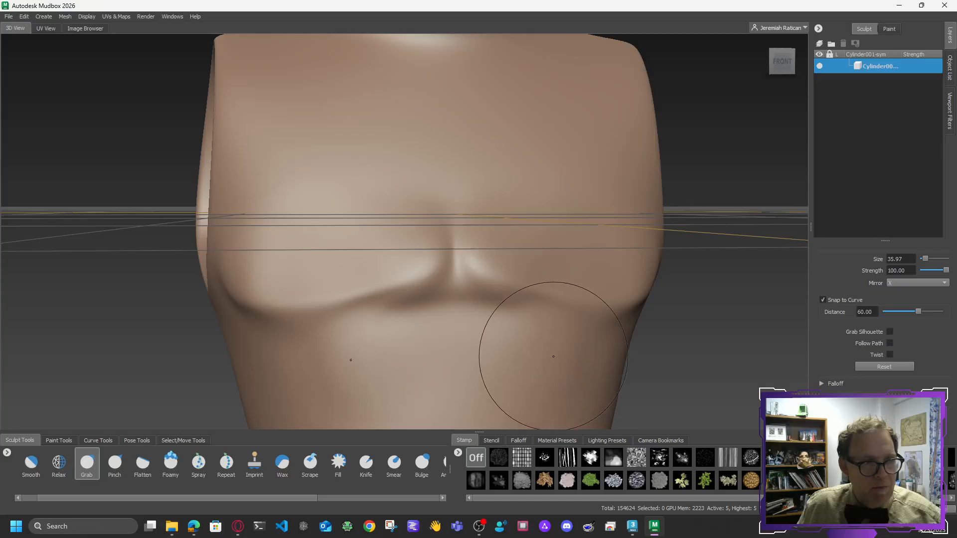
{"action": "left_click_drag", "start_coordinate": [445, 239], "coordinate": [463, 227], "text": "shift"}
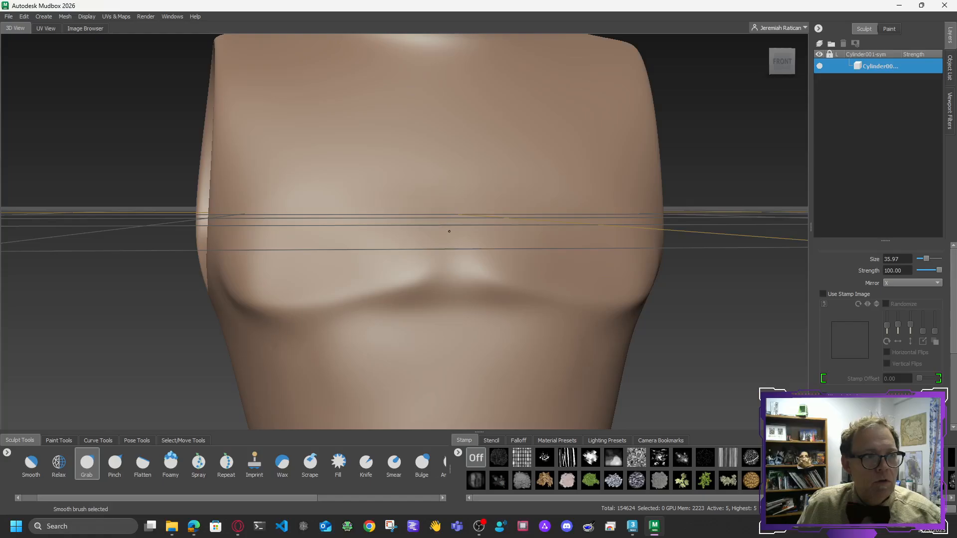
- Tighten the lower edge of the chest plates with the Pinch brush and check the ridge from both sides
{"action": "left_click", "coordinate": [115, 464]}
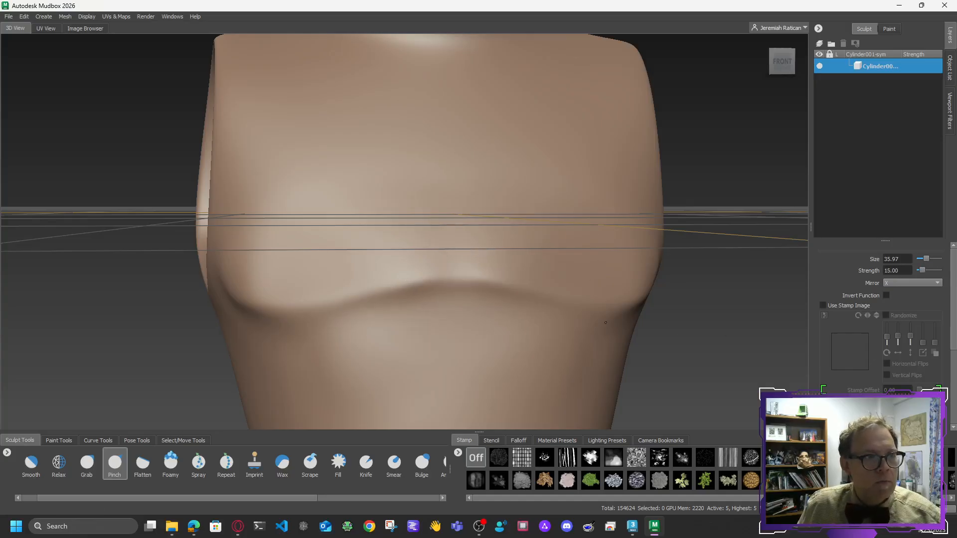
{"action": "left_click_drag", "start_coordinate": [697, 323], "coordinate": [421, 239], "text": "alt"}
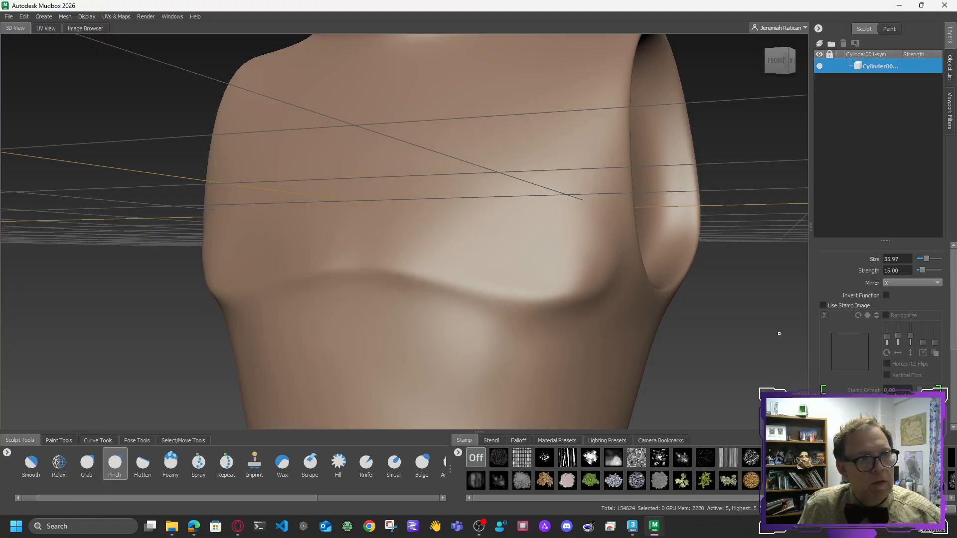
{"action": "left_click_drag", "start_coordinate": [713, 329], "coordinate": [850, 301], "text": "alt"}
{"action": "scroll", "coordinate": [666, 342], "scroll_direction": "down", "scroll_amount": 2}
{"action": "scroll", "coordinate": [671, 342], "scroll_direction": "up", "scroll_amount": 1}
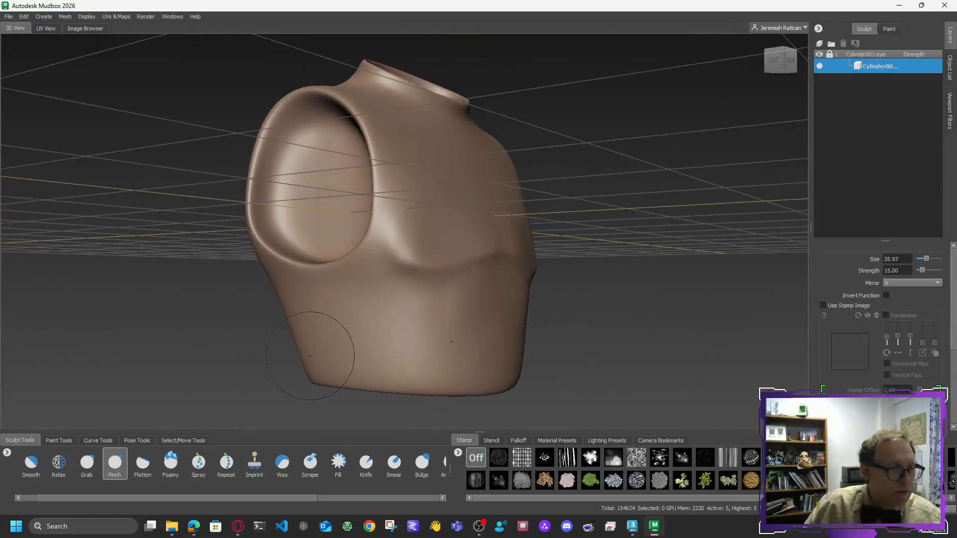
- Adjust the abdomen beneath the chest ridge with the Grab brush, enlarging the brush to size 107.30
{"action": "left_click", "coordinate": [86, 463]}
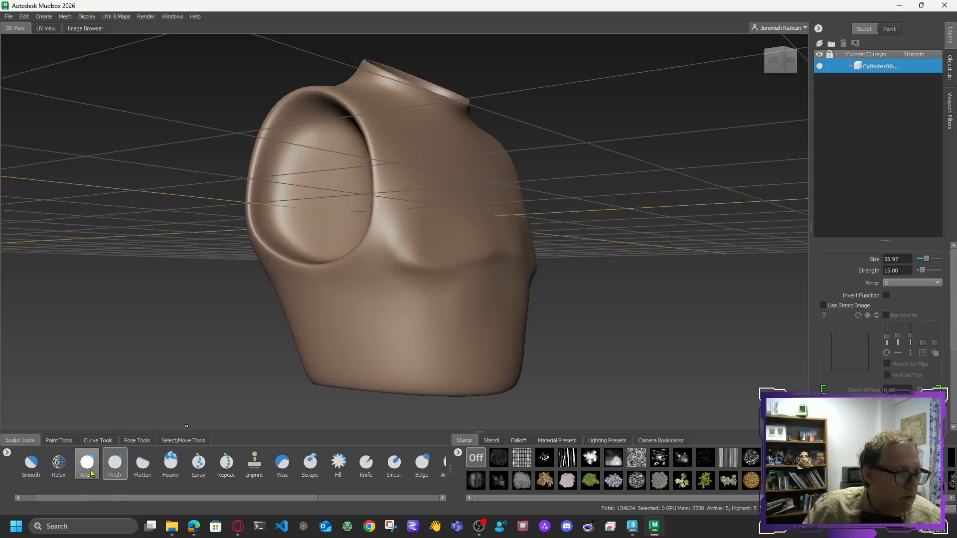
{"action": "left_click_drag", "start_coordinate": [475, 305], "coordinate": [500, 305], "text": "shift"}
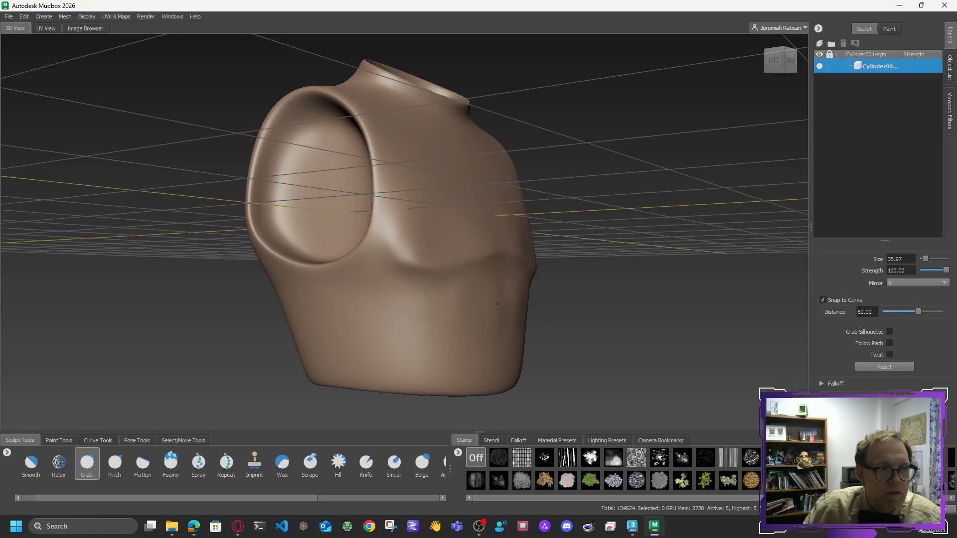
{"action": "left_click_drag", "start_coordinate": [622, 323], "coordinate": [573, 326], "text": "alt"}
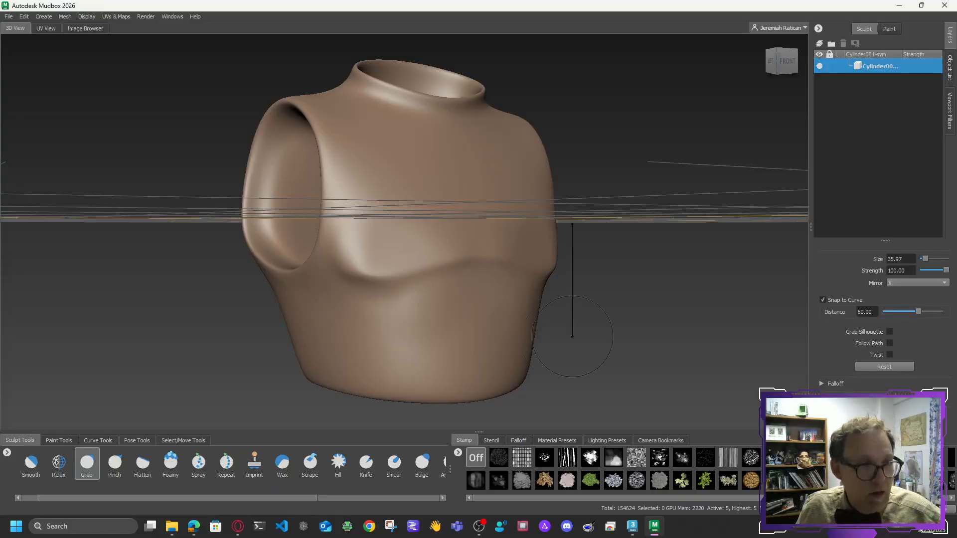
{"action": "key", "text": "b"}
{"action": "left_click_drag", "start_coordinate": [670, 340], "coordinate": [736, 340]}
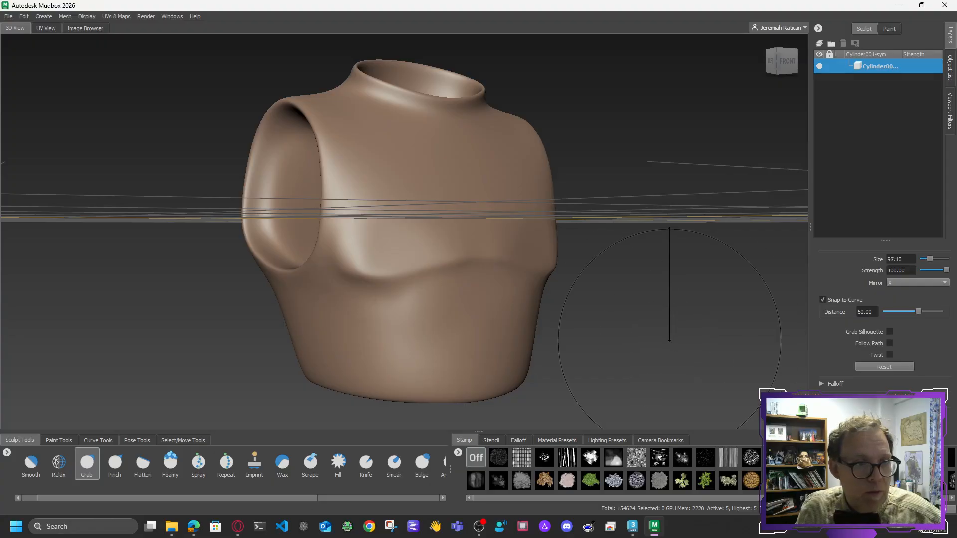
{"action": "left_click_drag", "start_coordinate": [669, 340], "coordinate": [681, 340]}
{"action": "left_click_drag", "start_coordinate": [475, 361], "coordinate": [474, 365]}
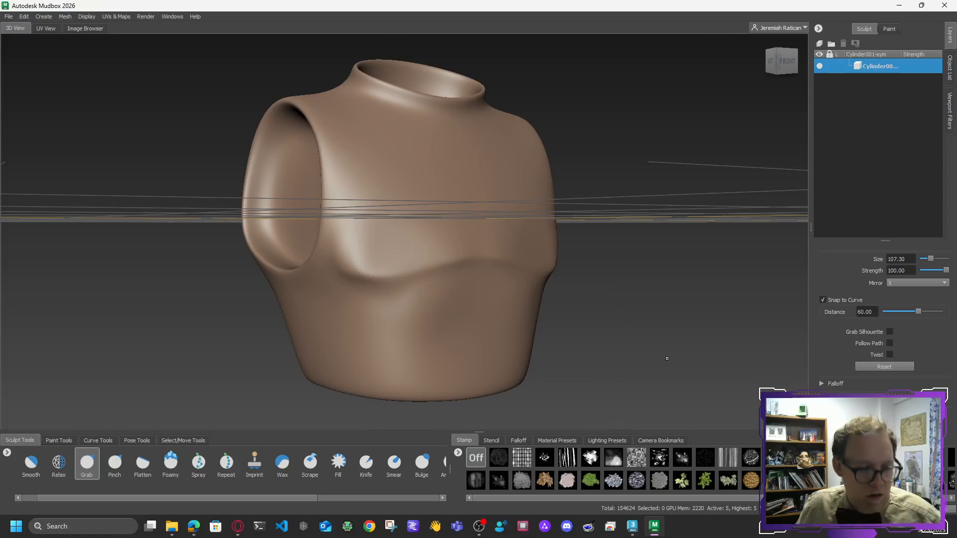
- Reduce the Grab brush to size 45.97, then refine and smooth the abdomen surface under the chest ridge
{"action": "mouse_move", "coordinate": [666, 358]}
{"action": "left_mouse_down", "text": "alt"}
{"action": "mouse_move", "coordinate": [703, 357]}
{"action": "mouse_move", "coordinate": [655, 355]}
{"action": "left_mouse_up", "text": "alt"}
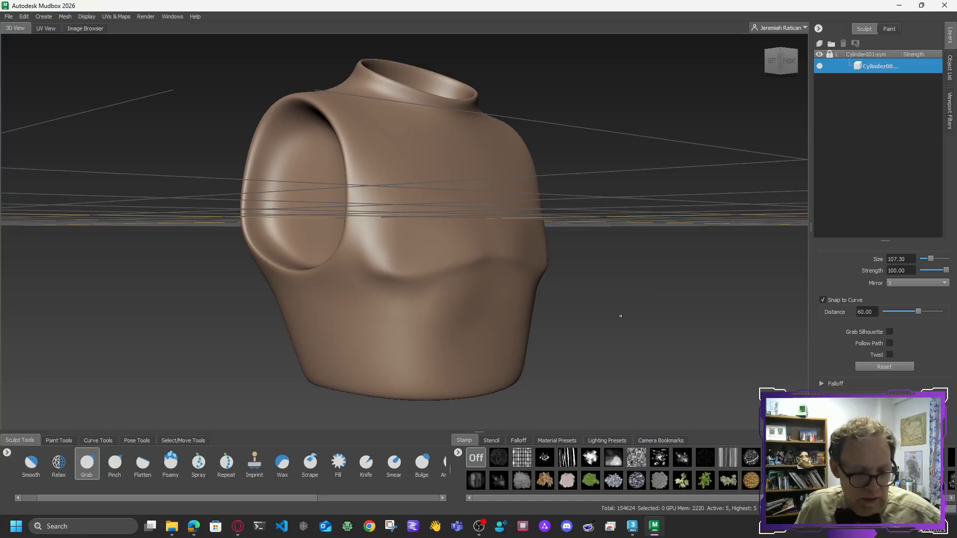
{"action": "mouse_move", "coordinate": [600, 296]}
{"action": "left_mouse_down"}
{"action": "mouse_move", "coordinate": [580, 296]}
{"action": "mouse_move", "coordinate": [596, 297]}
{"action": "left_mouse_up"}
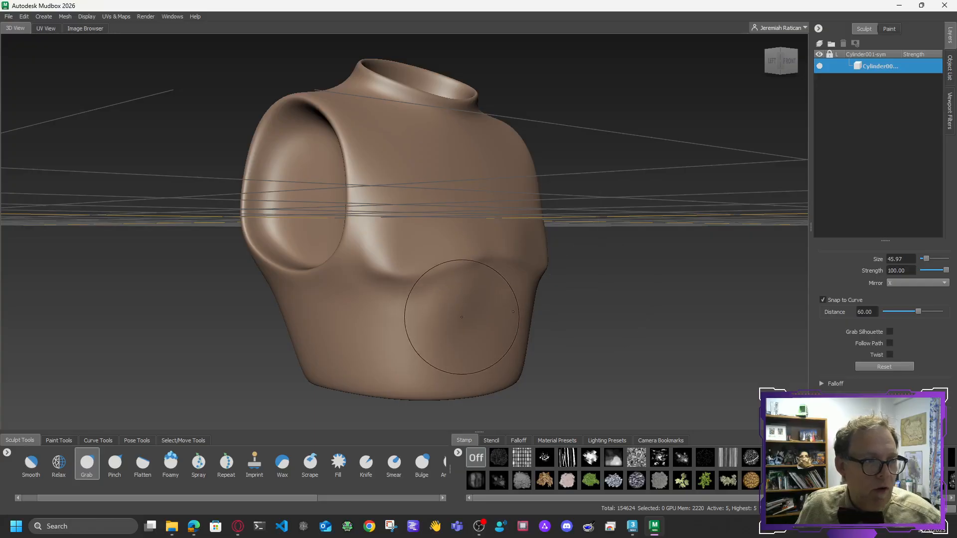
{"action": "left_click_drag", "start_coordinate": [463, 316], "coordinate": [458, 331]}
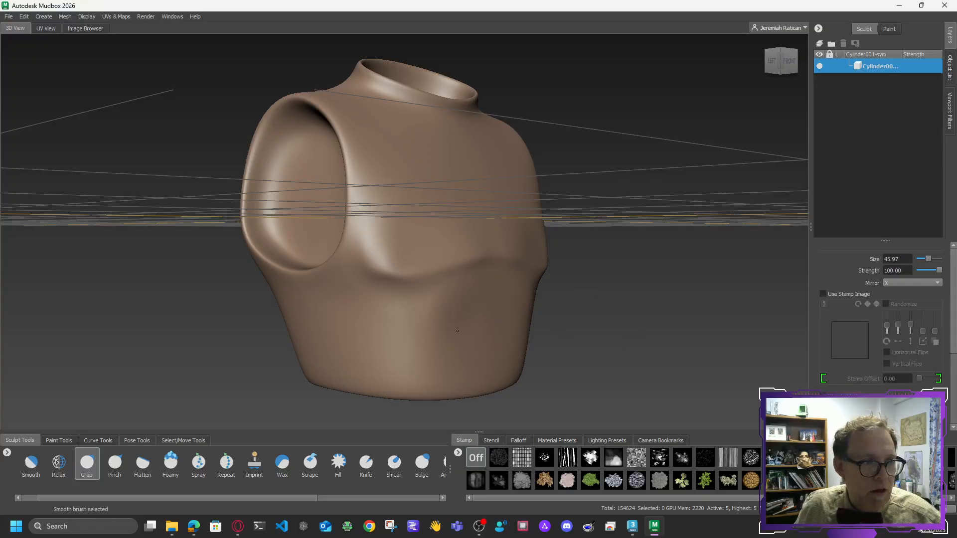
{"action": "mouse_move", "coordinate": [461, 291]}
{"action": "left_mouse_down"}
{"action": "mouse_move", "coordinate": [444, 302]}
{"action": "mouse_move", "coordinate": [470, 305]}
{"action": "mouse_move", "coordinate": [466, 312]}
{"action": "left_mouse_up"}
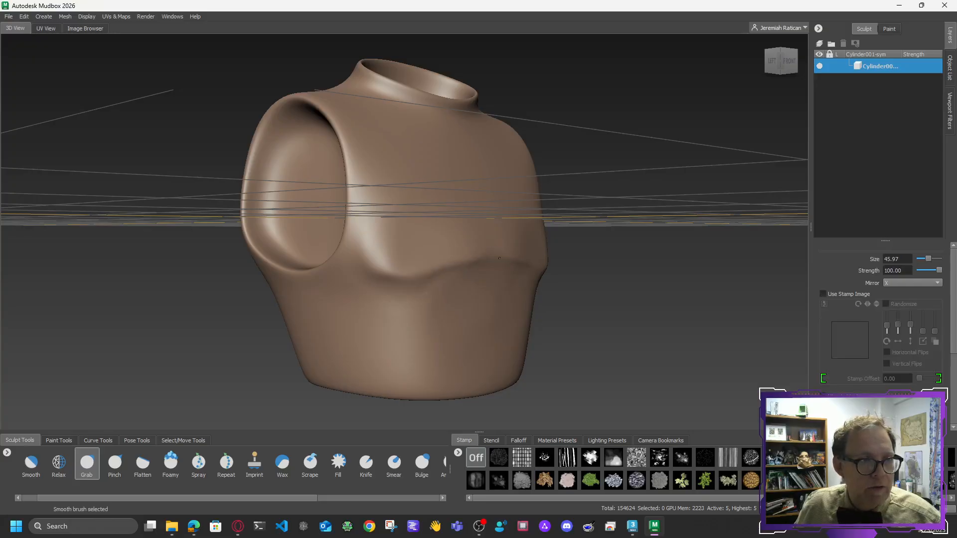
{"action": "left_click_drag", "start_coordinate": [718, 342], "coordinate": [558, 332], "text": "alt"}
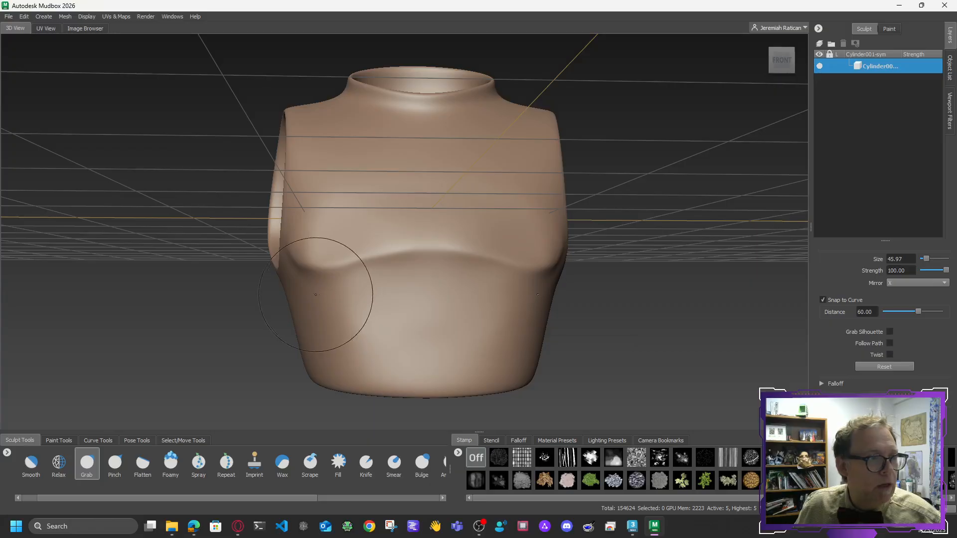
{"action": "left_click_drag", "start_coordinate": [329, 294], "coordinate": [398, 292], "text": "shift"}
- Sharpen the arched ridge under the chest with the Pinch brush and smooth the central chest area above it
{"action": "left_click", "coordinate": [115, 463]}
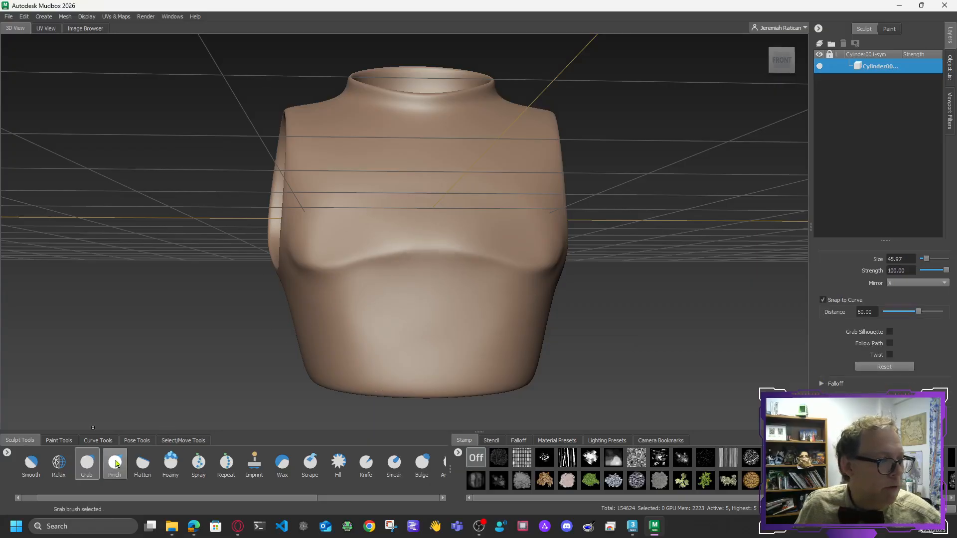
{"action": "left_click_drag", "start_coordinate": [425, 240], "coordinate": [464, 252]}
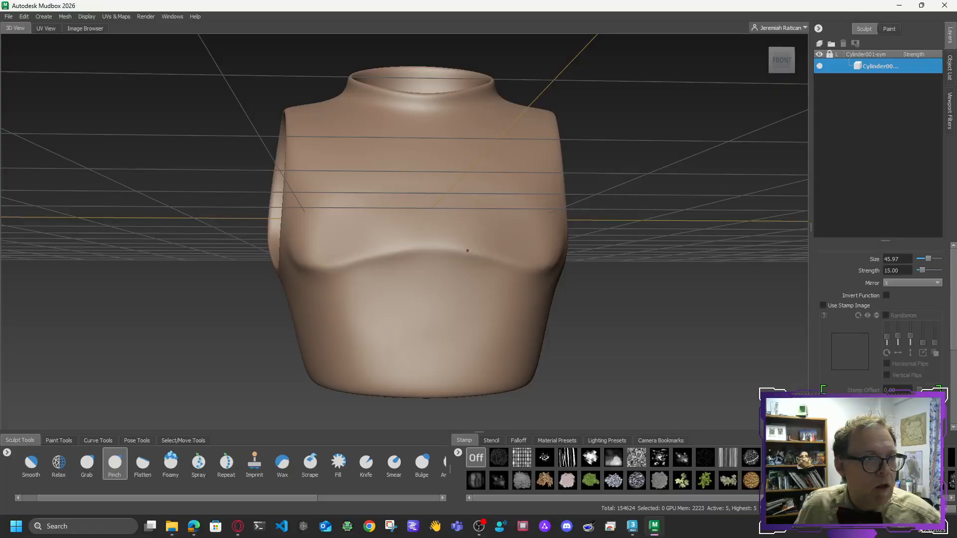
{"action": "mouse_move", "coordinate": [372, 264]}
{"action": "left_mouse_down"}
{"action": "mouse_move", "coordinate": [486, 252]}
{"action": "mouse_move", "coordinate": [425, 236]}
{"action": "left_mouse_up"}
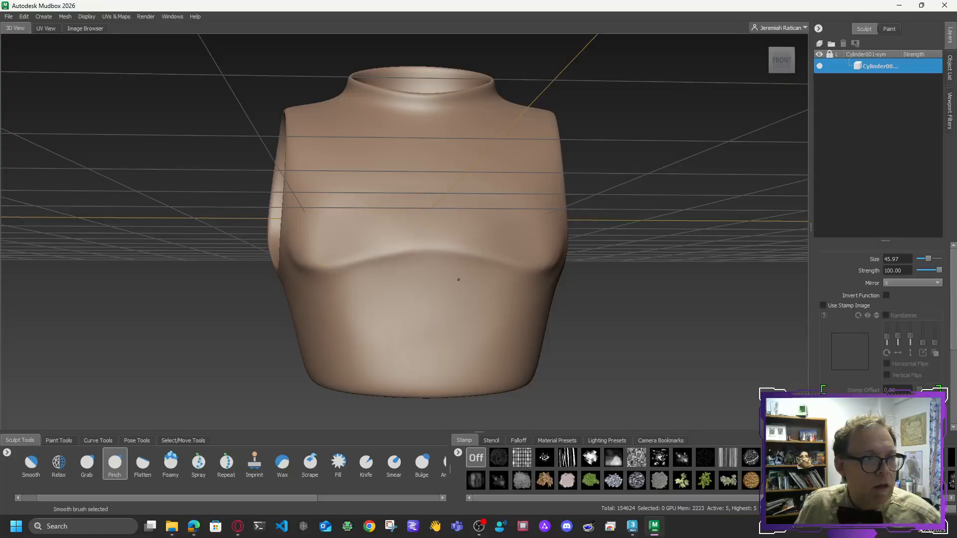
{"action": "mouse_move", "coordinate": [697, 247]}
{"action": "left_mouse_down", "text": "alt"}
{"action": "mouse_move", "coordinate": [629, 261]}
{"action": "mouse_move", "coordinate": [551, 242]}
{"action": "mouse_move", "coordinate": [629, 269]}
{"action": "mouse_move", "coordinate": [625, 246]}
{"action": "left_mouse_up", "text": "alt"}
{"action": "left_click_drag", "start_coordinate": [466, 239], "coordinate": [482, 230], "text": "shift"}
{"action": "left_click_drag", "start_coordinate": [643, 273], "coordinate": [401, 214], "text": "alt"}
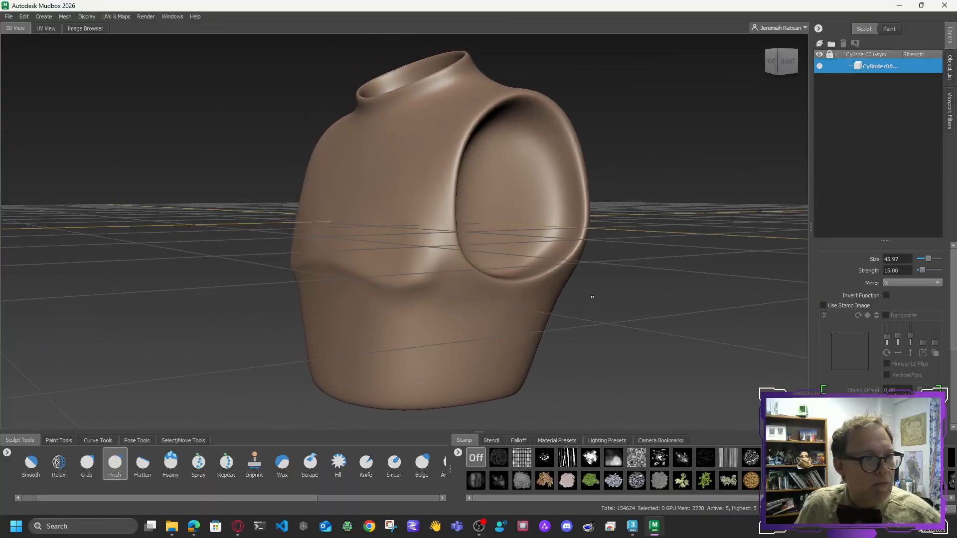
- Flatten the lower chest plate beside the armhole with the Flatten brush, reducing the brush to size 15
{"action": "left_click", "coordinate": [142, 462]}
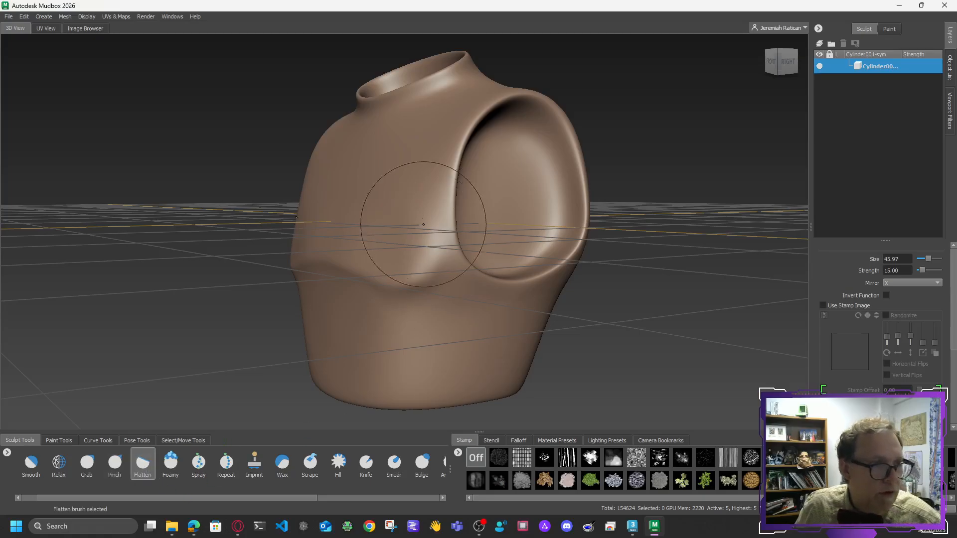
{"action": "mouse_move", "coordinate": [418, 234]}
{"action": "left_mouse_down"}
{"action": "mouse_move", "coordinate": [420, 263]}
{"action": "mouse_move", "coordinate": [421, 254]}
{"action": "left_mouse_up"}
{"action": "left_click_drag", "start_coordinate": [421, 252], "coordinate": [415, 263]}
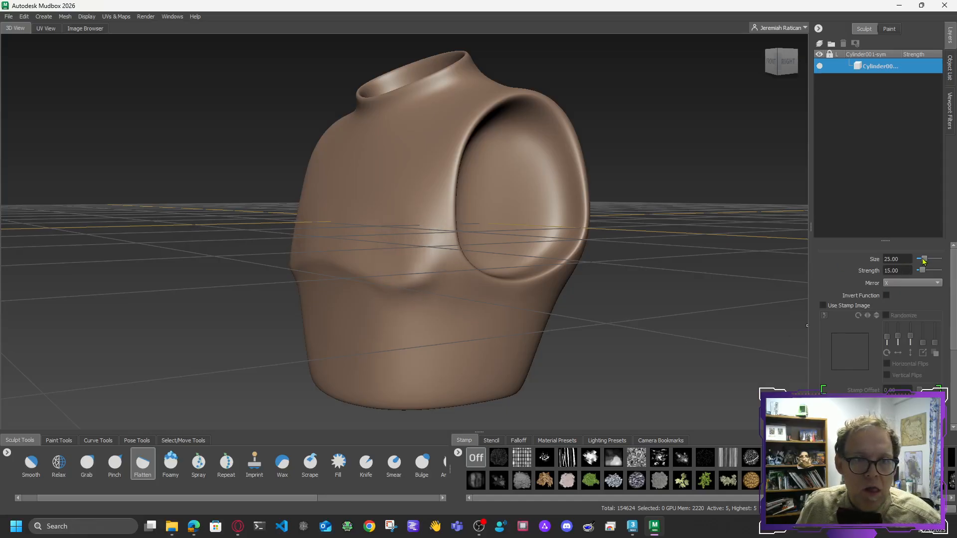
{"action": "left_click_drag", "start_coordinate": [419, 252], "coordinate": [419, 270]}
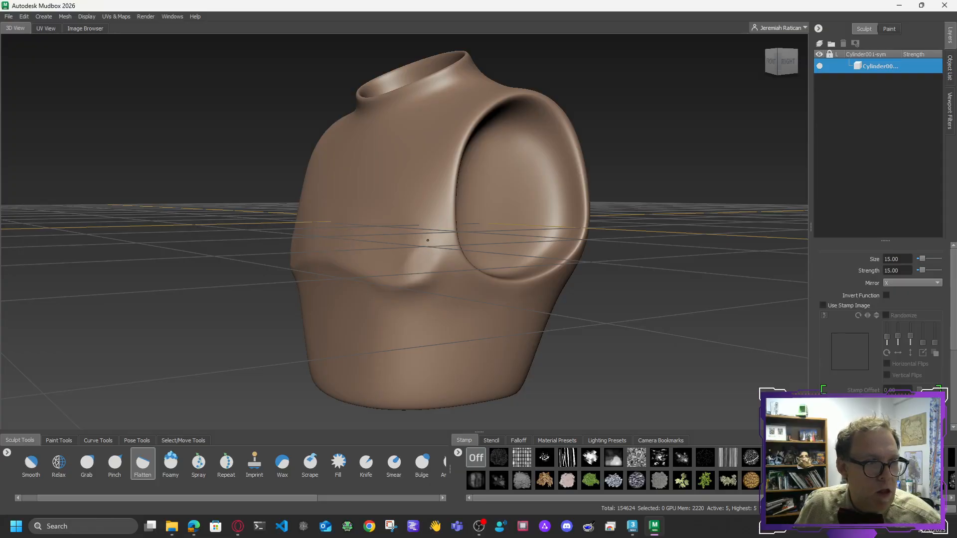
- Smooth the flattened lower chest plate beside the armhole, blending it into the ridge, and check the torso from the front
{"action": "left_click_drag", "start_coordinate": [428, 240], "coordinate": [409, 251]}
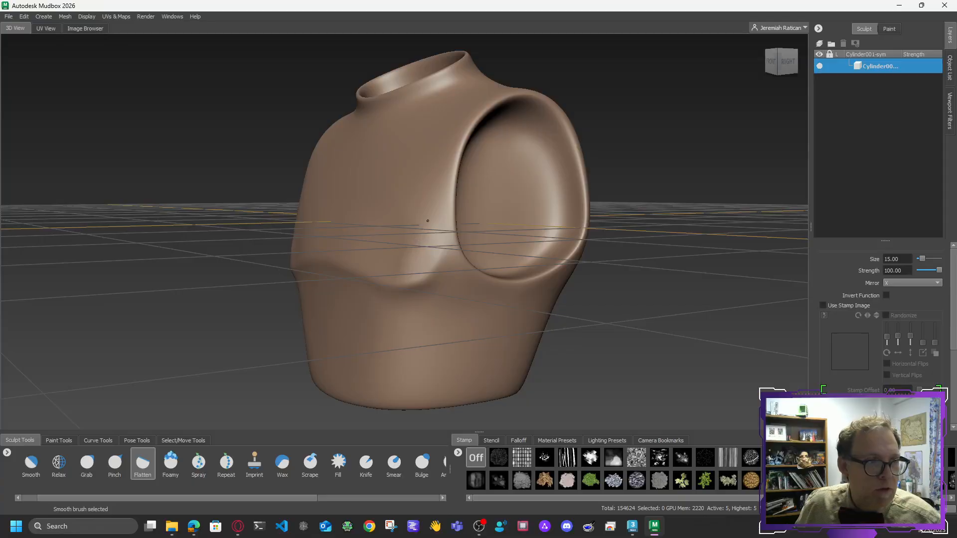
{"action": "left_click_drag", "start_coordinate": [413, 242], "coordinate": [398, 261]}
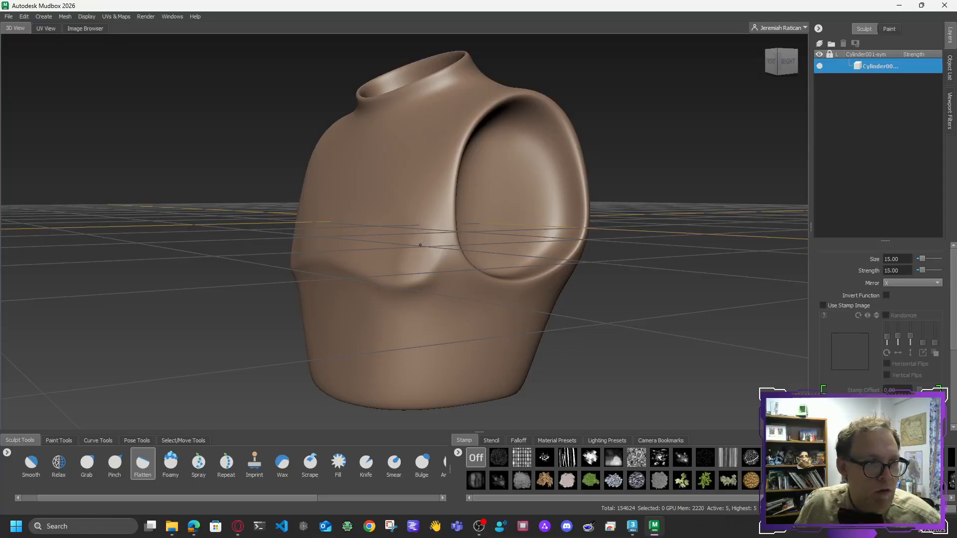
{"action": "key", "text": "shift"}
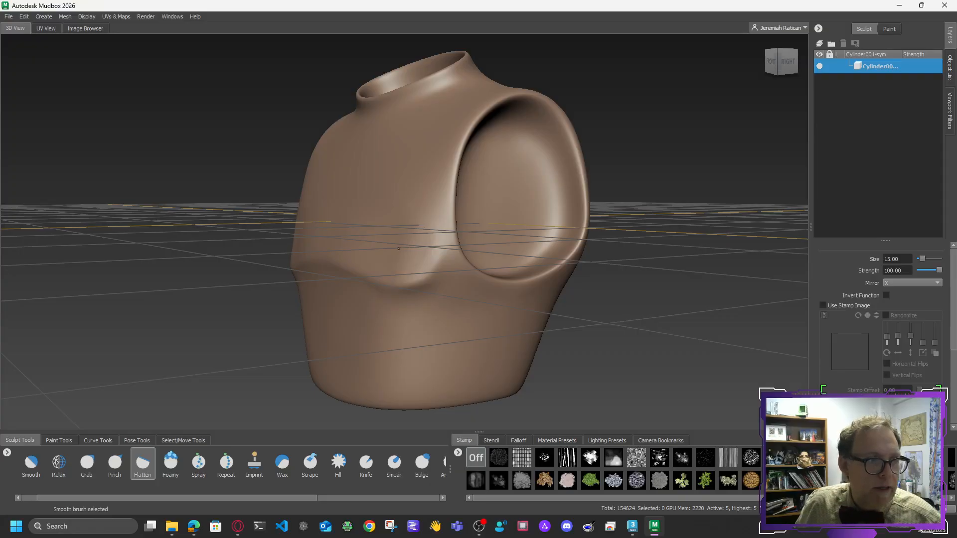
{"action": "left_click_drag", "start_coordinate": [364, 186], "coordinate": [459, 205], "text": "alt"}
{"action": "key", "text": "shift"}
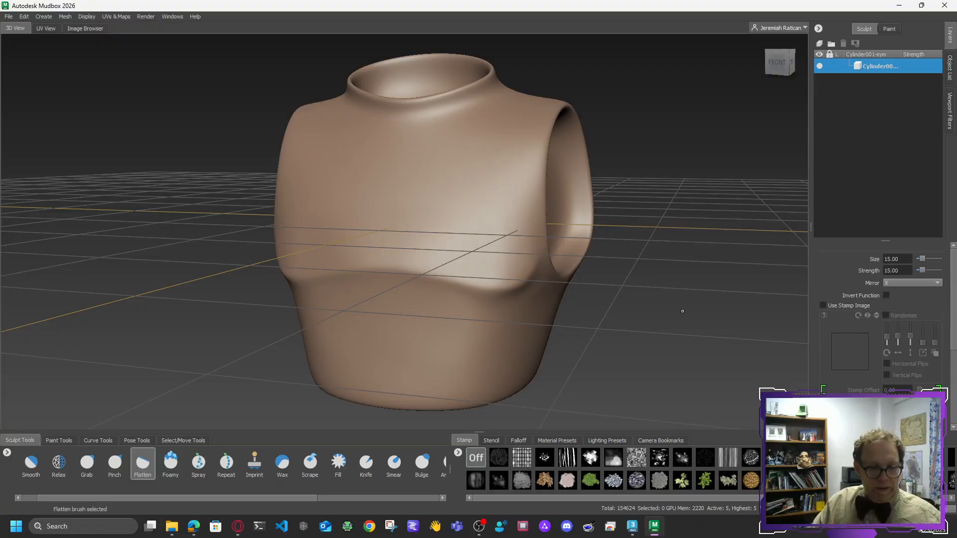
{"action": "left_click_drag", "start_coordinate": [682, 311], "coordinate": [727, 307], "text": "alt"}
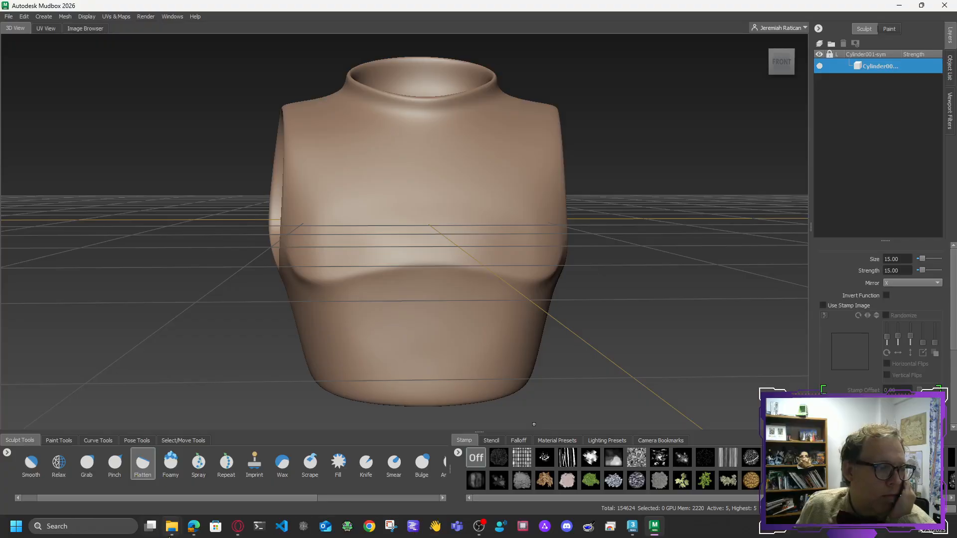
- Switch to File Explorer and open the armor reference image 8bd54f7280be2bd49af24b01a344ba86.jpg from the Downloads folder
{"action": "mouse_move", "coordinate": [172, 534]}
{"action": "left_click", "coordinate": [222, 480]}
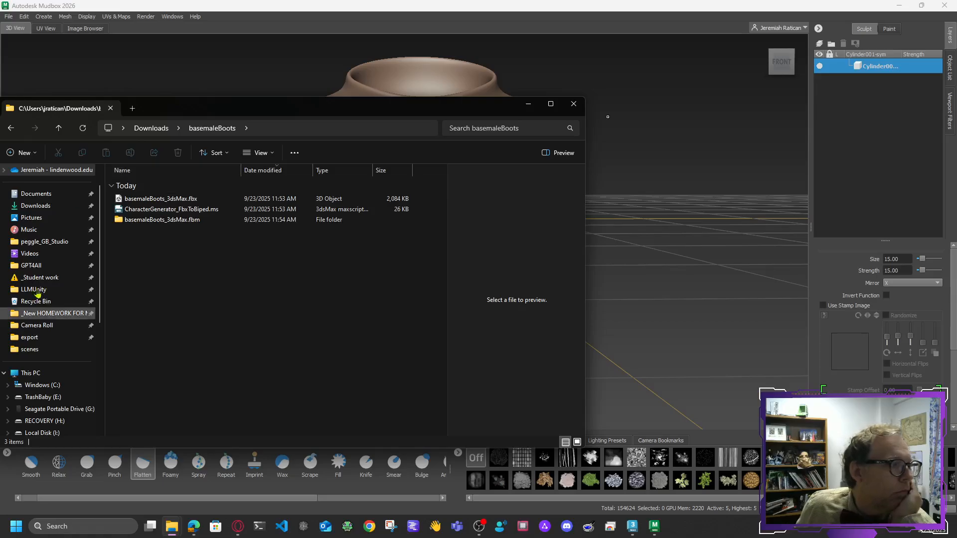
{"action": "left_click", "coordinate": [36, 205]}
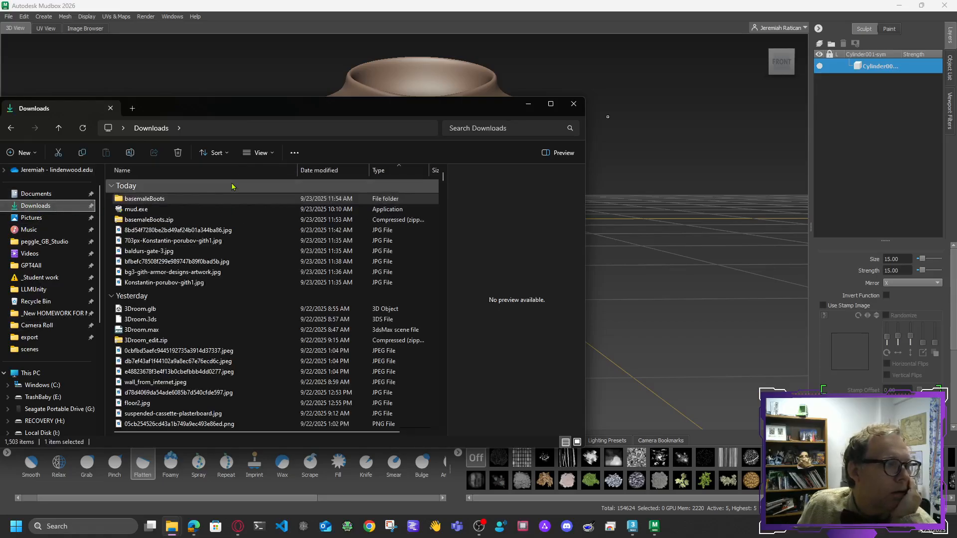
{"action": "left_click", "coordinate": [169, 230]}
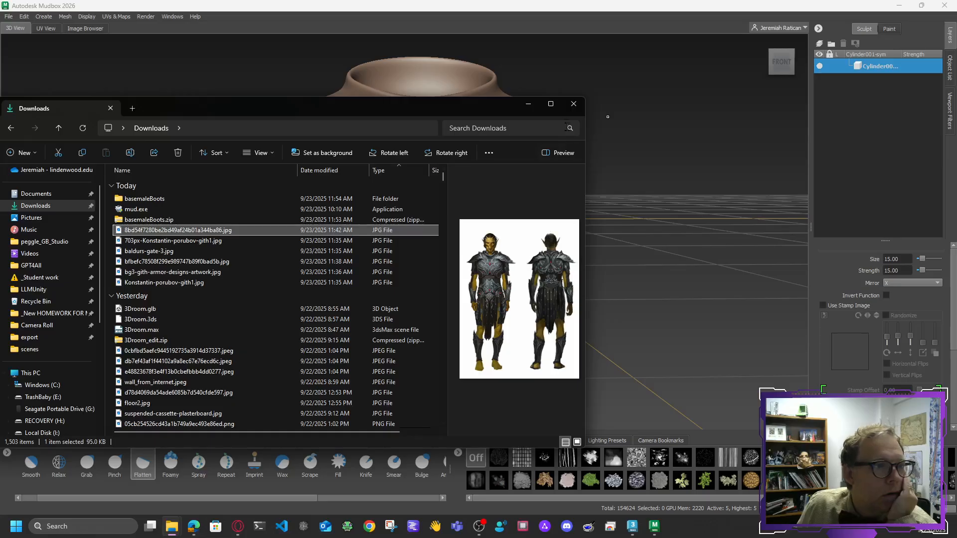
{"action": "left_click", "coordinate": [527, 105]}
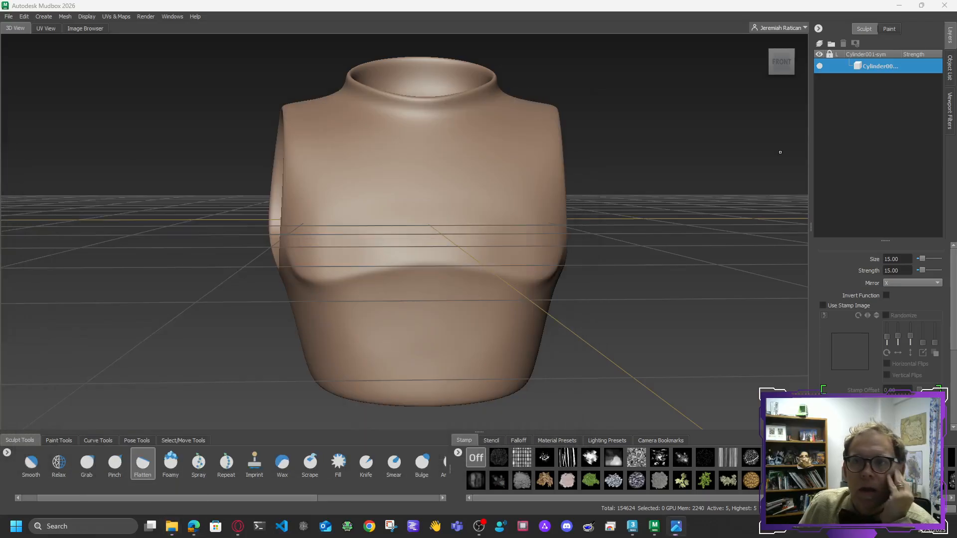
- Place the reference image beside the Mudbox viewport and enlarge it on the front figure's chest armor
{"action": "left_click_drag", "start_coordinate": [956, 83], "coordinate": [956, 117]}
{"action": "left_click", "coordinate": [668, 145]}
{"action": "scroll", "coordinate": [663, 114], "scroll_direction": "up", "scroll_amount": 5}
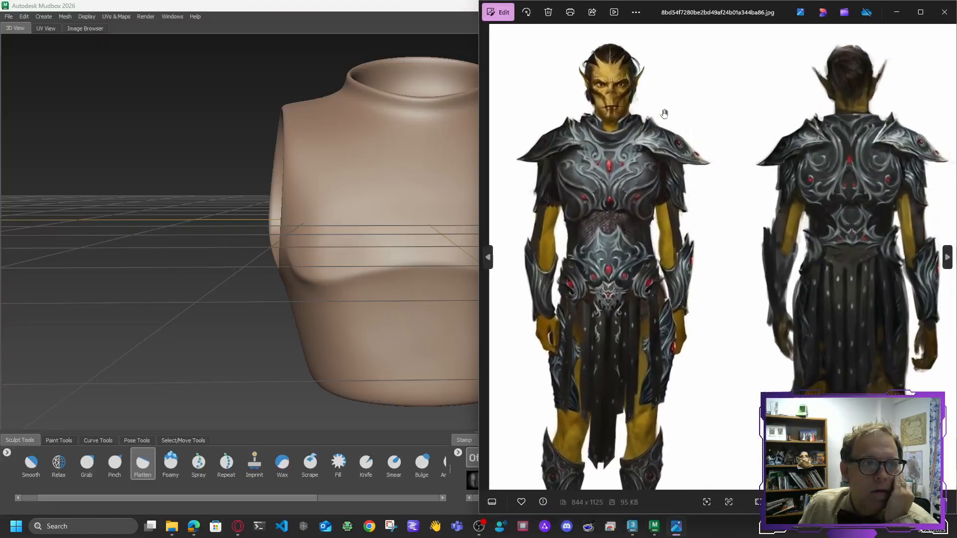
{"action": "scroll", "coordinate": [745, 267], "scroll_direction": "up", "scroll_amount": 2}
{"action": "left_click_drag", "start_coordinate": [708, 281], "coordinate": [745, 166]}
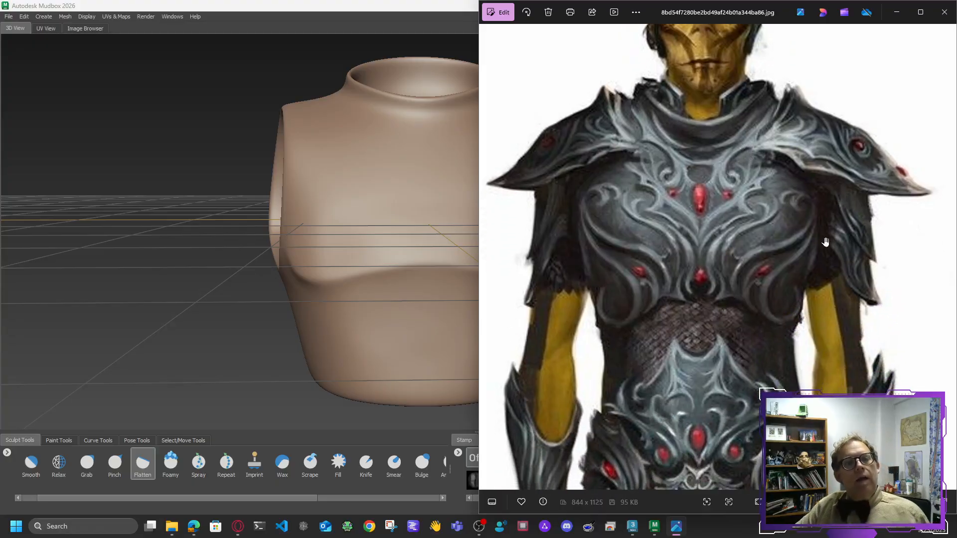